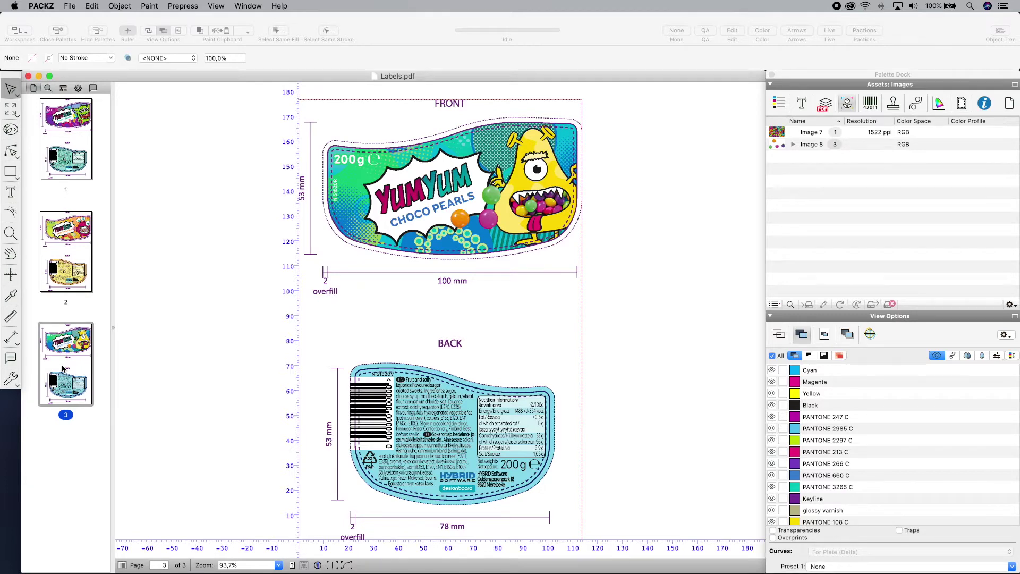
# Review the label artwork on pages 2 and 1, briefly viewing page 1 in outline mode.
pyautogui.click(68, 261)
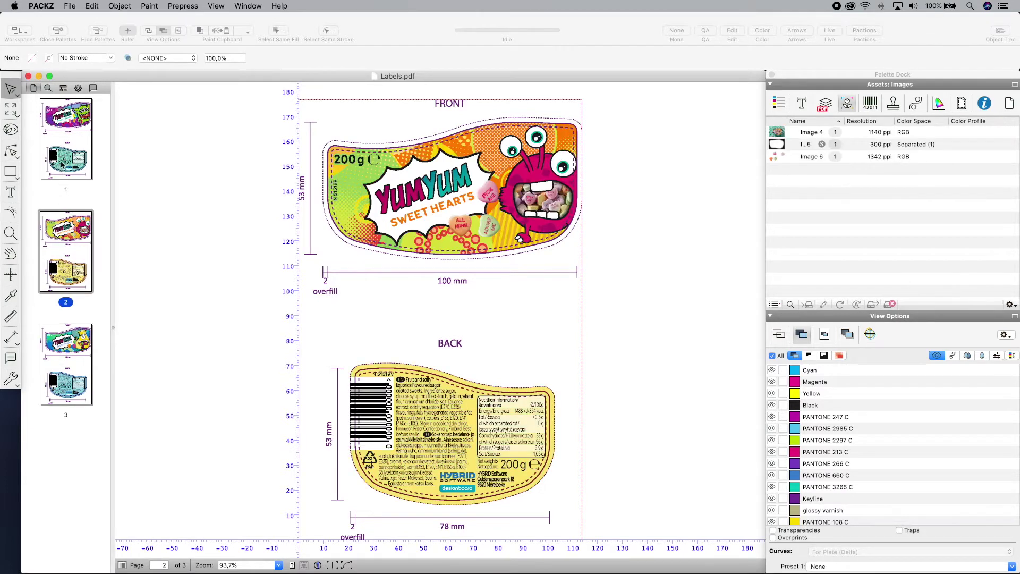
pyautogui.click(67, 148)
pyautogui.press('super+y')
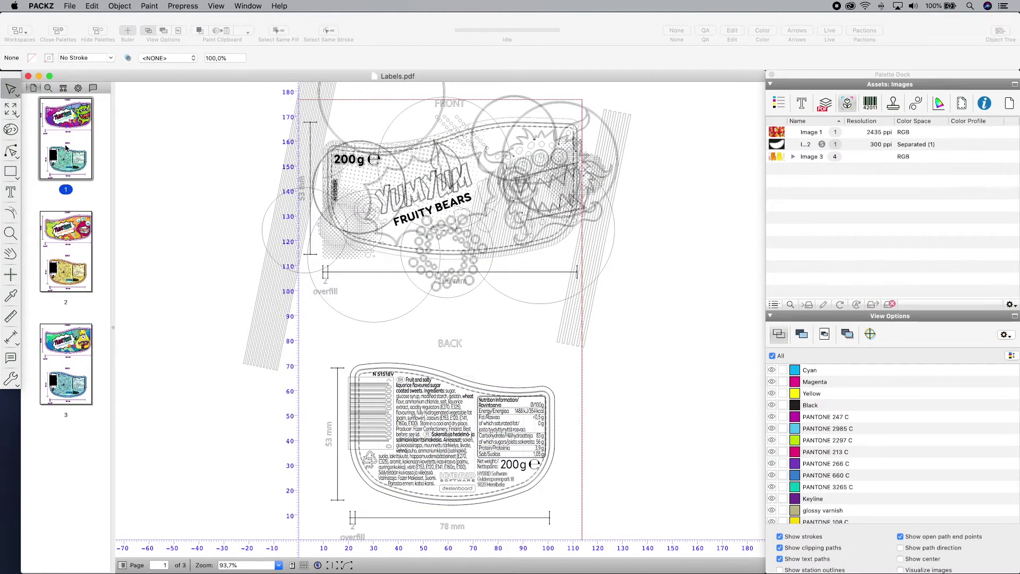
pyautogui.press('super+y')
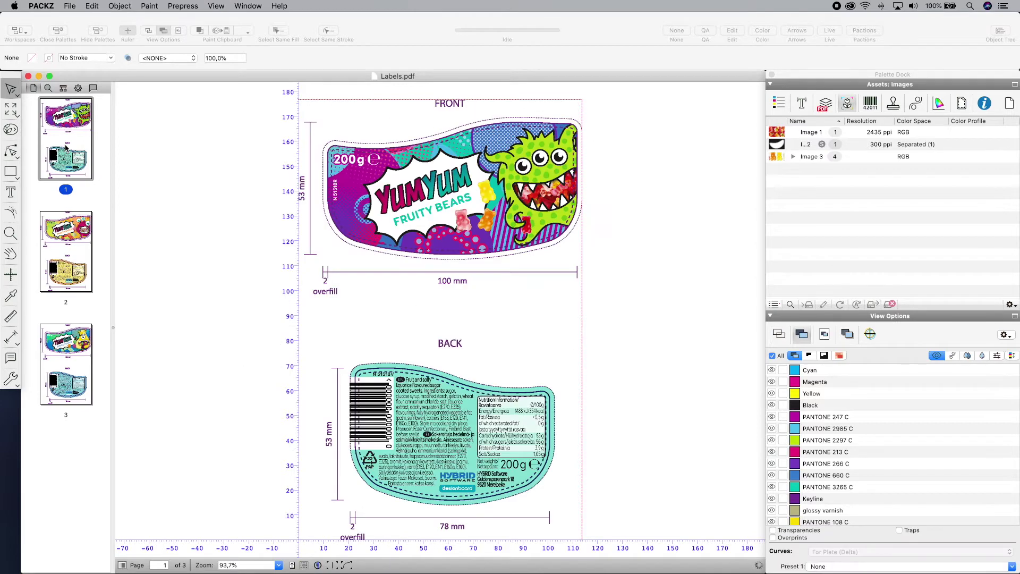
# Examine the document's separations and temporarily hide Black and Cyan to inspect the page 1 artwork.
pyautogui.click(781, 104)
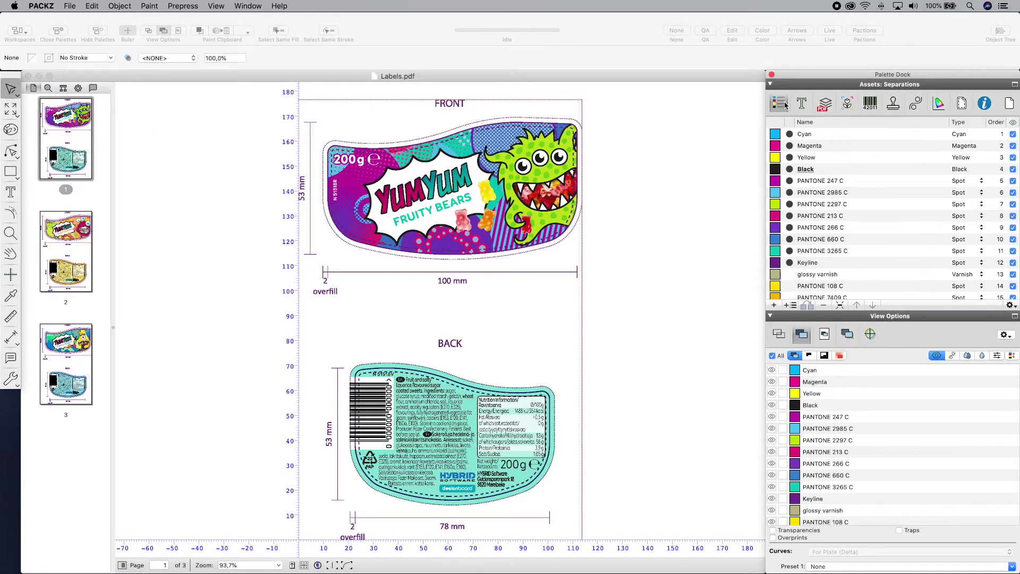
pyautogui.scroll(-5, 809, 219)
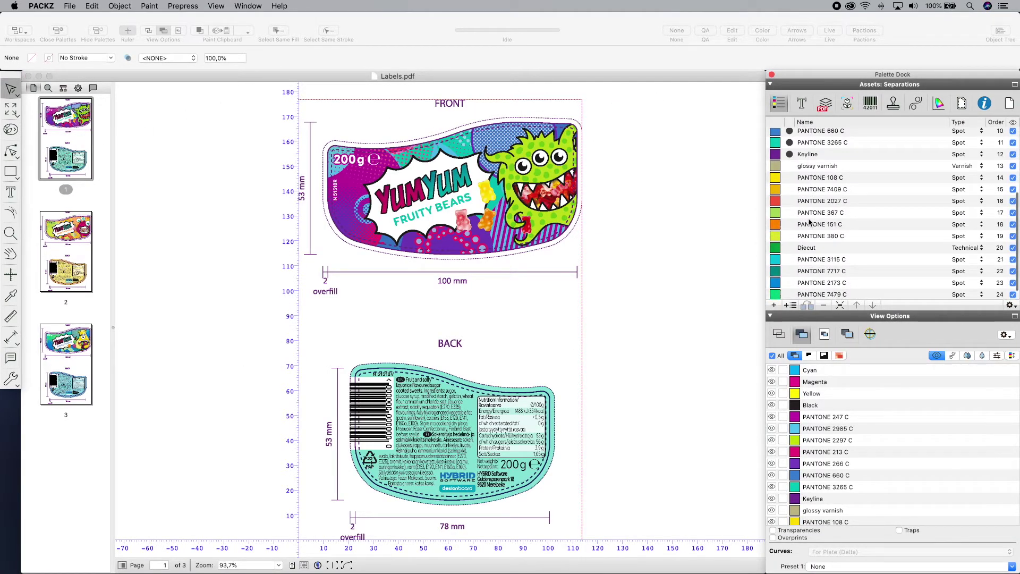
pyautogui.scroll(5, 809, 222)
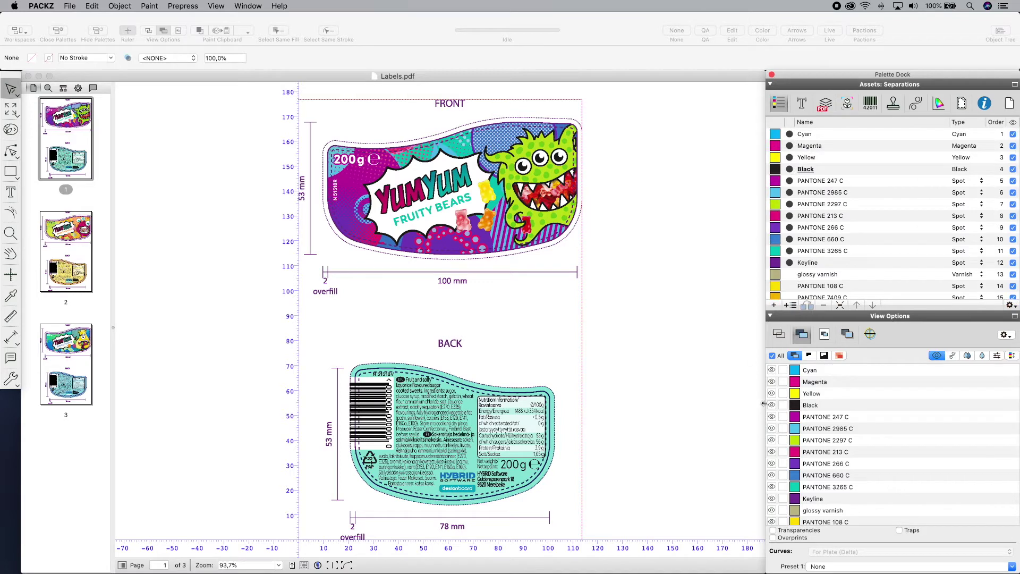
pyautogui.click(772, 405)
pyautogui.click(771, 371)
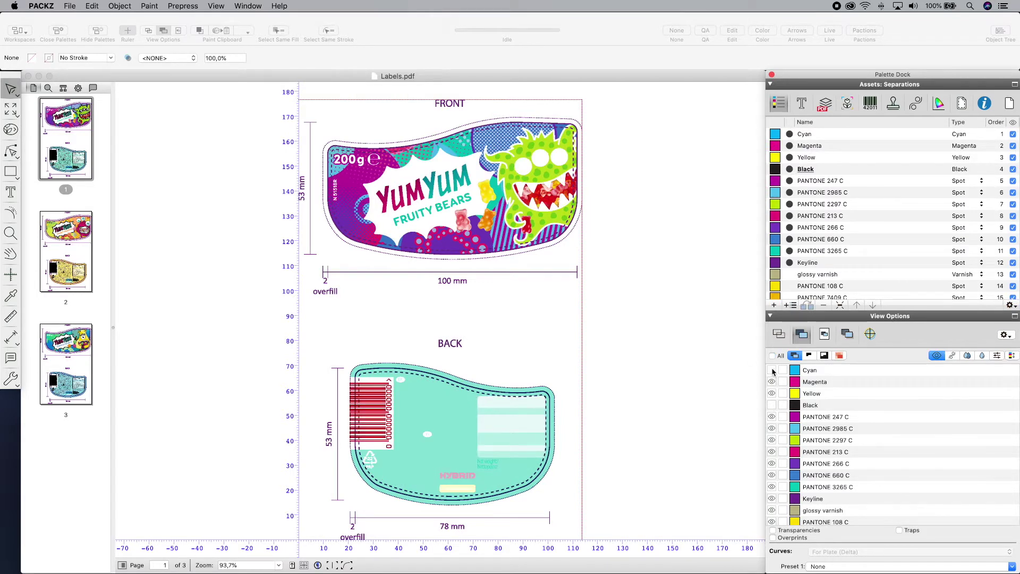
pyautogui.click(772, 370)
pyautogui.click(772, 405)
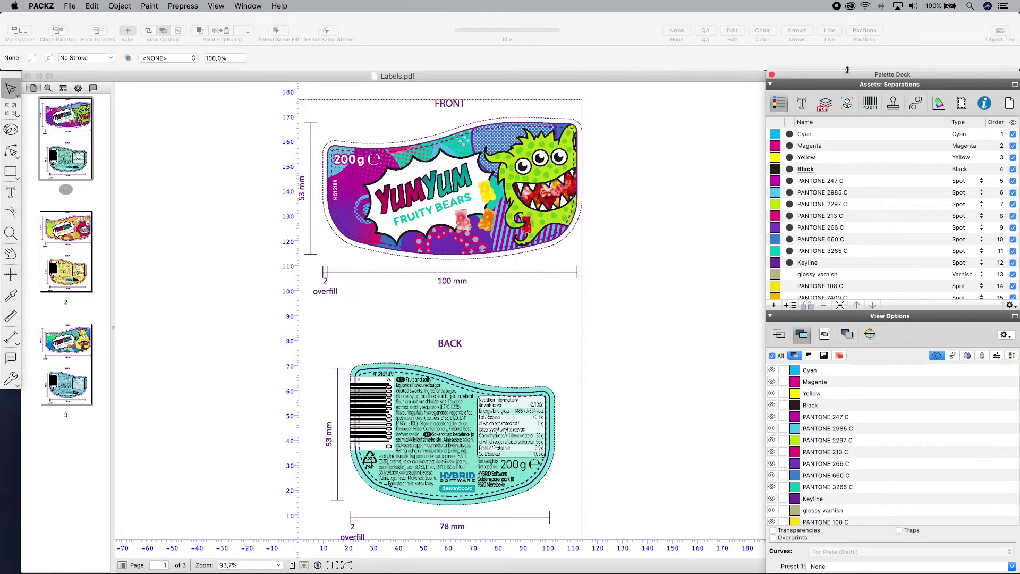
# Add the Detect Barcodes check to the Labels preflight paction in the Pactions workspace.
pyautogui.click(865, 31)
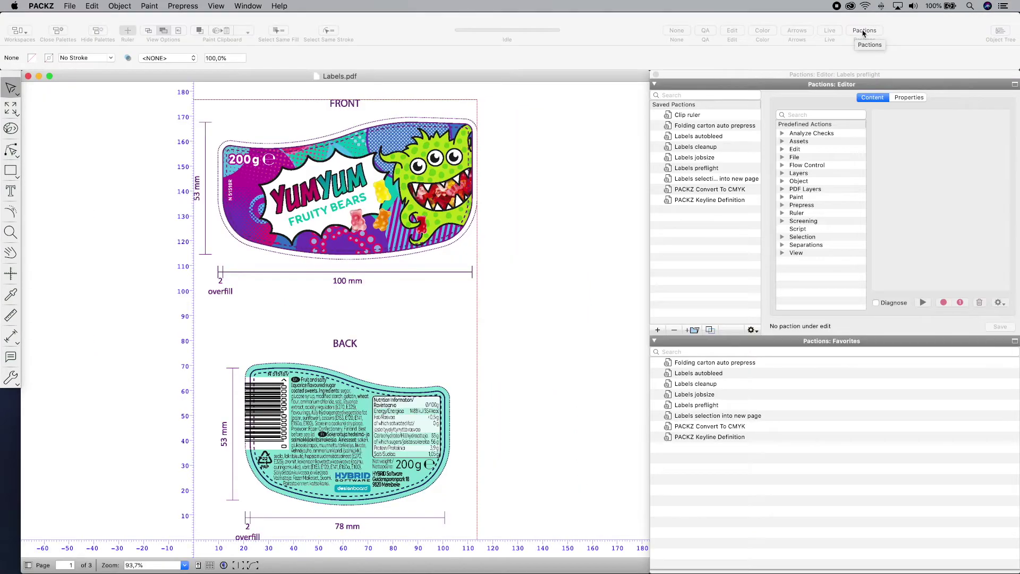
pyautogui.click(700, 168)
pyautogui.click(807, 114)
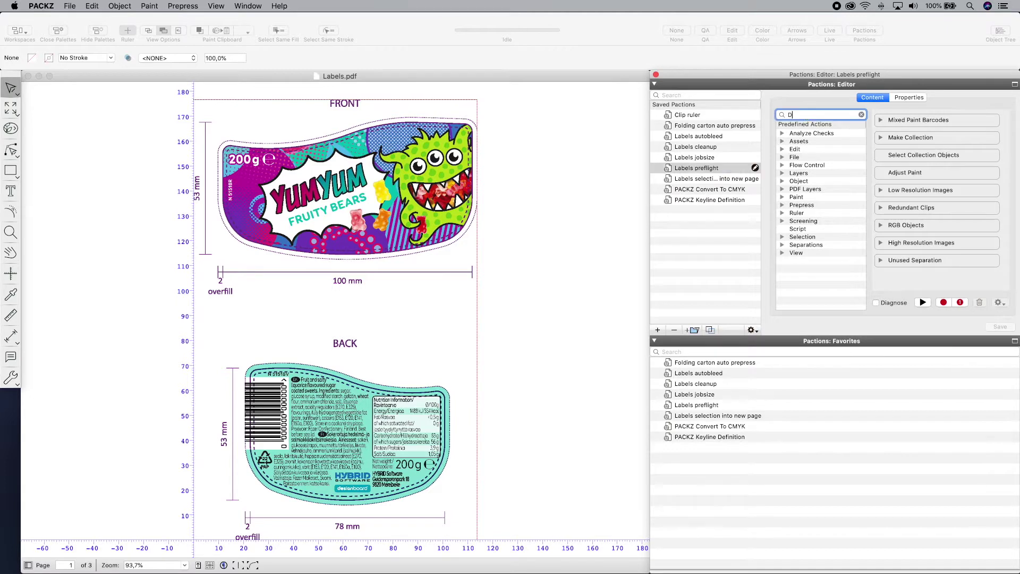
pyautogui.write('Det')
pyautogui.doubleClick(819, 142)
pyautogui.click(880, 121)
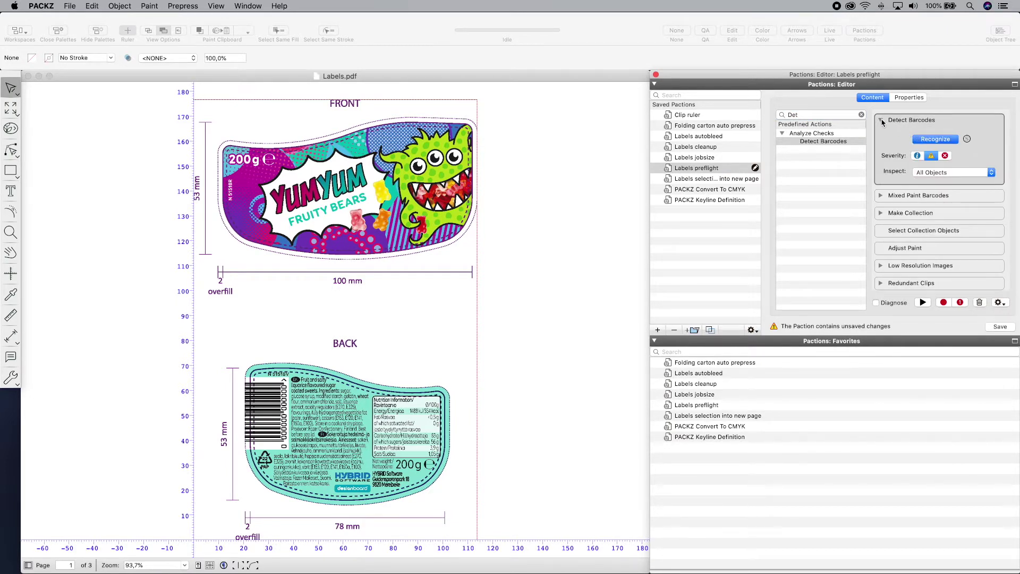
pyautogui.click(882, 121)
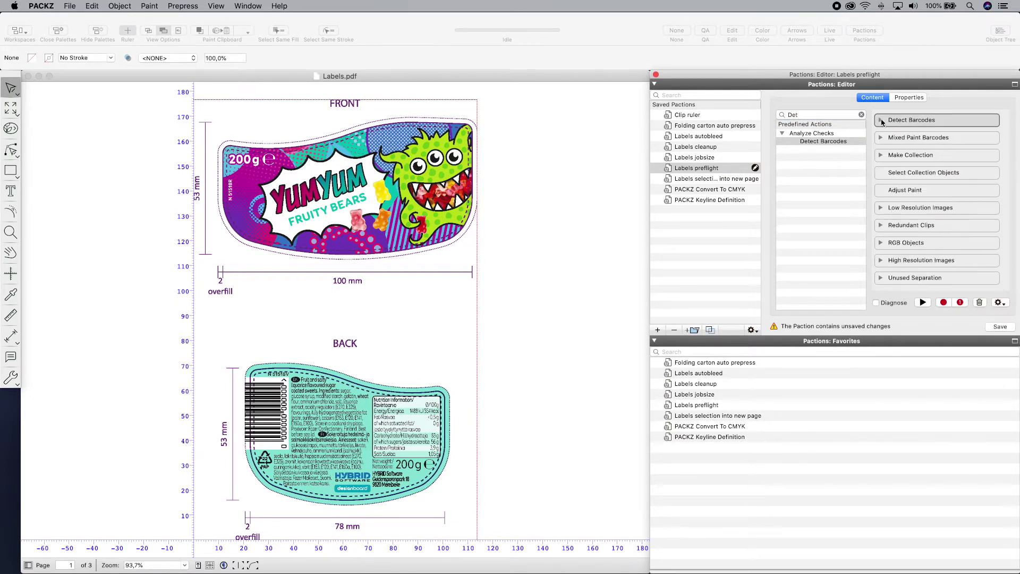
# Enable the Remove fix for the Redundant Clips check in the Labels preflight paction.
pyautogui.click(880, 227)
pyautogui.click(928, 245)
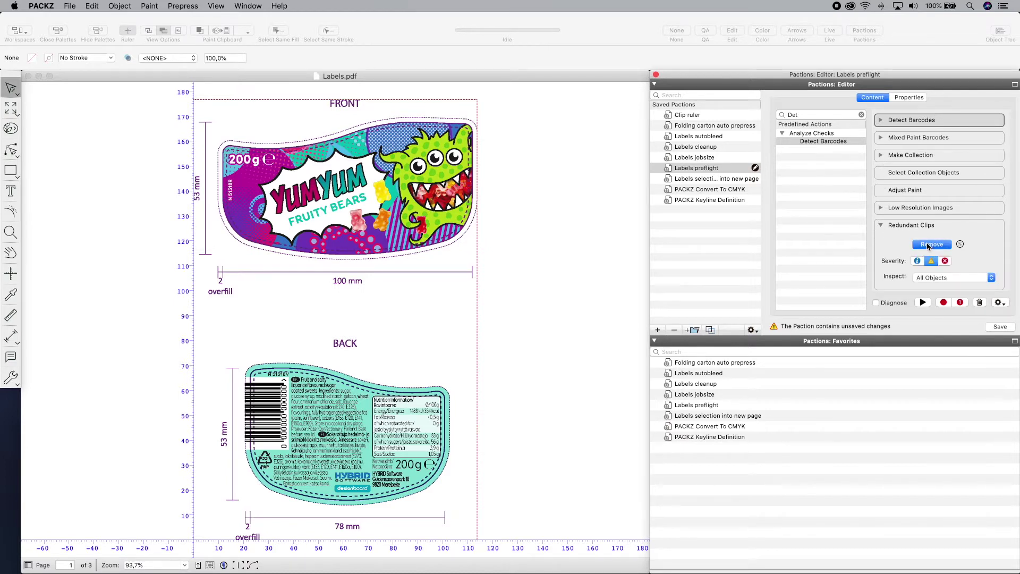
pyautogui.click(882, 226)
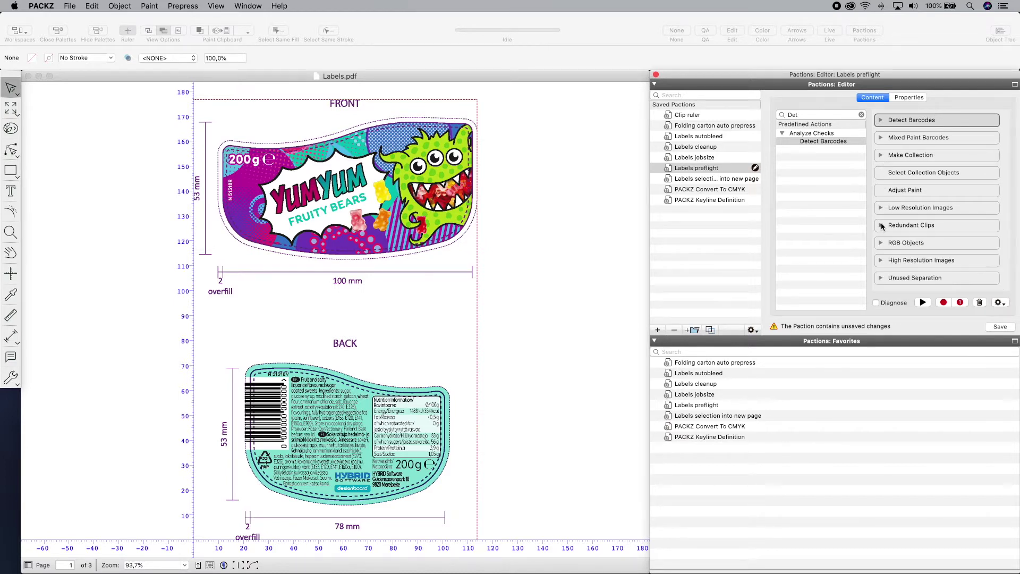
# Set the High Resolution Images check to 300 ppi and save the Labels preflight paction.
pyautogui.click(882, 260)
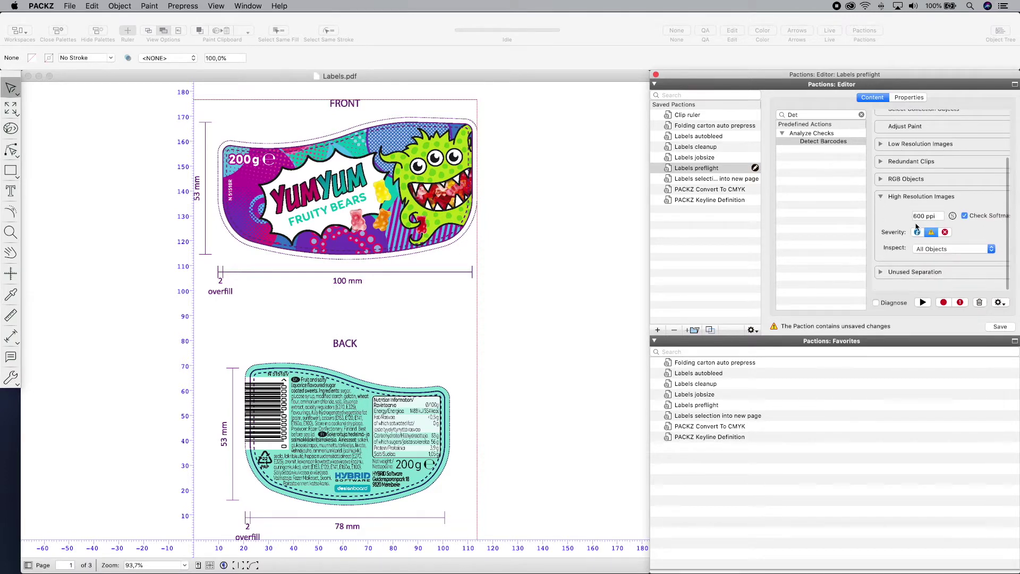
pyautogui.click(917, 217)
pyautogui.write('300')
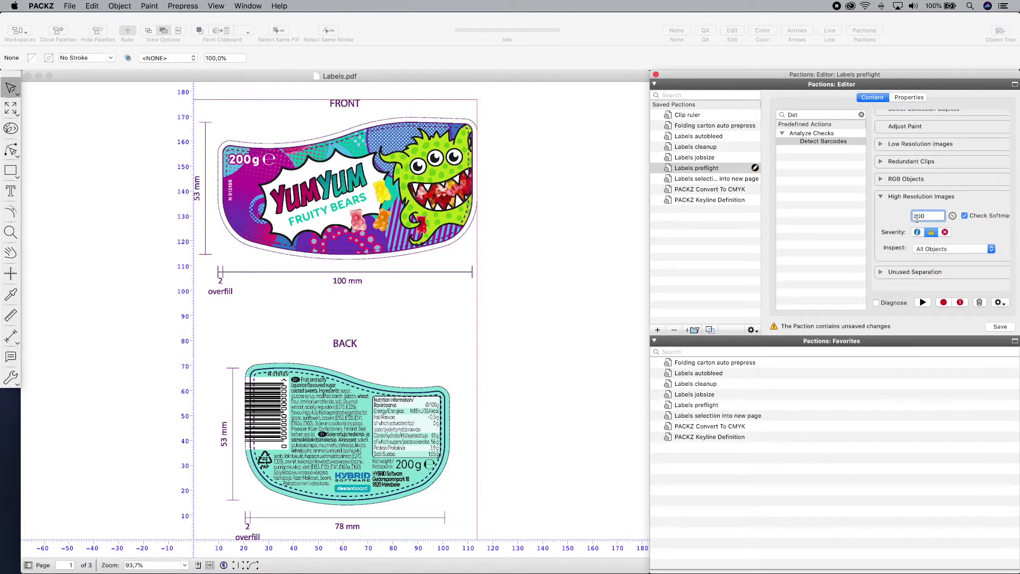
pyautogui.click(999, 329)
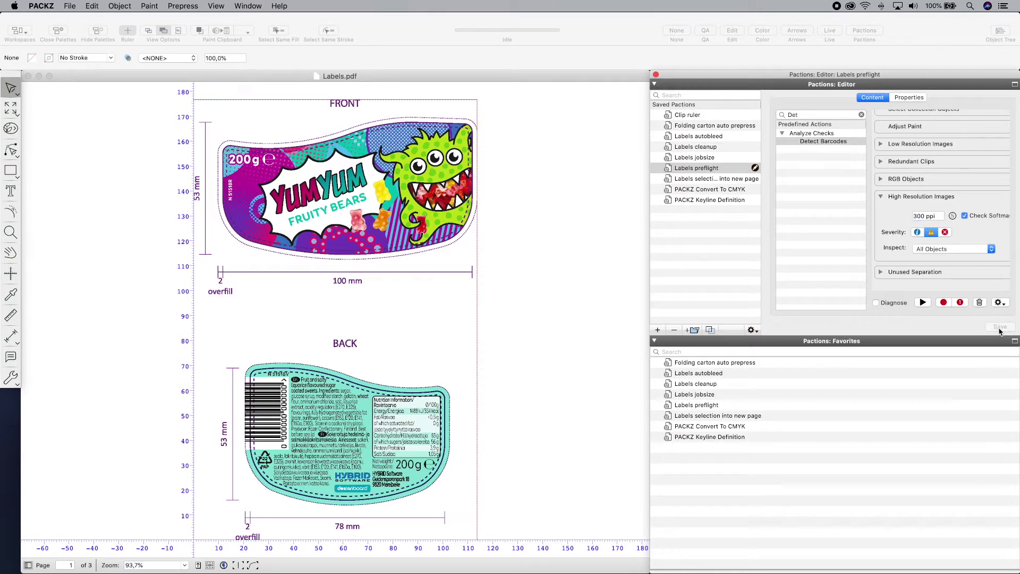
# Run the Labels preflight paction and zoom in on the item in the Detected Barcodes collection.
pyautogui.doubleClick(687, 407)
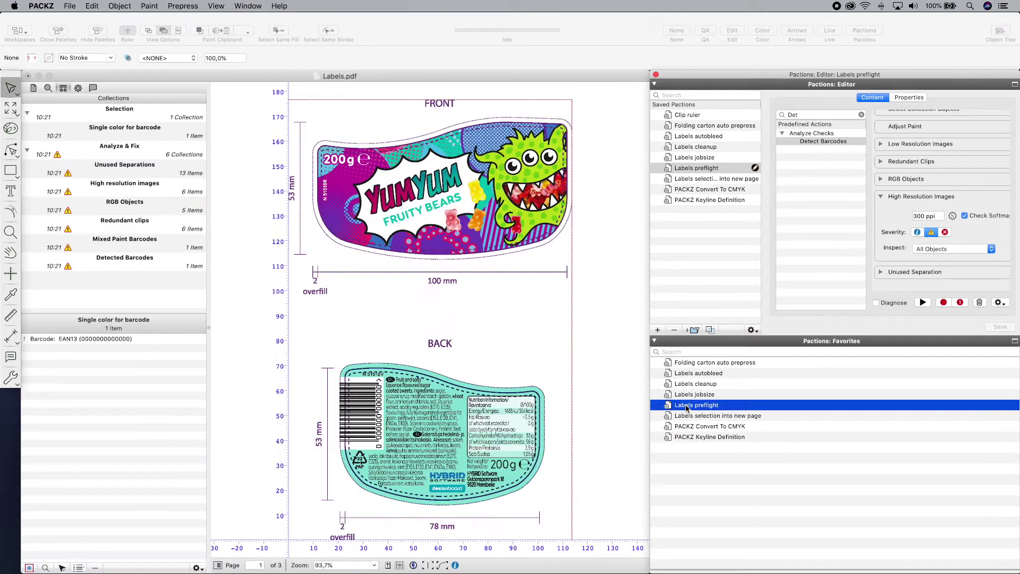
pyautogui.doubleClick(101, 264)
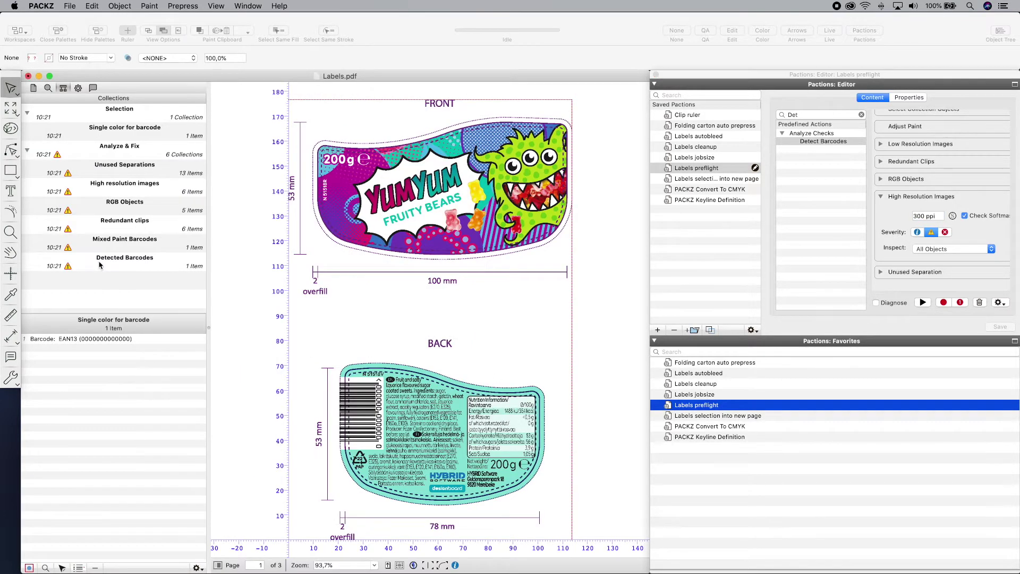
pyautogui.press('super+shift+e')
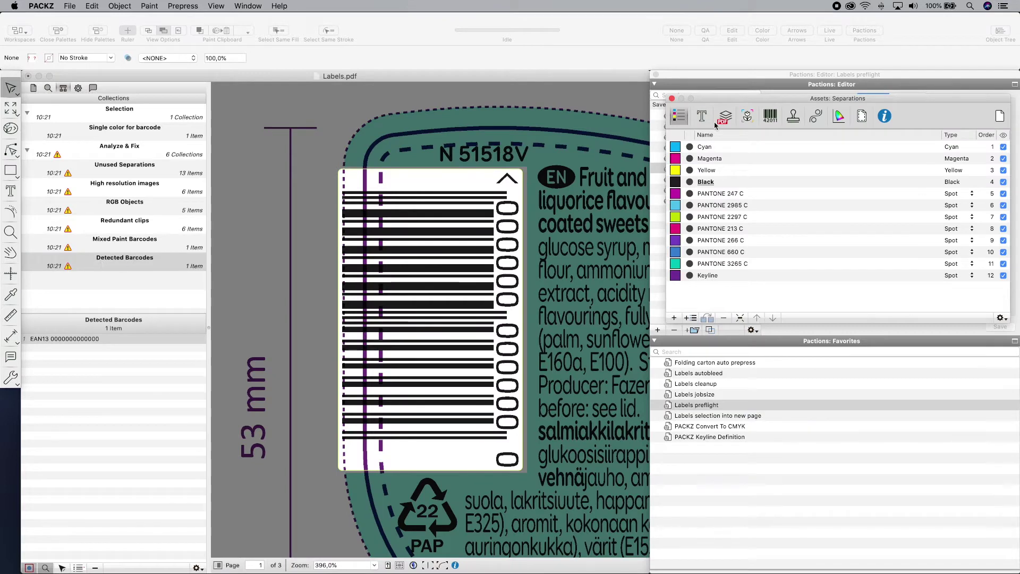
pyautogui.click(774, 117)
pyautogui.click(734, 149)
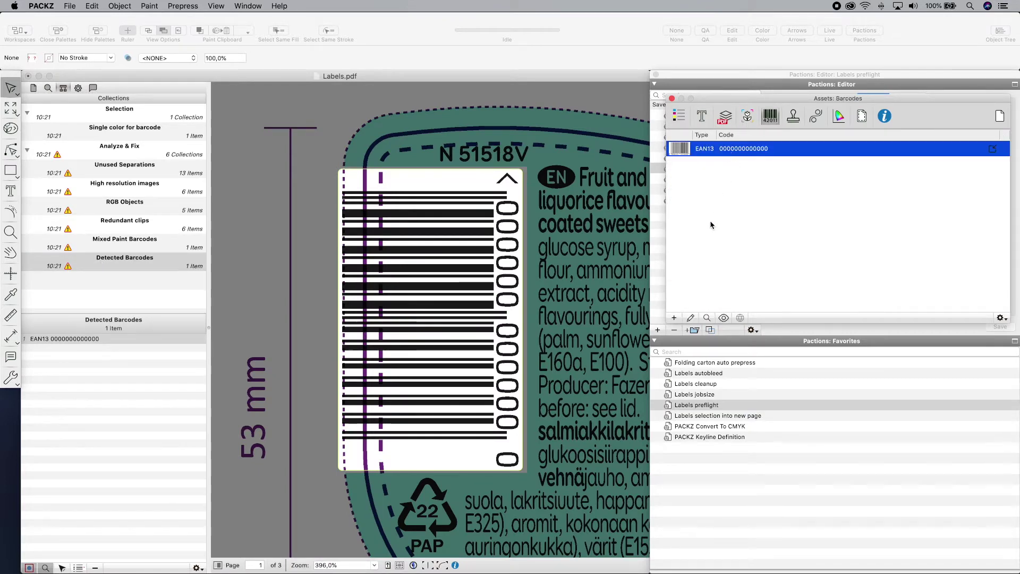
pyautogui.click(691, 318)
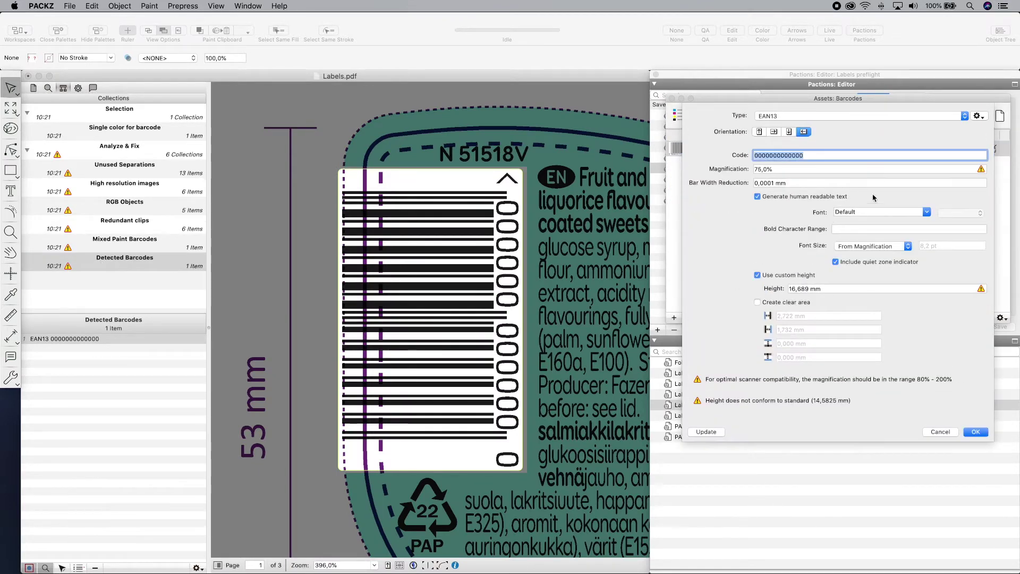
pyautogui.click(969, 115)
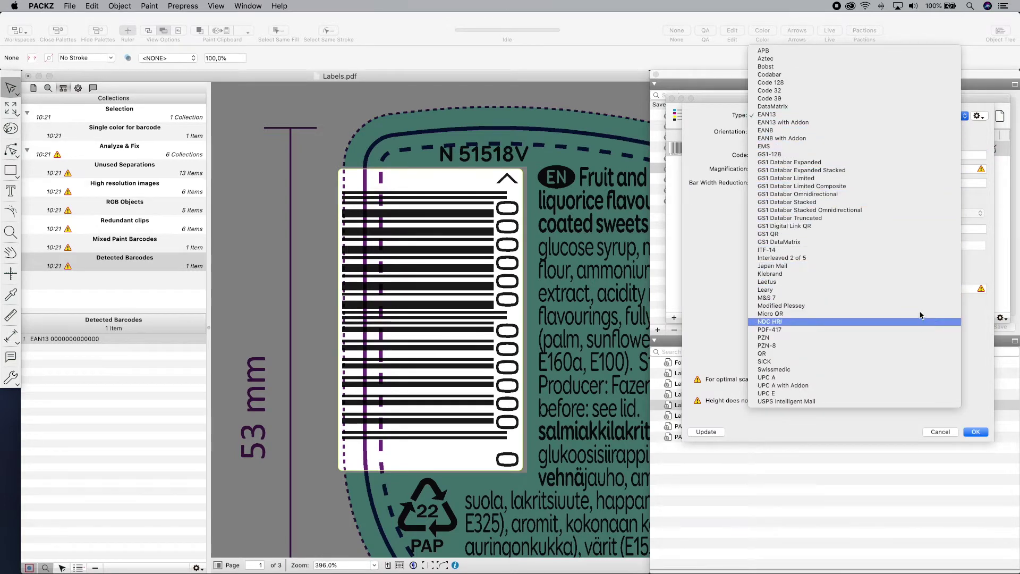
pyautogui.click(893, 115)
pyautogui.press('super+v')
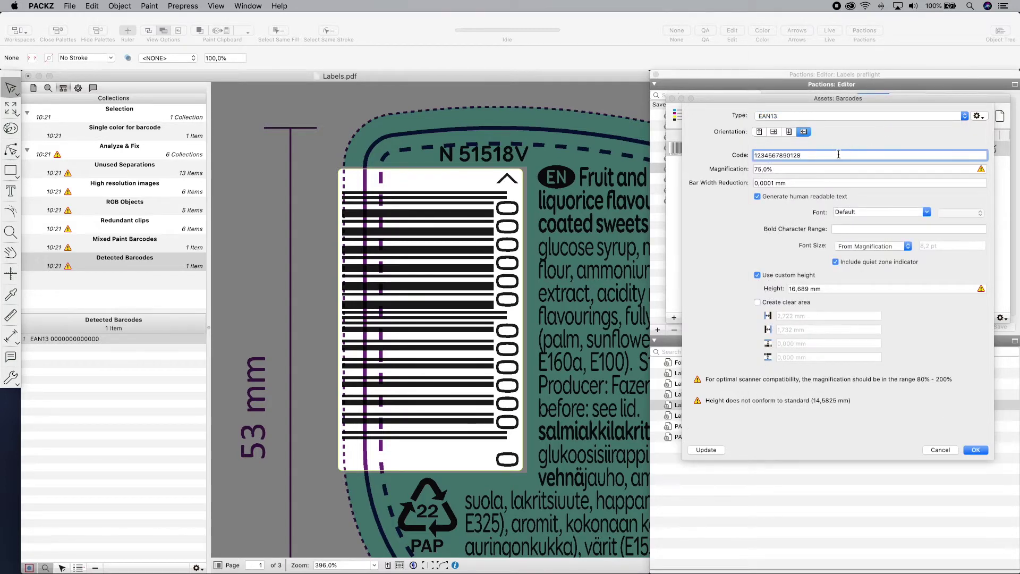
# Set the barcode's bar width reduction to 0,02 mm and apply the barcode changes.
pyautogui.click(830, 182)
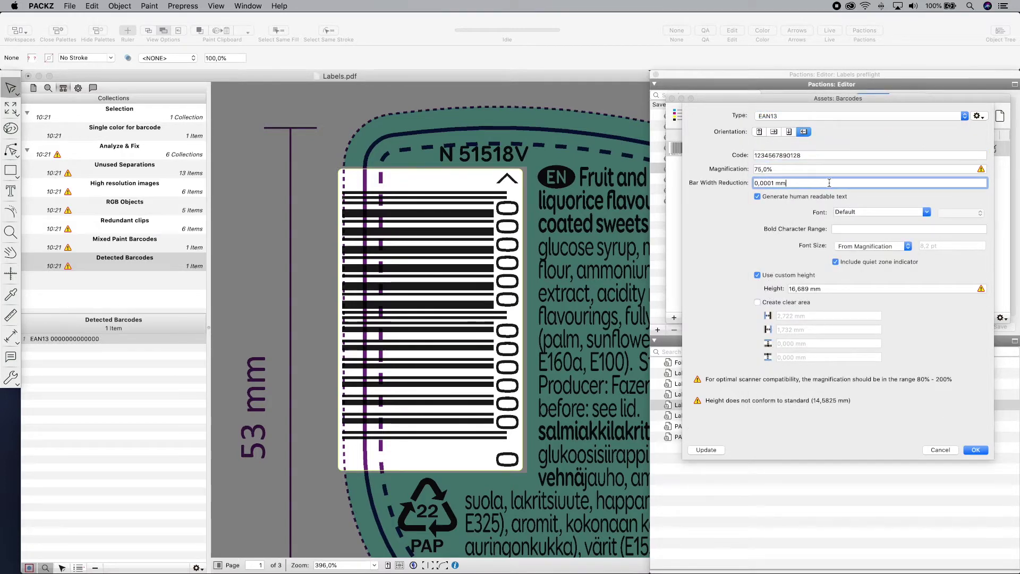
pyautogui.press('super+a')
pyautogui.write('0,02')
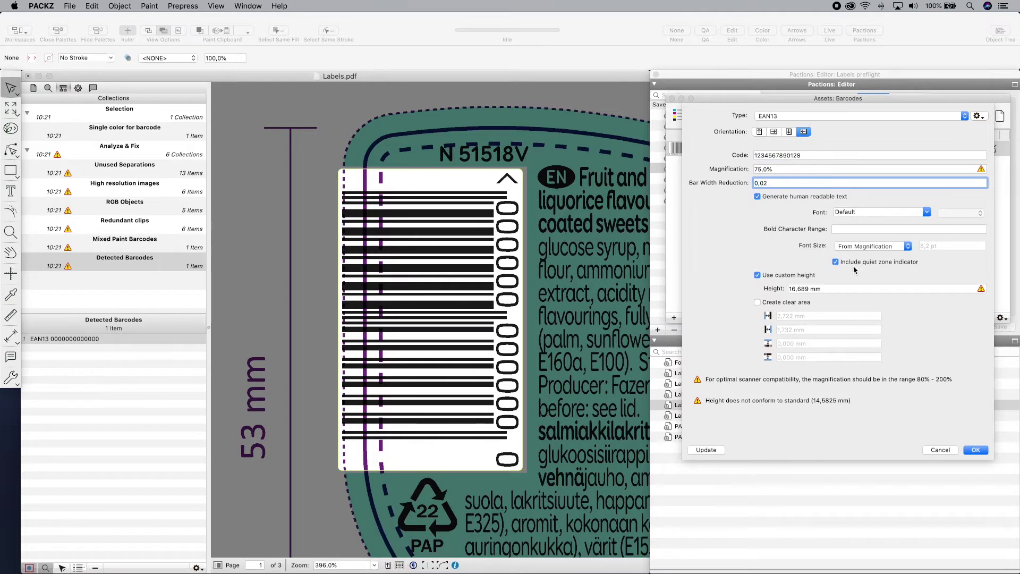
pyautogui.click(972, 450)
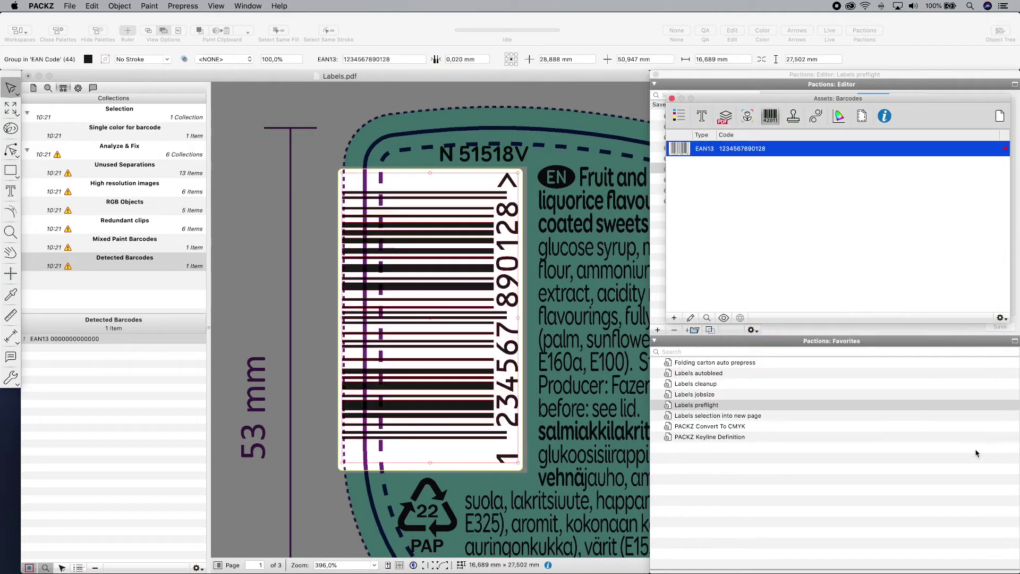
# Check the ink values of the mixed-paint barcode with the densitometer and review the Redundant clips collection.
pyautogui.click(97, 244)
pyautogui.click(11, 295)
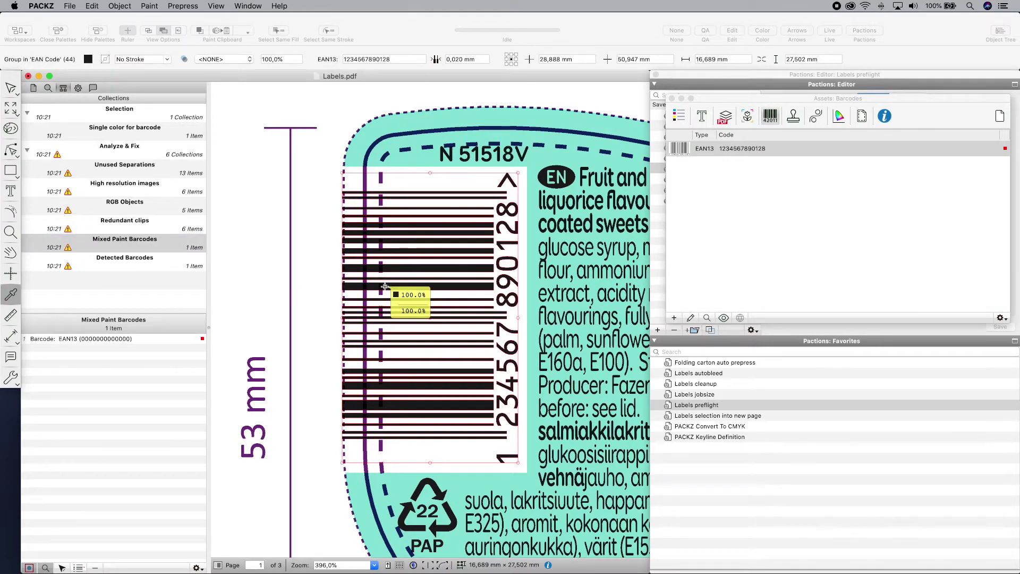
pyautogui.click(112, 226)
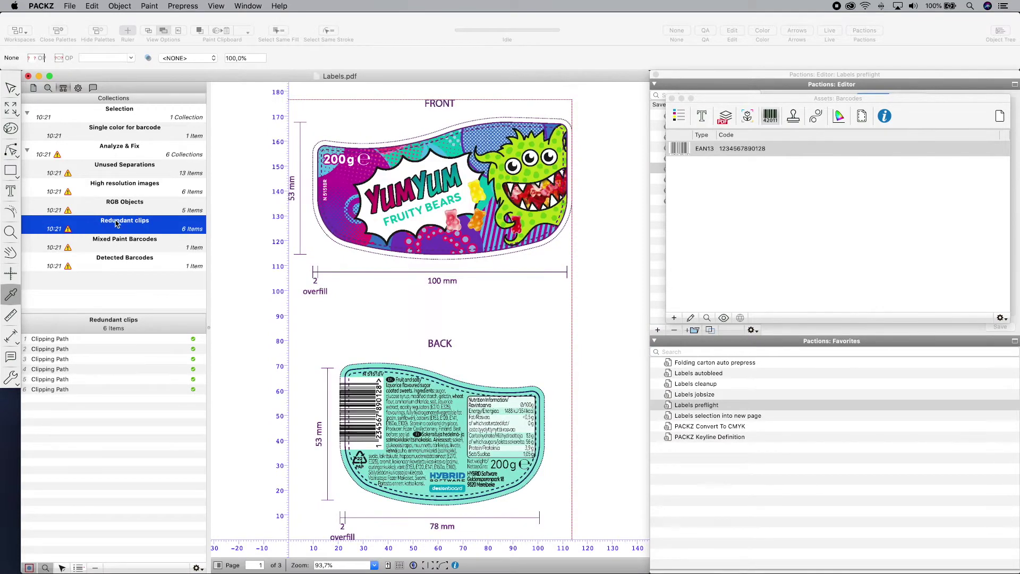
# Convert all objects in the RGB Objects collection to CMYK.
pyautogui.click(108, 209)
pyautogui.click(191, 338)
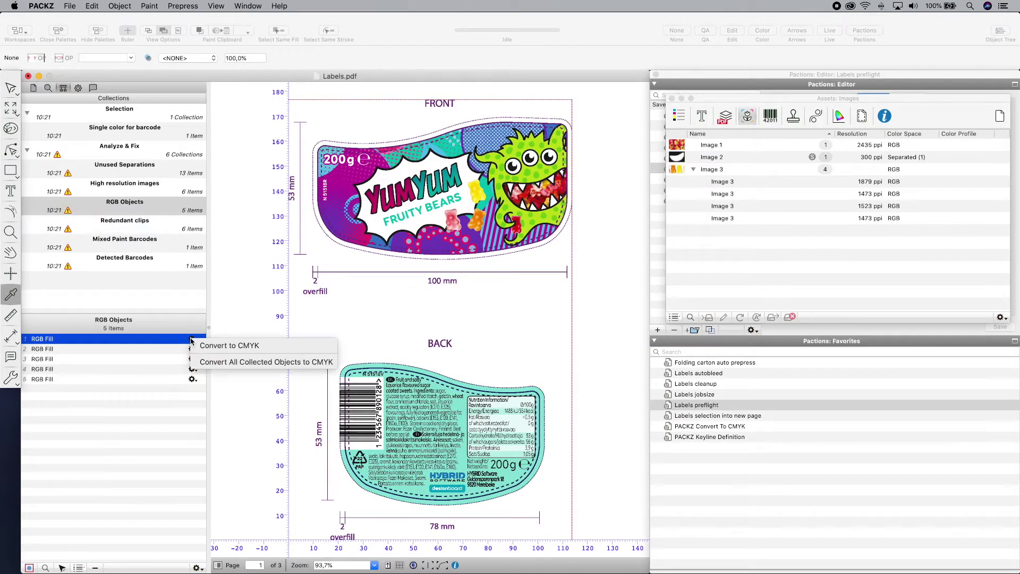
pyautogui.click(208, 362)
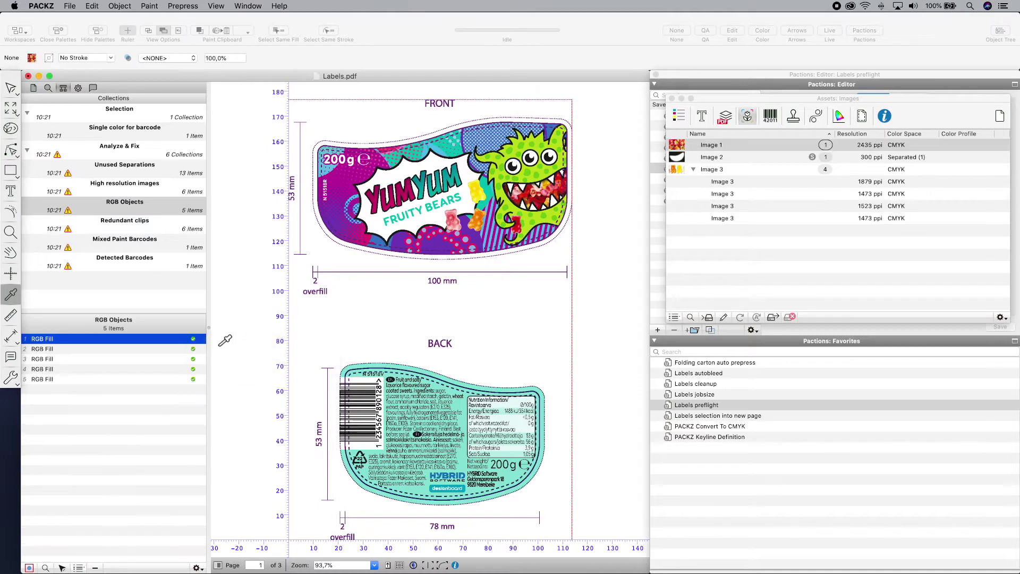
# Downsample all images in the High resolution images collection to 300 ppi.
pyautogui.click(108, 188)
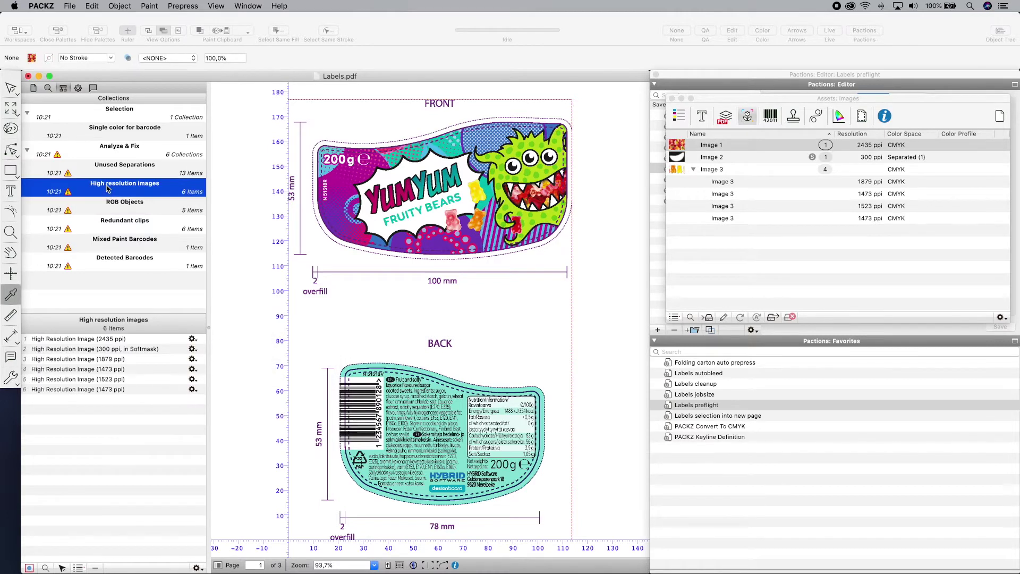
pyautogui.click(193, 339)
pyautogui.click(230, 356)
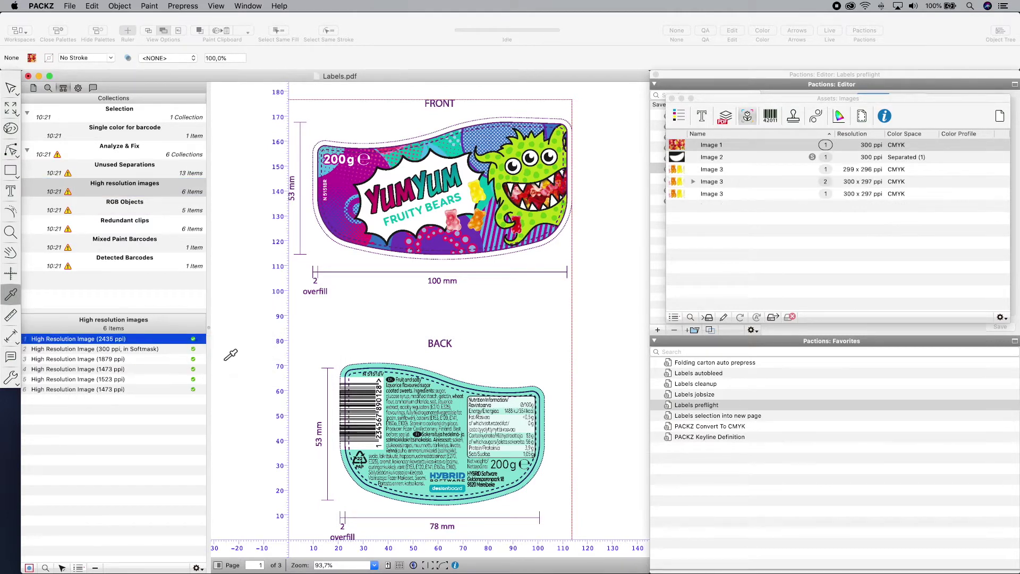
# Review the Unused Separations collection and the document's separation list, and switch to the QA workspace.
pyautogui.click(98, 171)
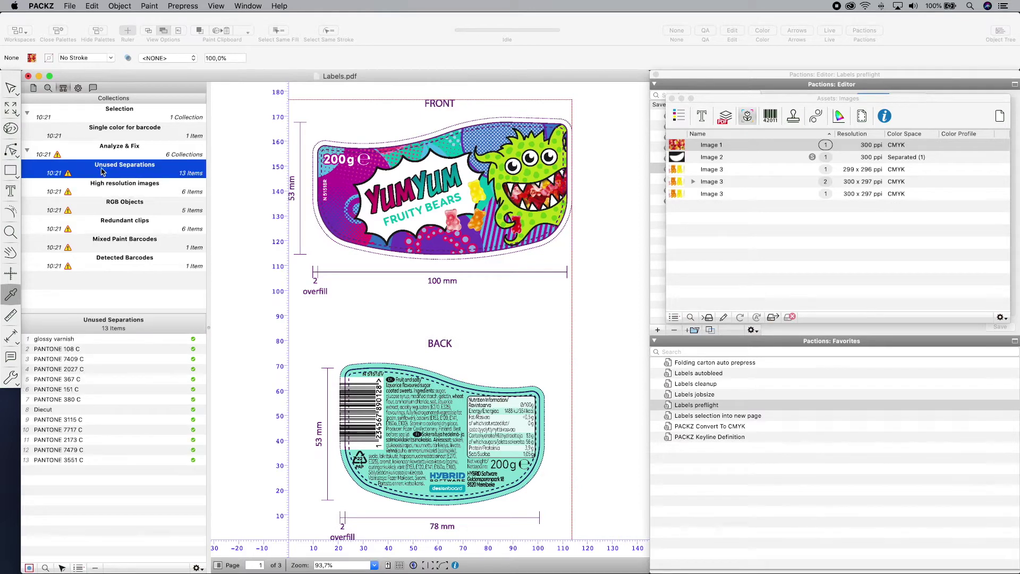
pyautogui.click(680, 118)
pyautogui.click(705, 32)
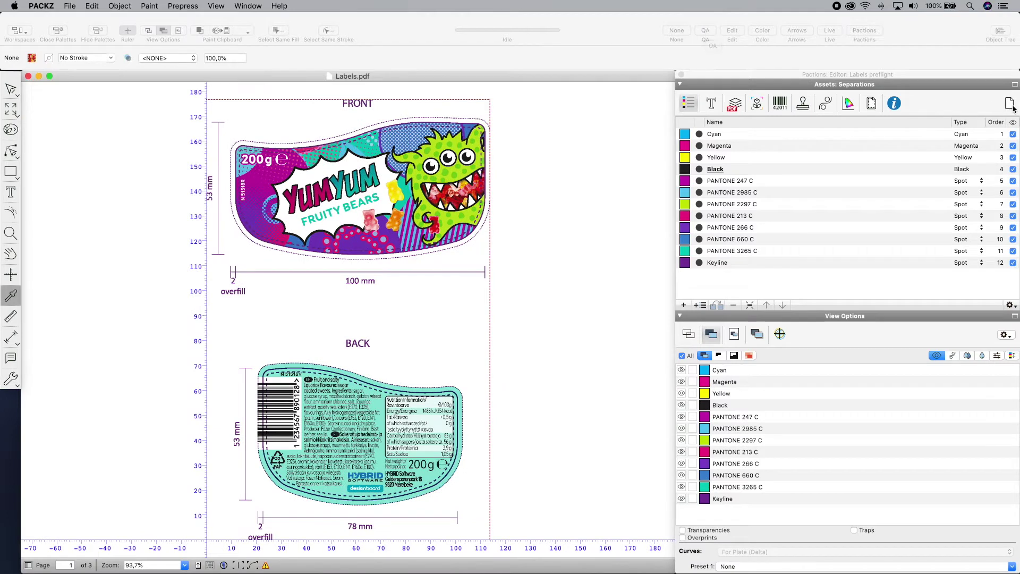
# List the separations of all pages and remap the Keyline separation to Diecut.
pyautogui.click(1011, 105)
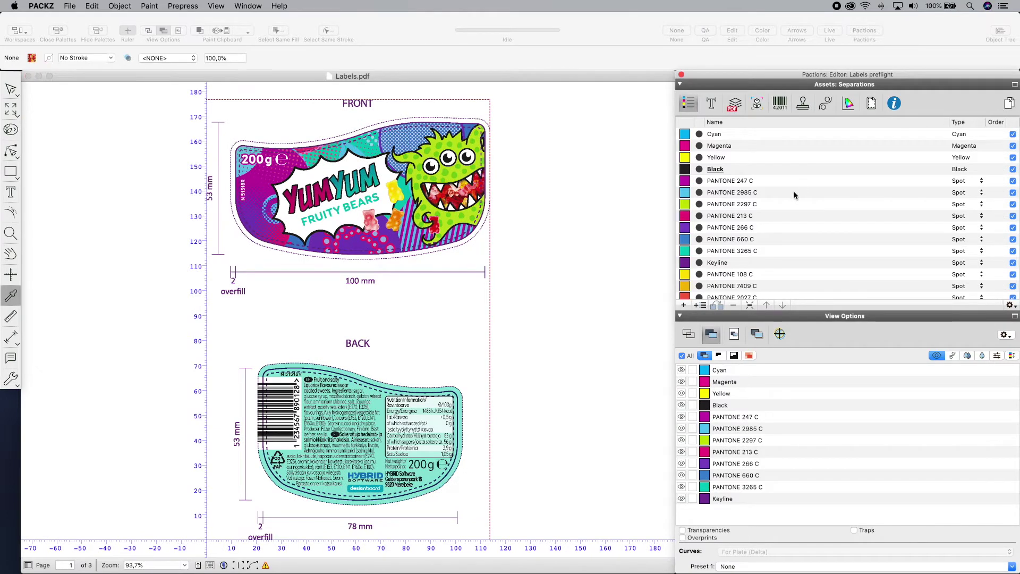
pyautogui.click(713, 264)
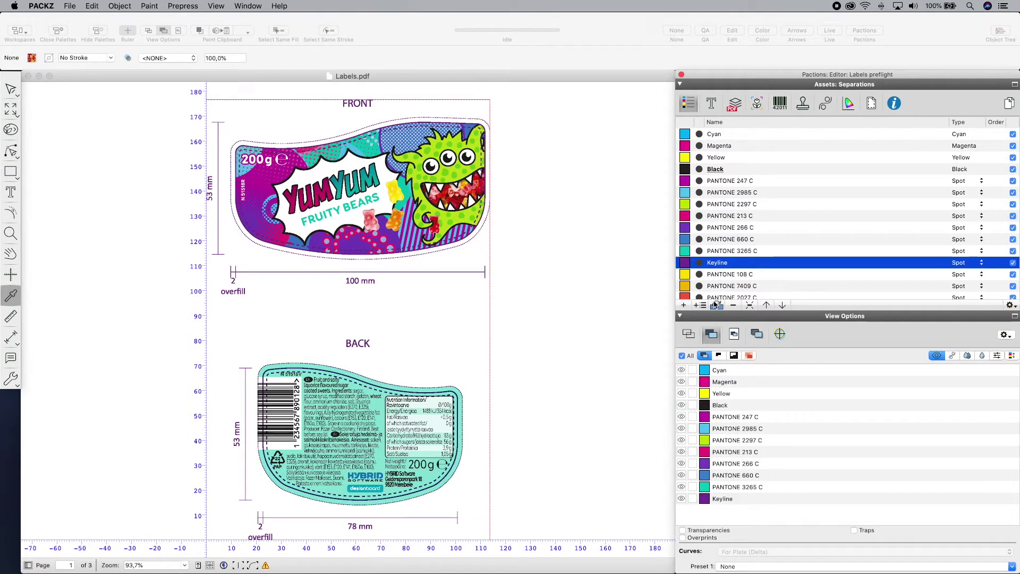
pyautogui.click(716, 305)
pyautogui.write('die')
pyautogui.press('Return')
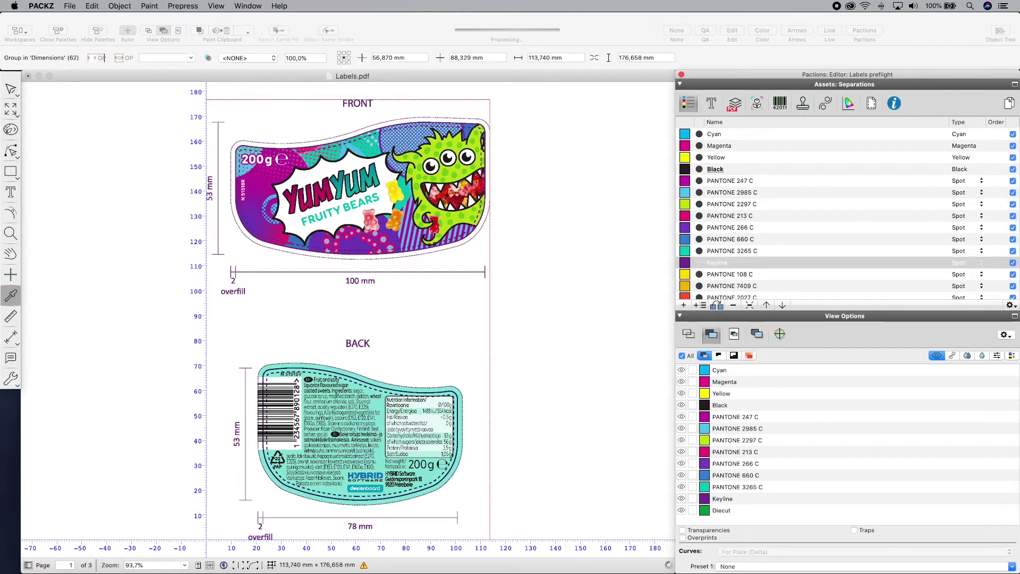
# Convert all document colors from the Coated FOGRA39 input profile to the Demo_Coated_CMYKOGV.icc output profile.
pyautogui.click(152, 6)
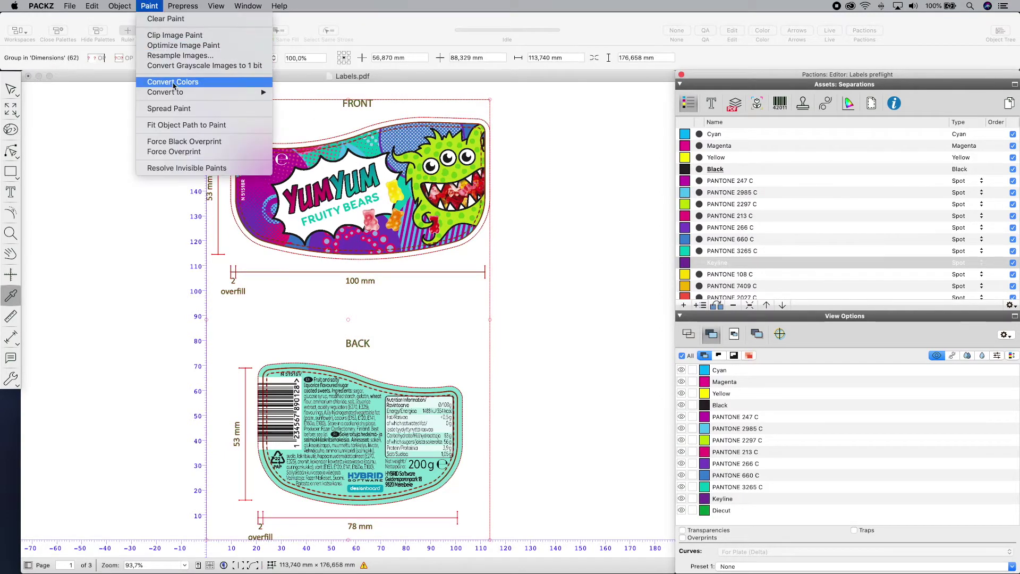
pyautogui.click(173, 83)
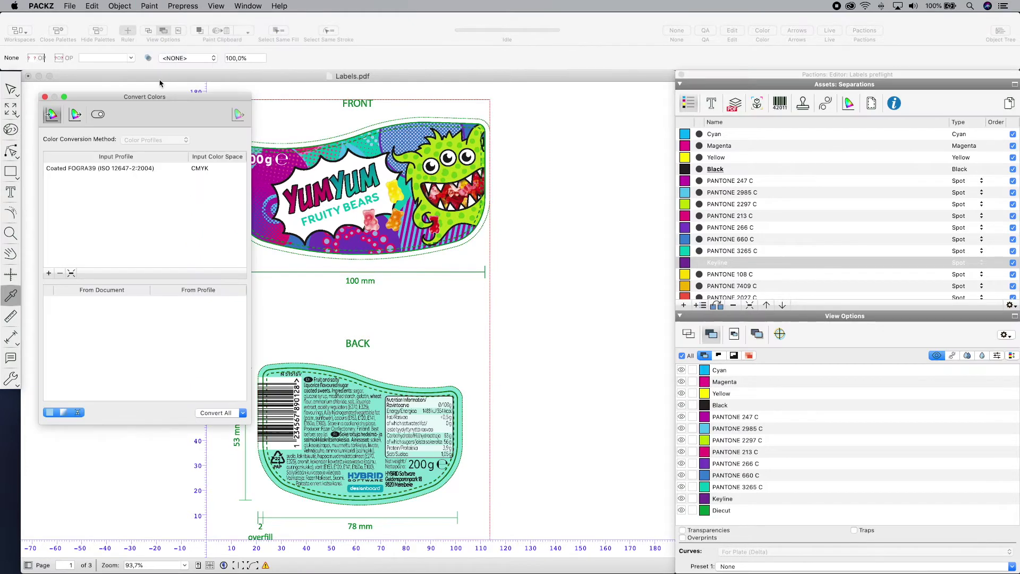
pyautogui.click(138, 169)
pyautogui.scroll(-3, 185, 326)
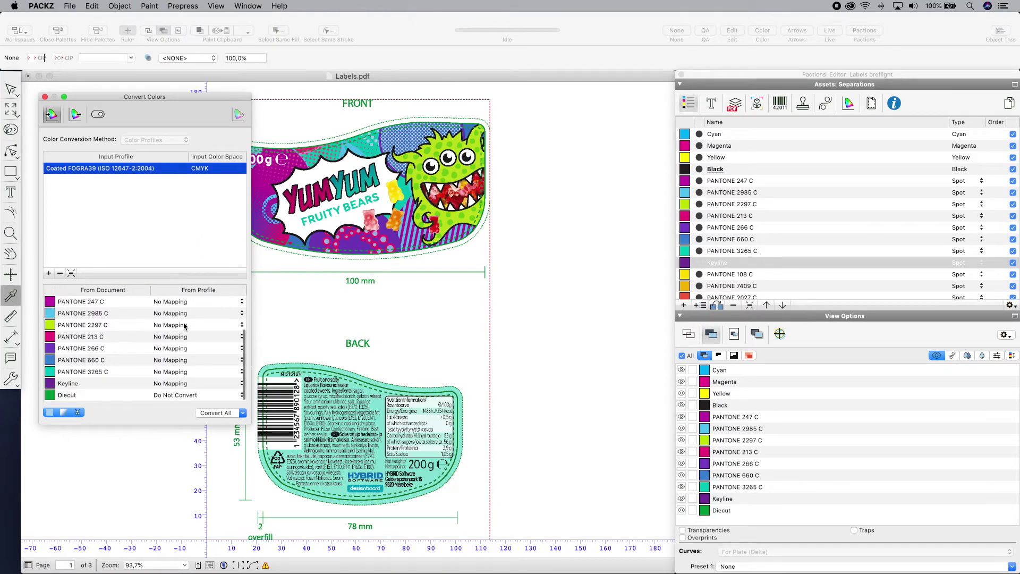
pyautogui.click(76, 115)
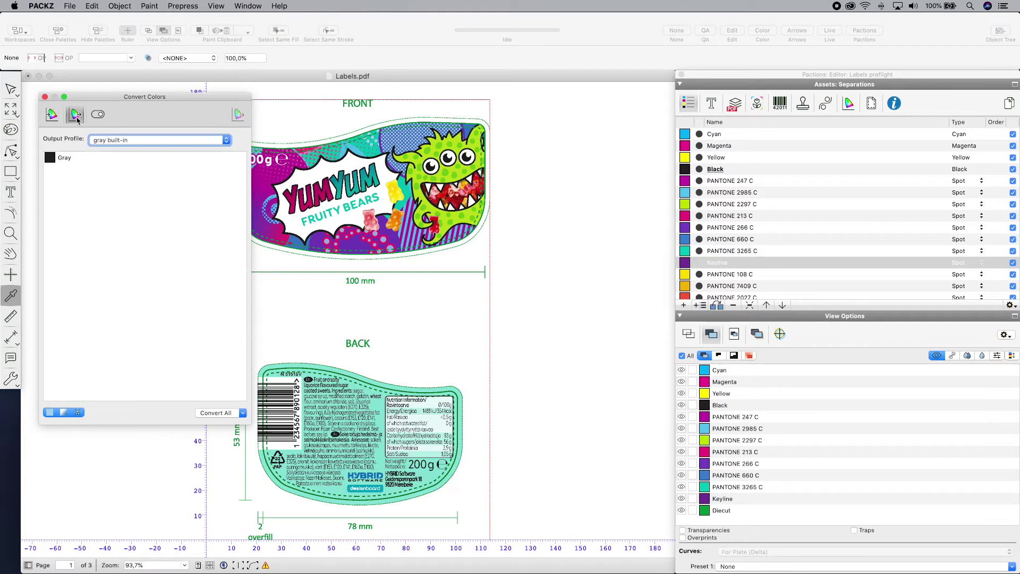
pyautogui.click(221, 141)
pyautogui.click(160, 227)
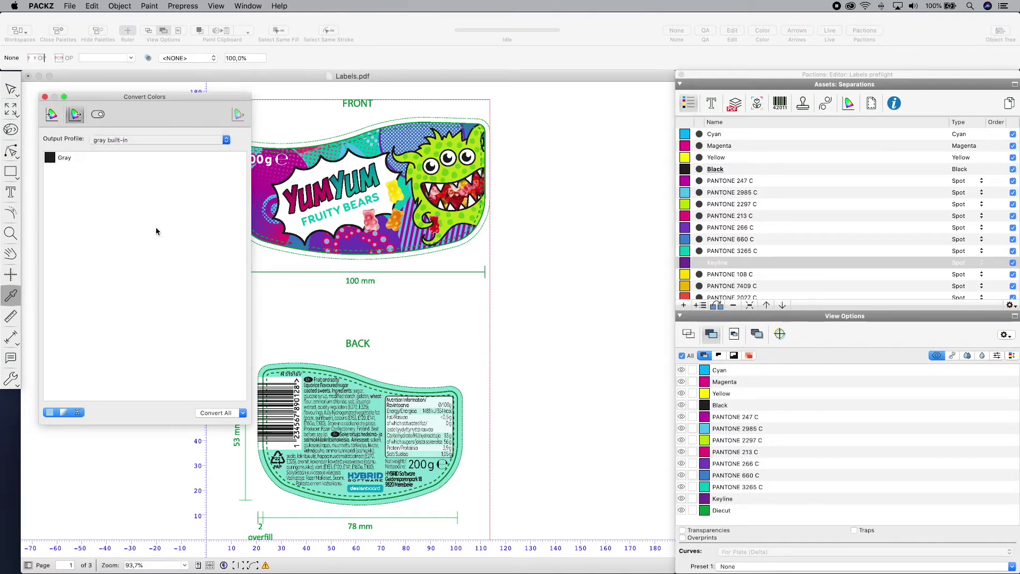
pyautogui.doubleClick(465, 197)
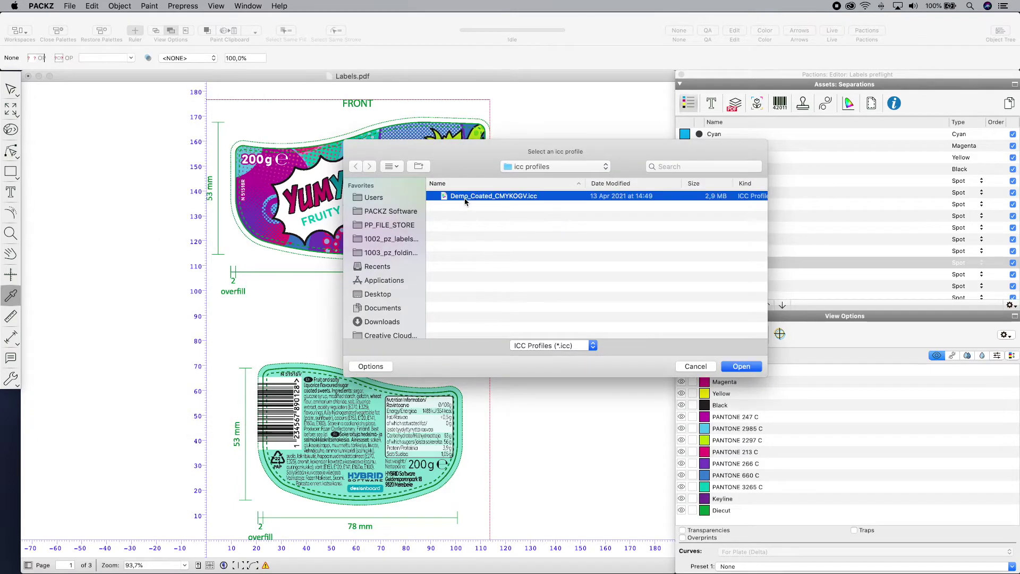
pyautogui.click(227, 412)
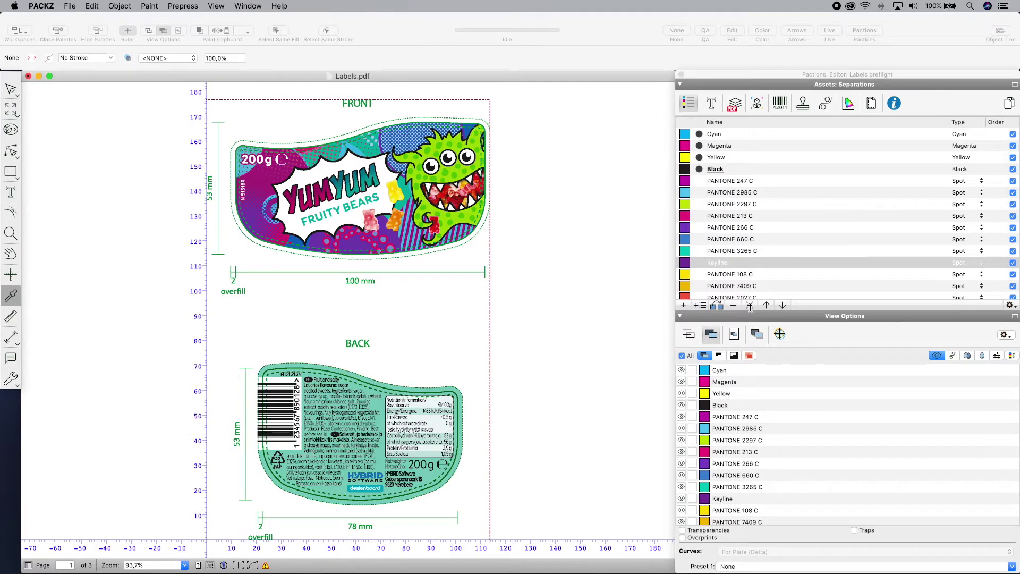
# Remove the unused separations and move Diecut to the end of the separation order, after Violet.
pyautogui.moveTo(742, 180); pyautogui.dragTo(742, 222)
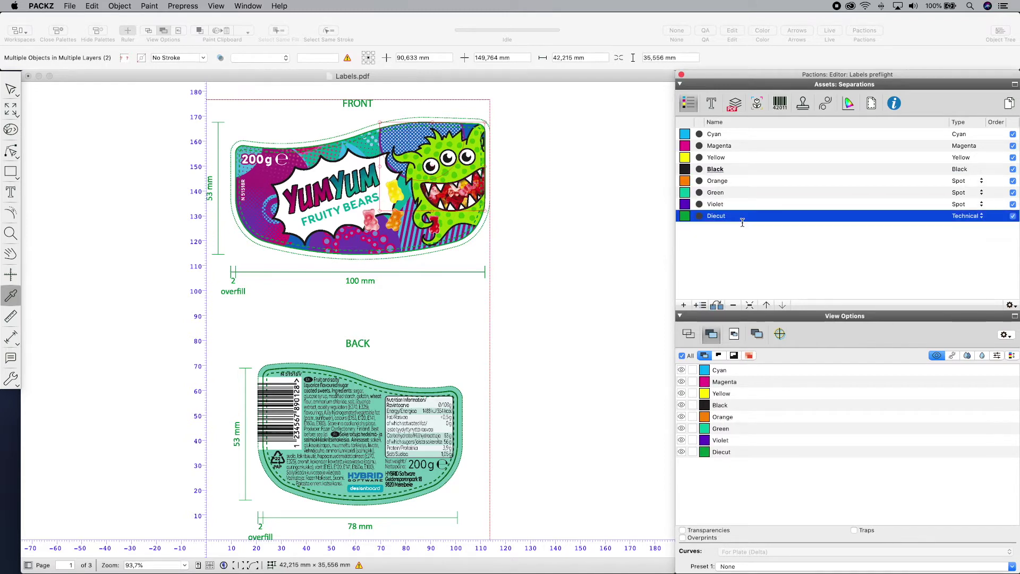
# Hide and show the Diecut separation to inspect the artwork beneath the cutting line at the front label's upper-left corner.
pyautogui.click(10, 233)
pyautogui.moveTo(213, 125); pyautogui.dragTo(315, 197)
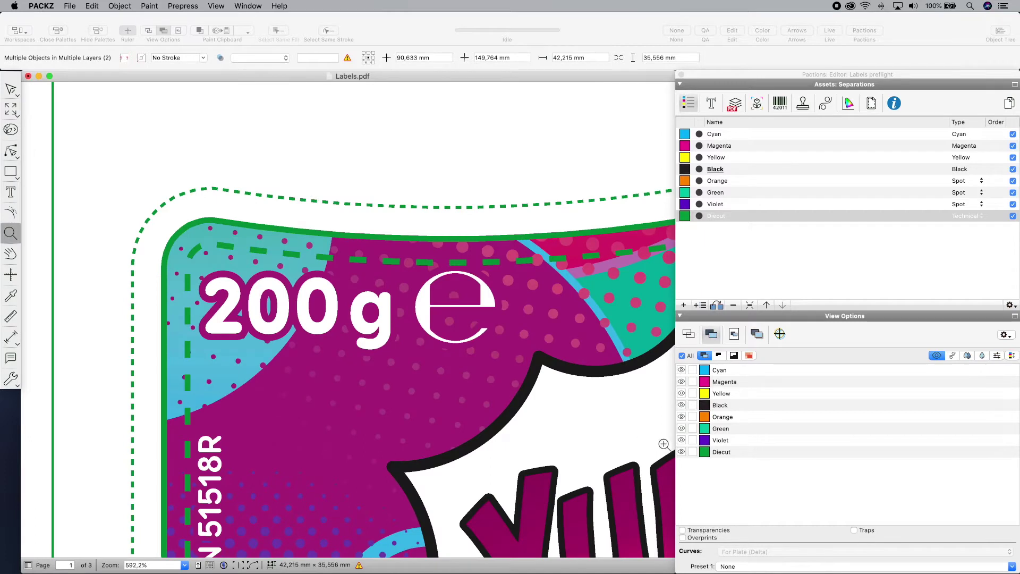
pyautogui.click(682, 452)
pyautogui.click(681, 452)
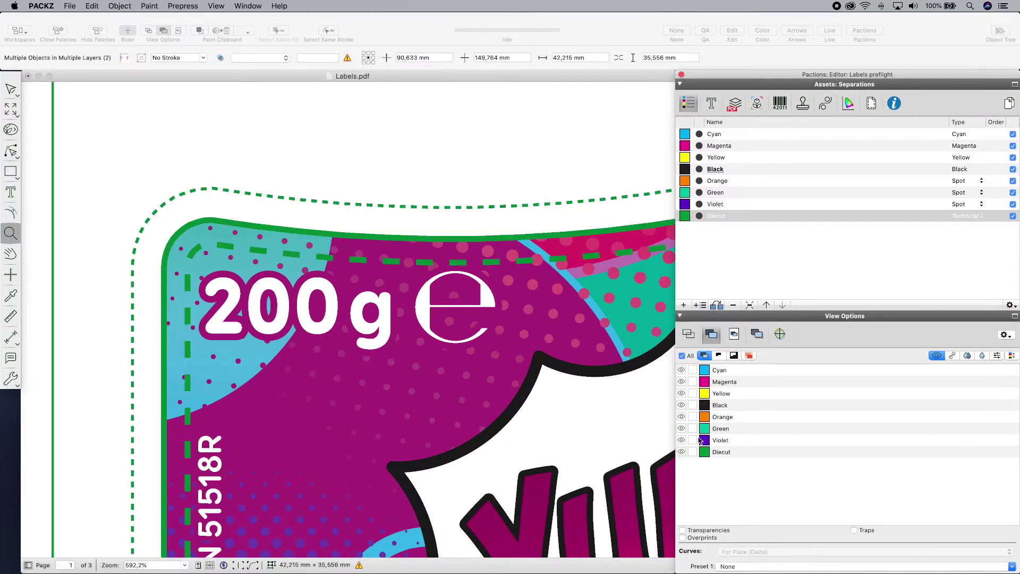
# Set the Diecut separation to overprint in its containing paints and recheck the artwork beneath it with Diecut hidden.
pyautogui.rightClick(729, 215)
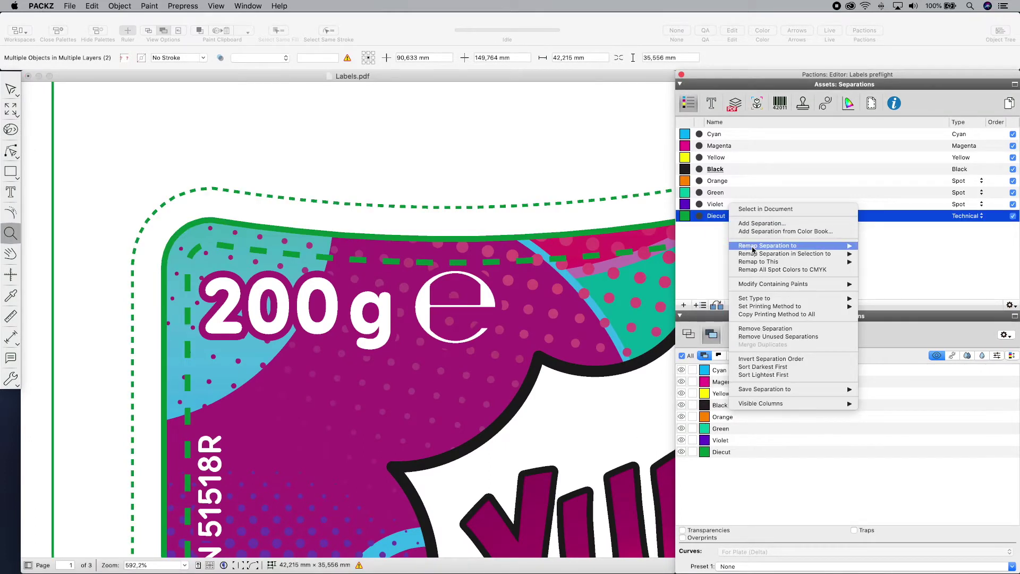
pyautogui.moveTo(805, 284)
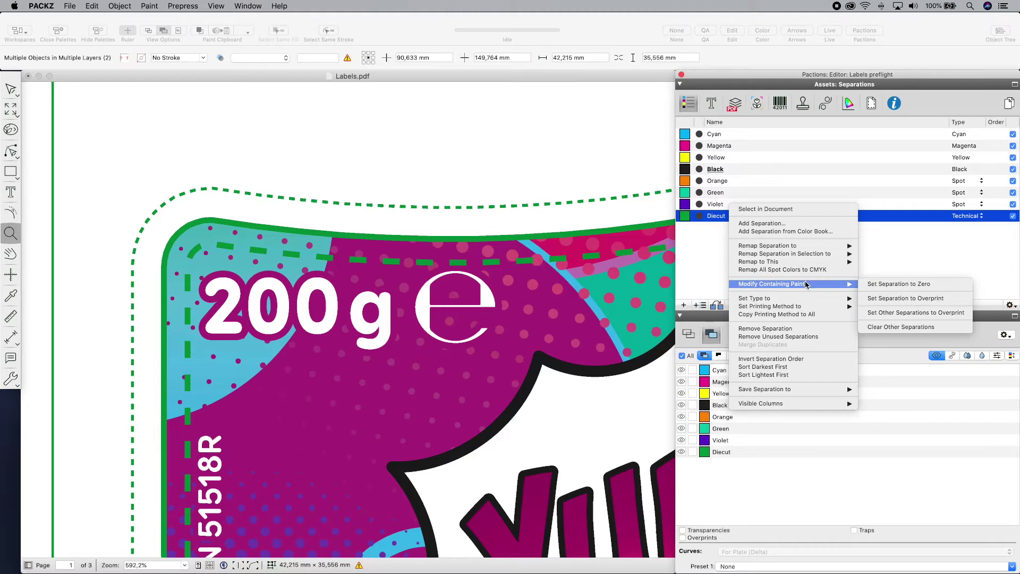
pyautogui.click(899, 298)
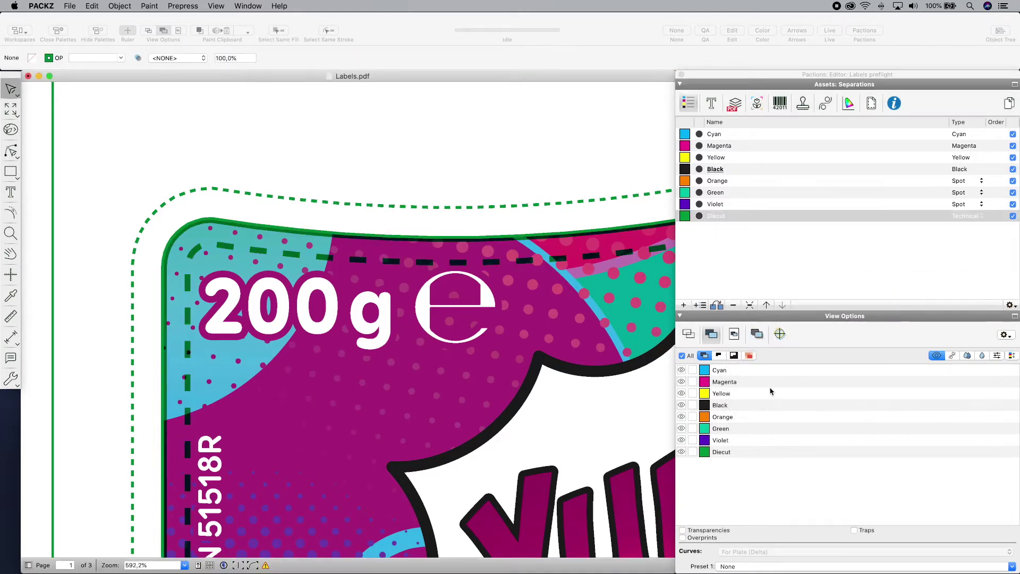
pyautogui.click(682, 451)
pyautogui.click(682, 452)
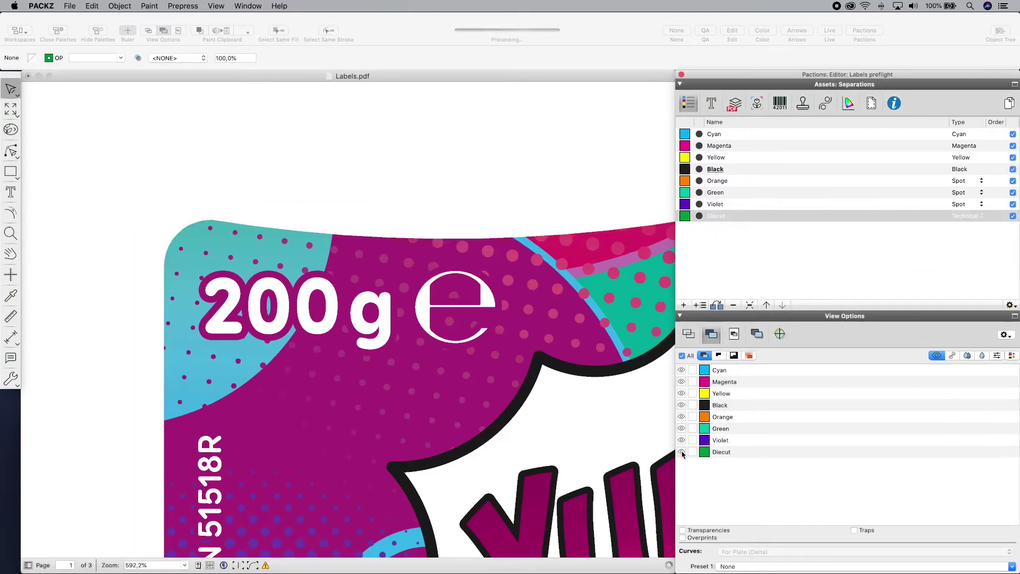
pyautogui.press('super+0')
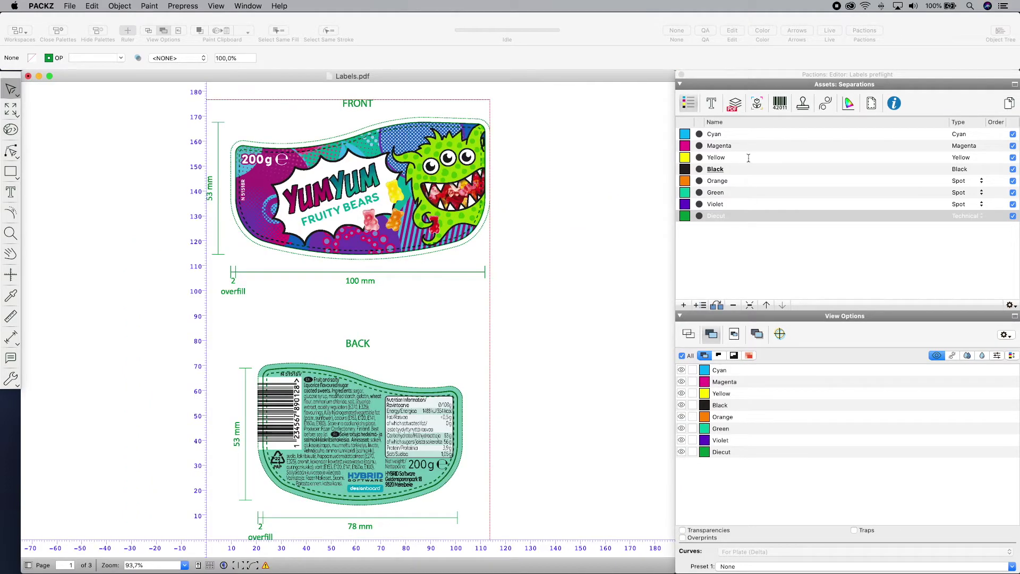
# Review the document's fonts and change the last value in the back label's nutrition table to 1,15 g.
pyautogui.click(718, 106)
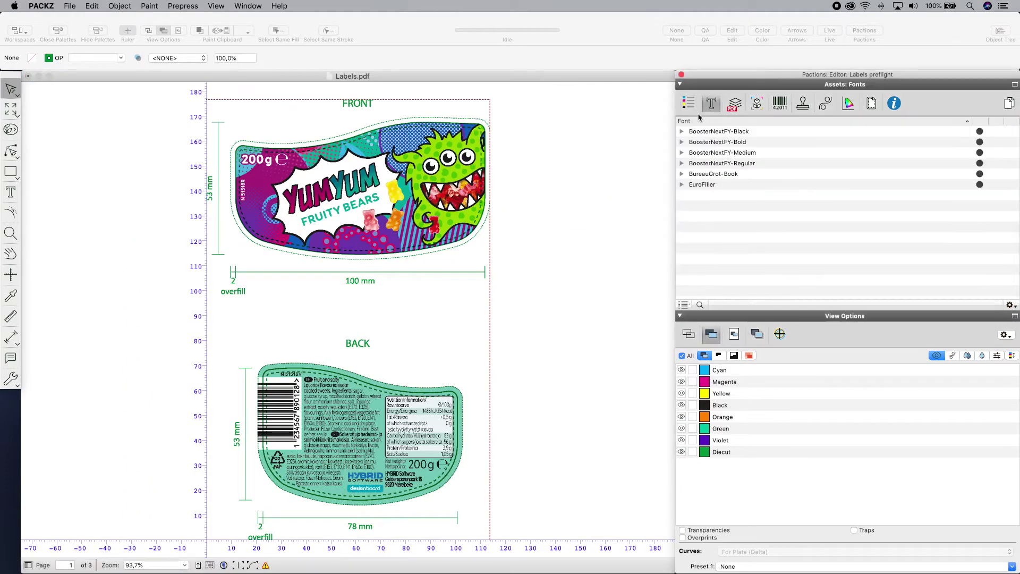
pyautogui.click(10, 233)
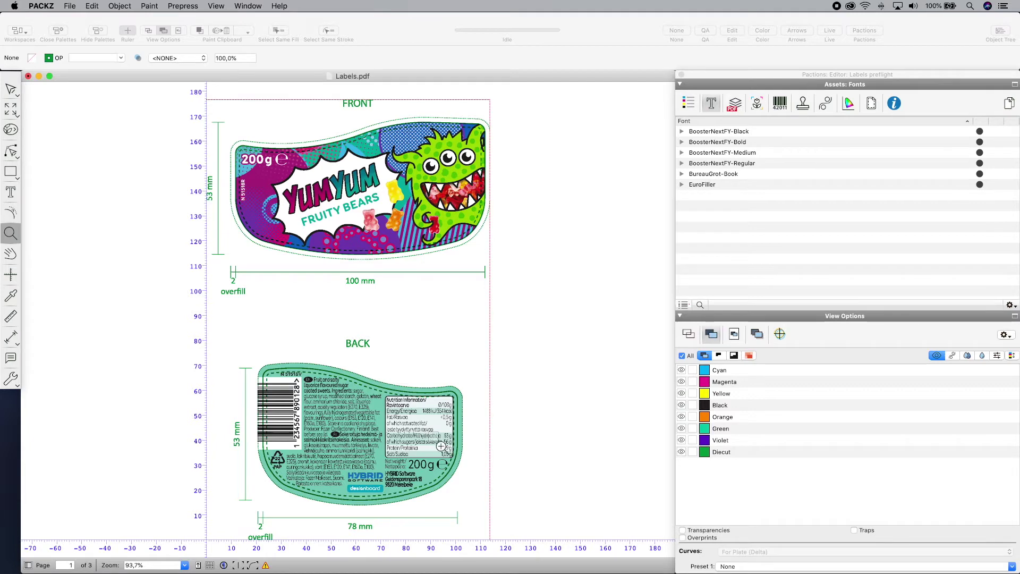
pyautogui.moveTo(427, 431); pyautogui.dragTo(467, 477)
pyautogui.click(19, 197)
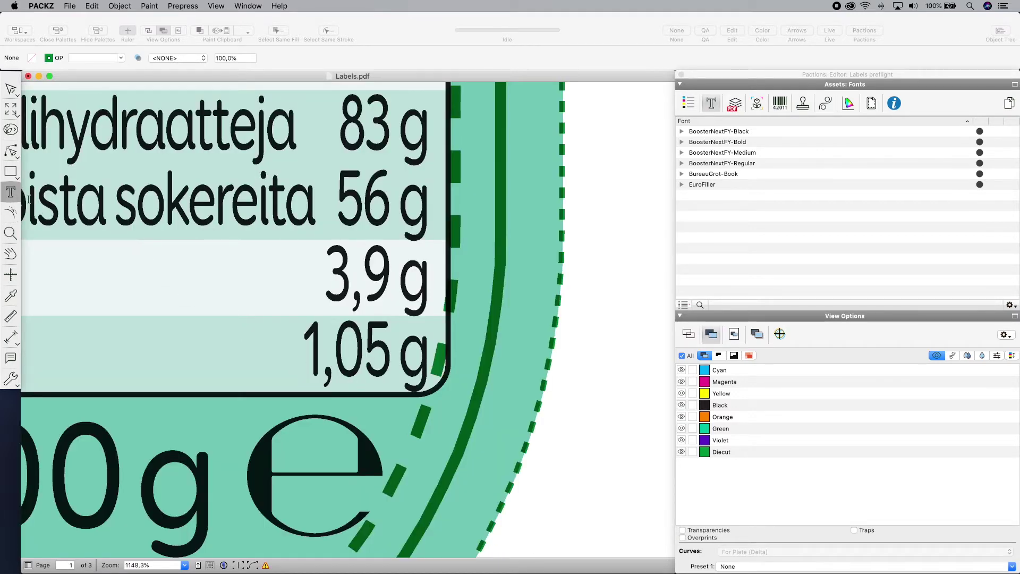
pyautogui.click(368, 352)
pyautogui.press('BackSpace')
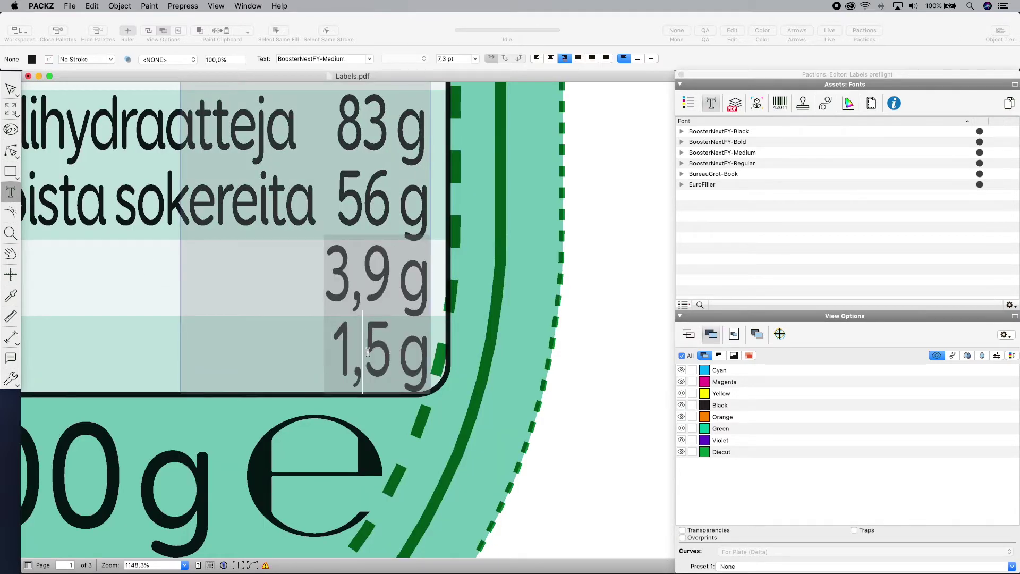
pyautogui.write('1')
pyautogui.press('super+0')
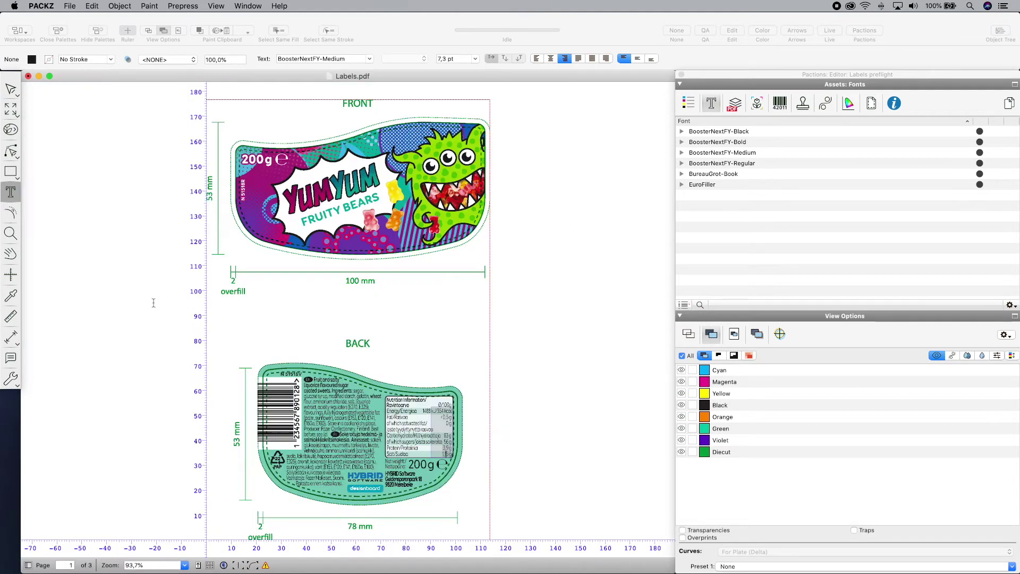
# Convert the outlined company address block on the back label to live text with Character Recognition.
pyautogui.click(11, 235)
pyautogui.moveTo(378, 459); pyautogui.dragTo(436, 502)
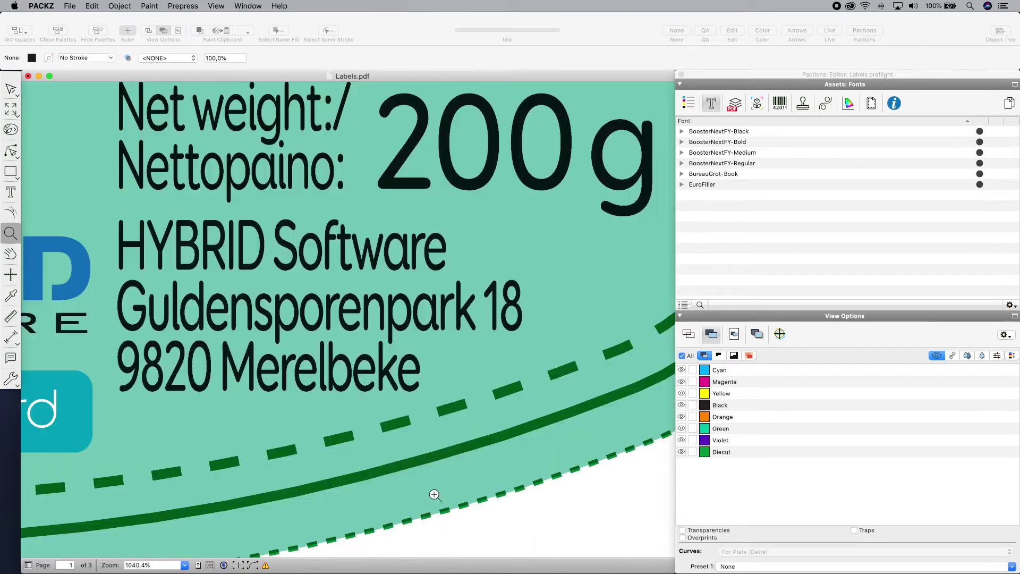
pyautogui.click(11, 98)
pyautogui.click(188, 246)
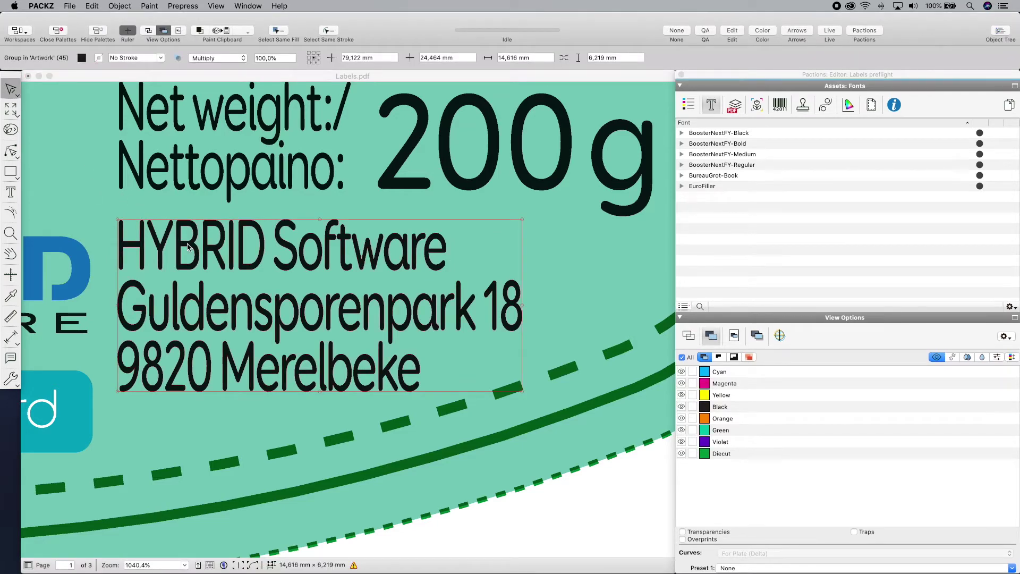
pyautogui.click(120, 6)
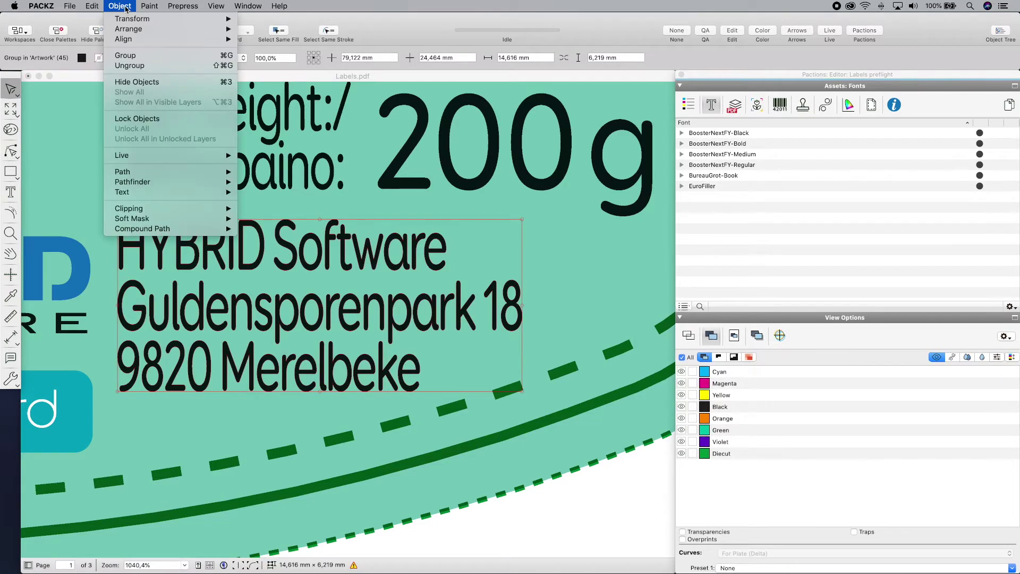
pyautogui.moveTo(203, 197)
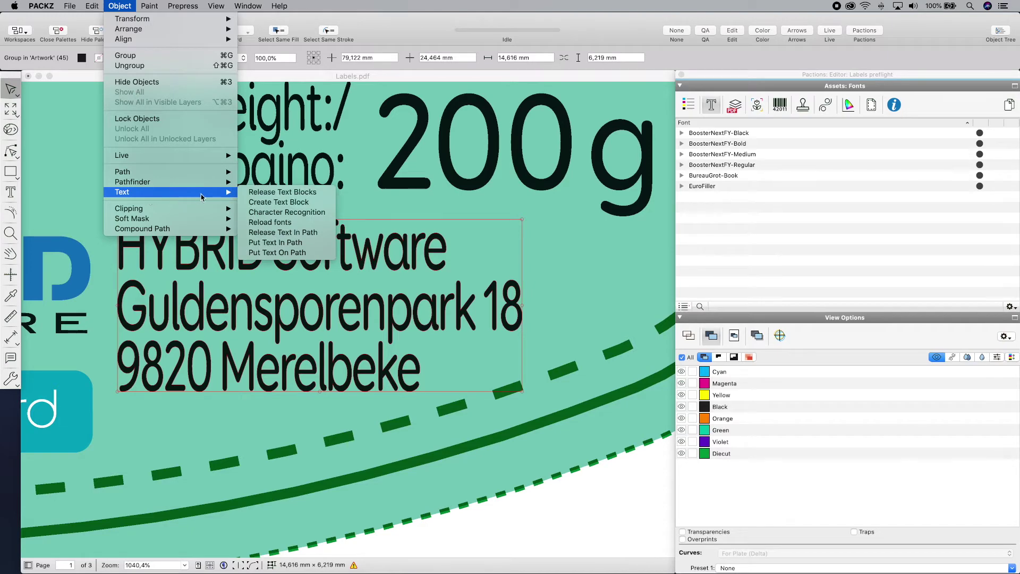
pyautogui.click(258, 212)
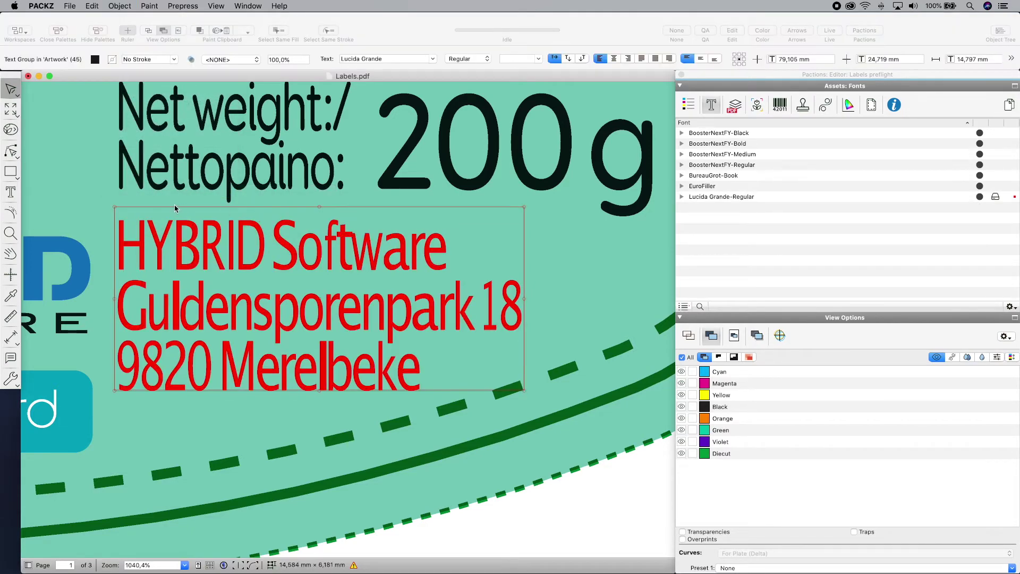
# Replace the last line of the recognized address text with the new postal code and city.
pyautogui.click(11, 192)
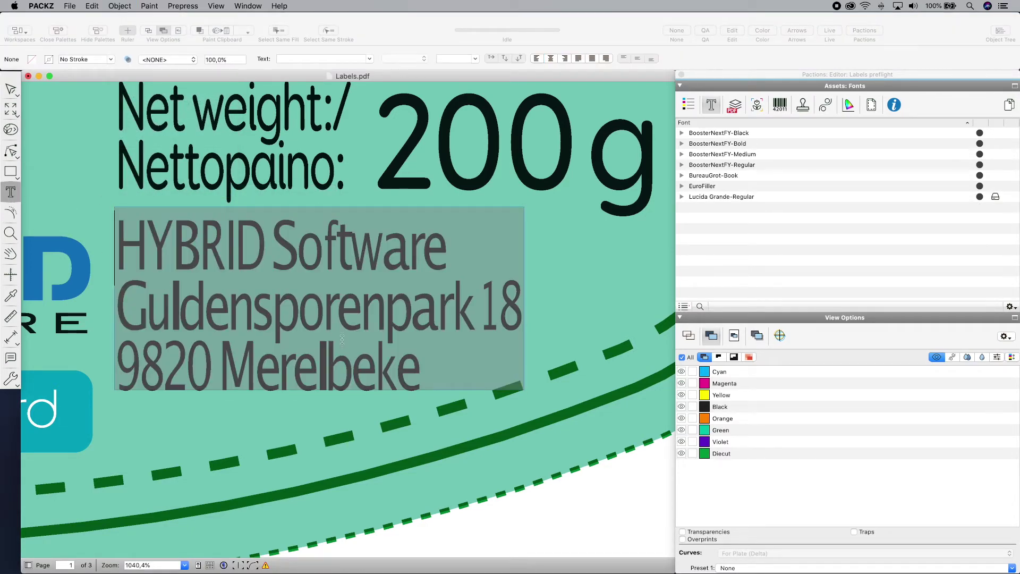
pyautogui.moveTo(421, 362); pyautogui.dragTo(124, 349)
pyautogui.write('9000 GENT')
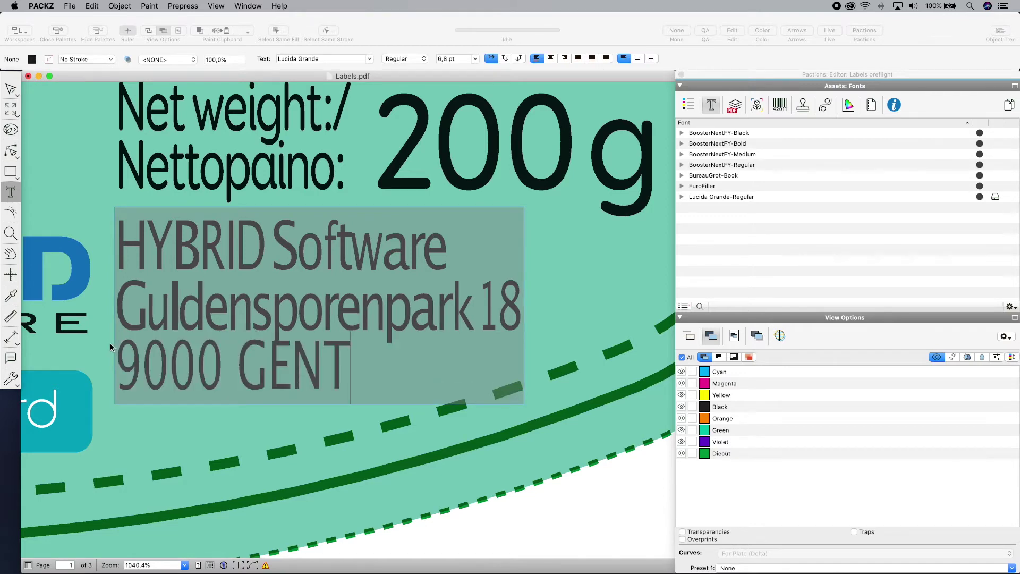
pyautogui.press('super+0')
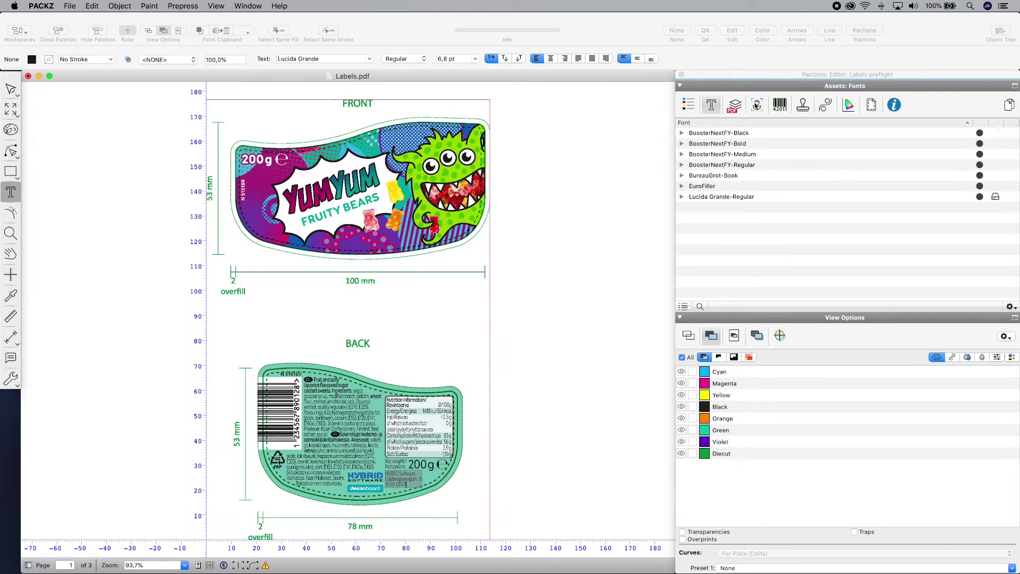
# Edit Image 1 in Photoshop by adding the first Basics gradient as a fill layer and changing the layer's blend mode.
pyautogui.click(758, 105)
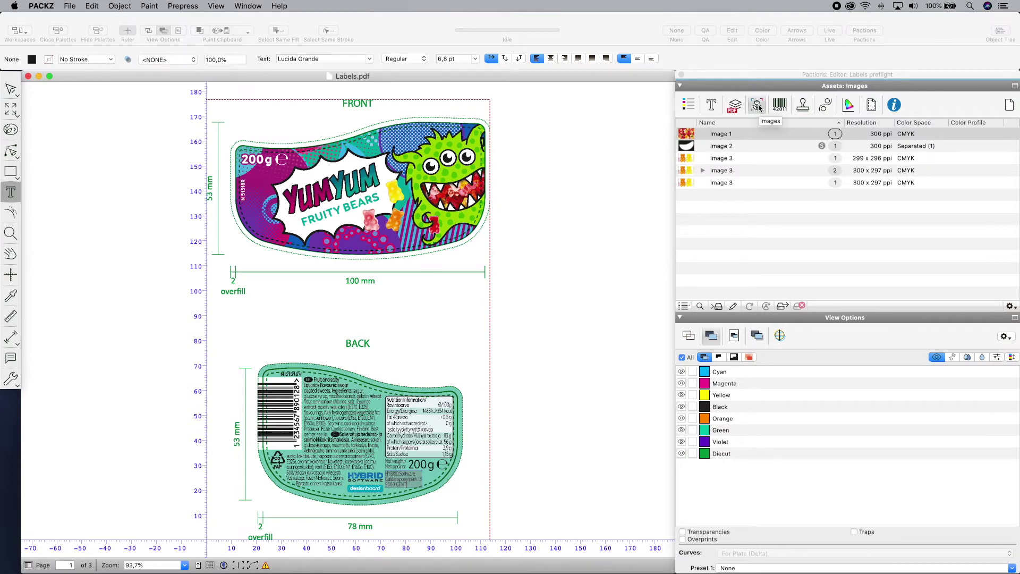
pyautogui.click(758, 135)
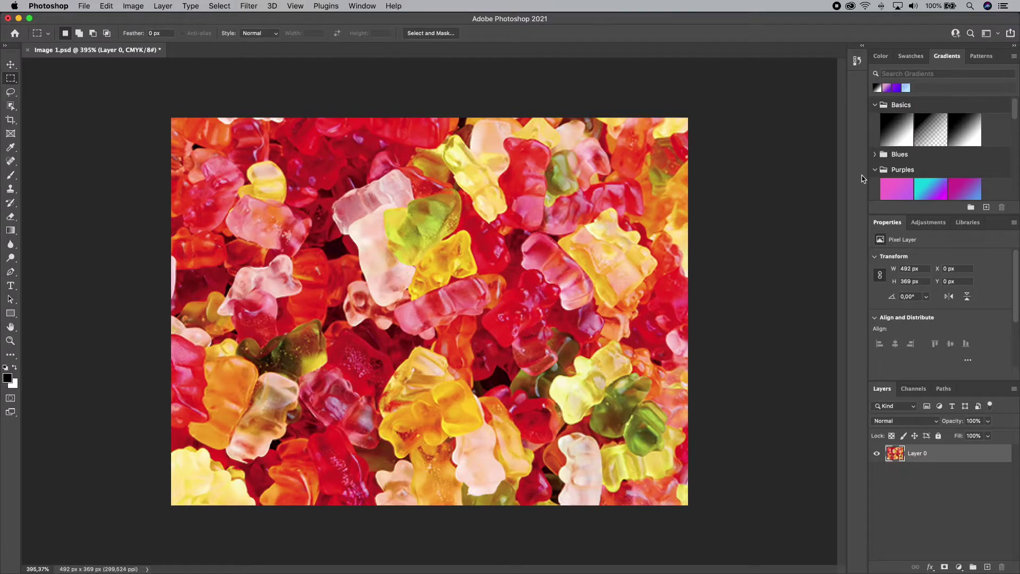
pyautogui.click(899, 124)
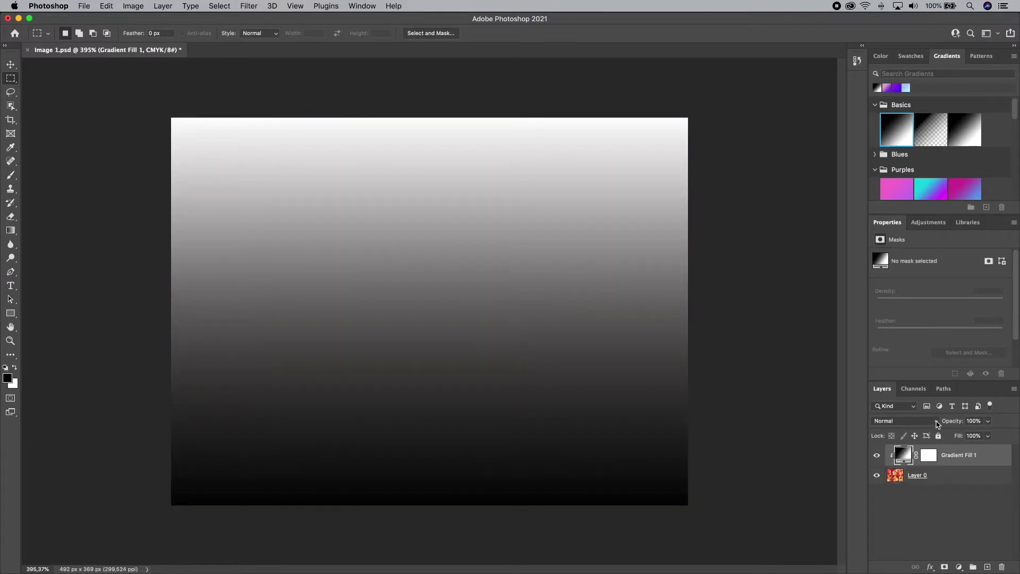
pyautogui.click(938, 424)
pyautogui.click(920, 500)
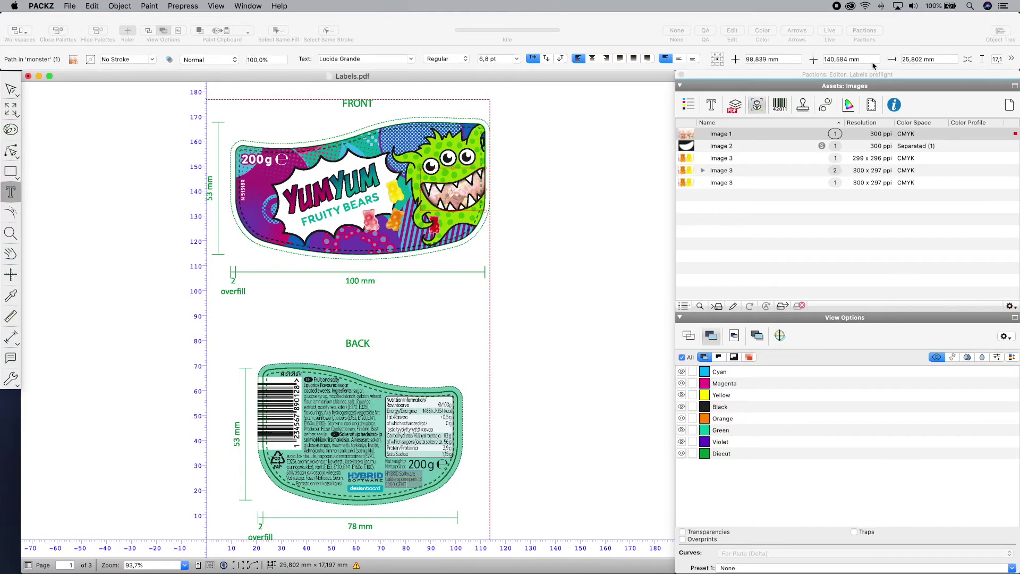
# Enable execution on all pages for the Labels autobleed Paction, with the front label's upper edge in close view.
pyautogui.click(865, 33)
pyautogui.click(11, 232)
pyautogui.moveTo(283, 128); pyautogui.dragTo(404, 162)
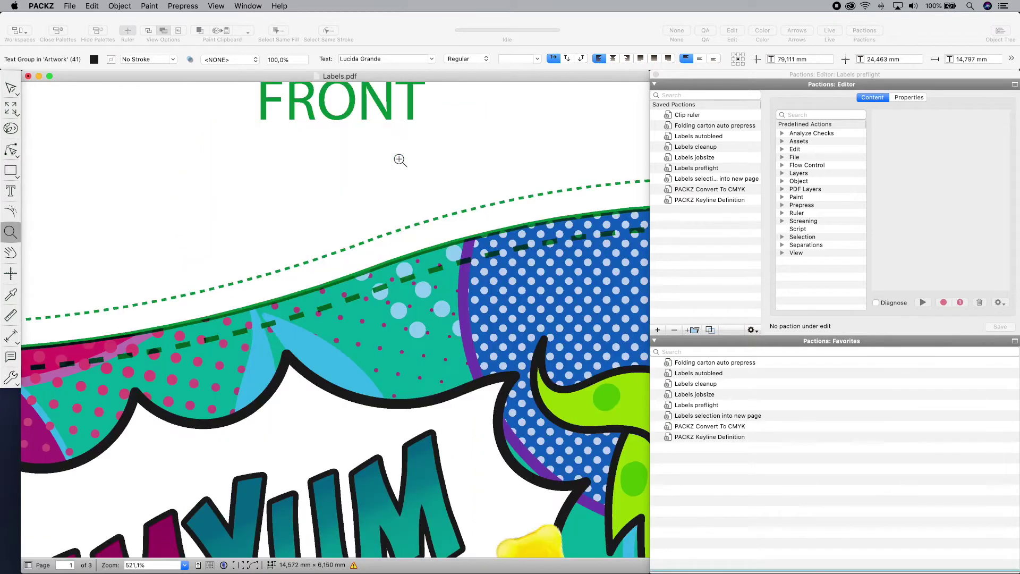
pyautogui.click(693, 137)
pyautogui.click(909, 98)
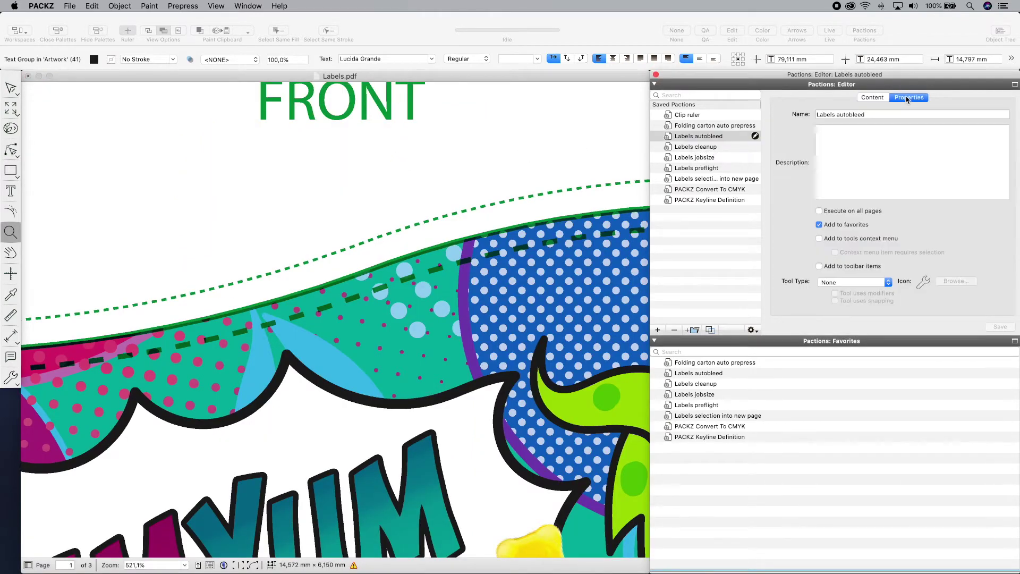
pyautogui.click(820, 212)
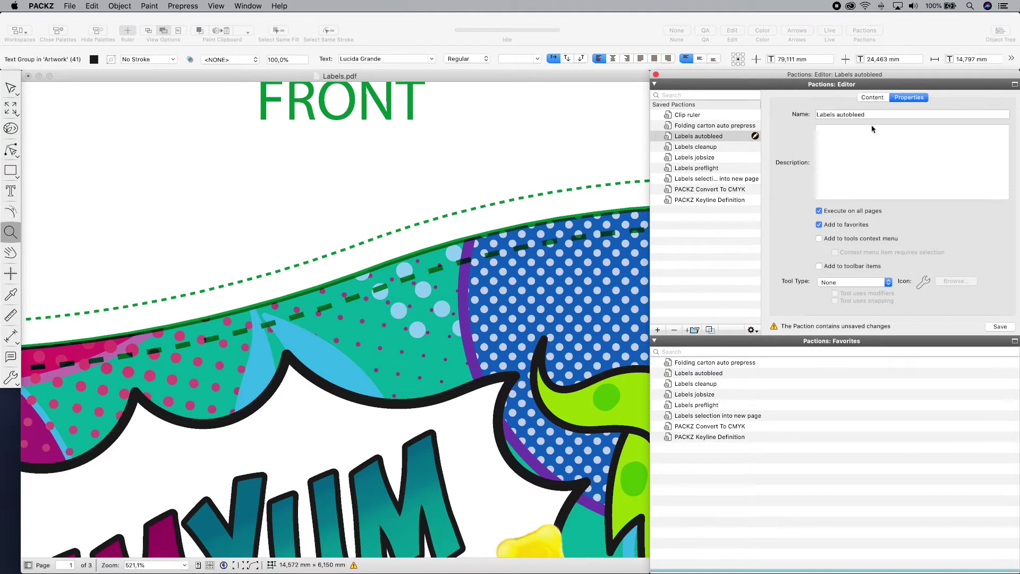
# Run the Labels autobleed Paction with a bleed distance of 2.
pyautogui.click(873, 99)
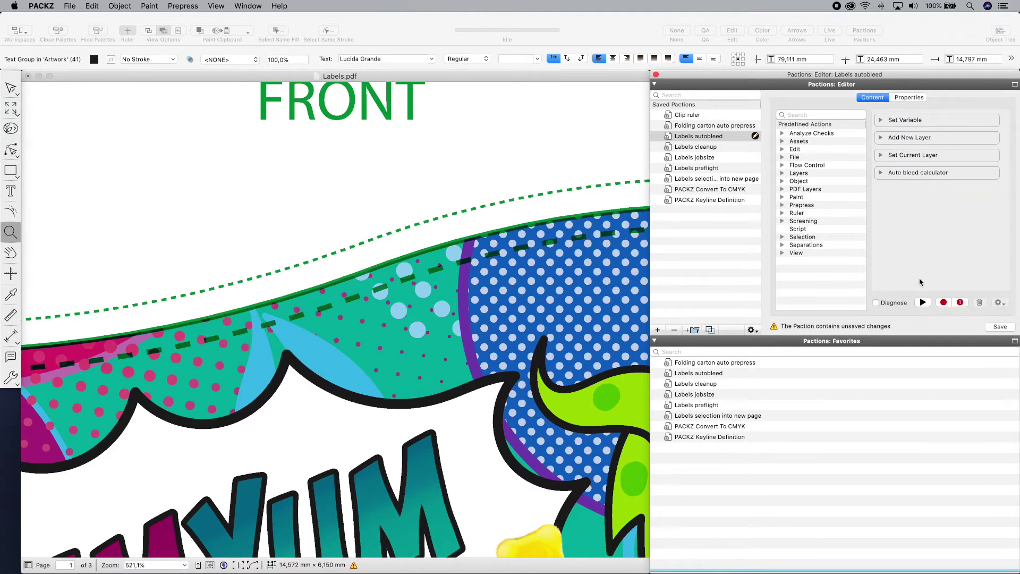
pyautogui.click(922, 302)
pyautogui.write('2')
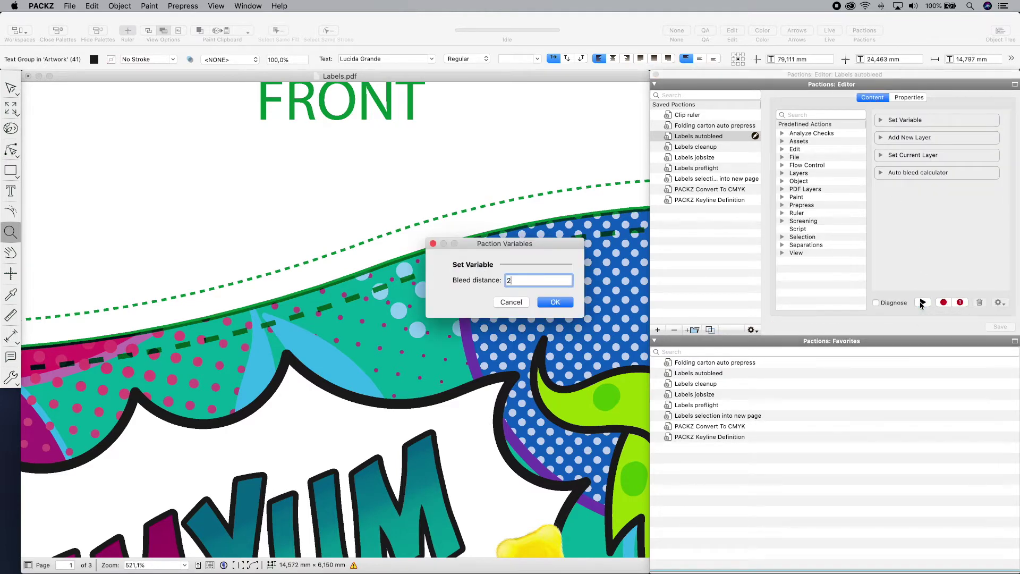
pyautogui.press('Return')
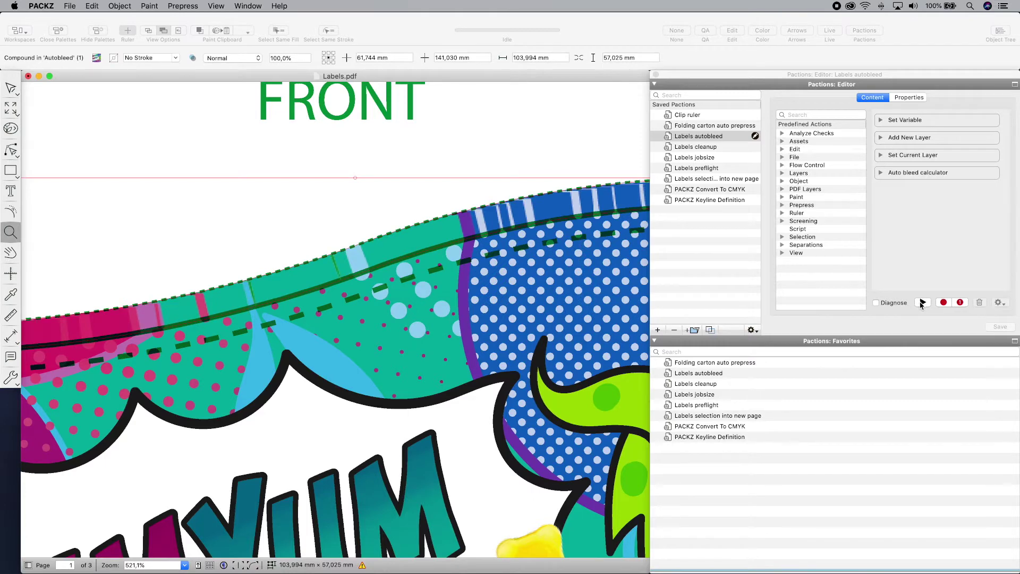
pyautogui.click(923, 302)
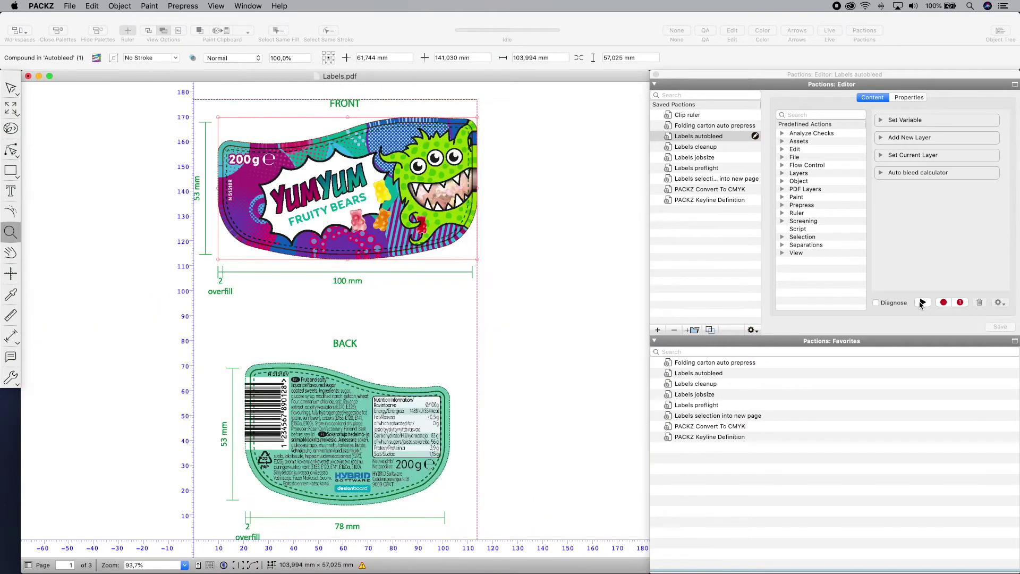
# Check the autobleed on pages 2 and 3, and extract page 1 as a separate document.
pyautogui.click(29, 565)
pyautogui.click(69, 273)
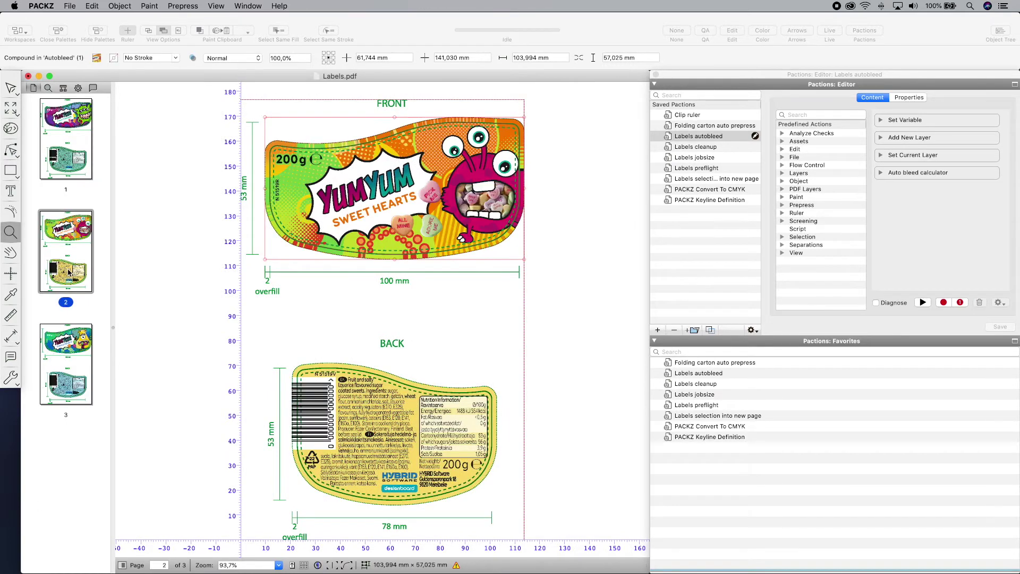
pyautogui.click(70, 351)
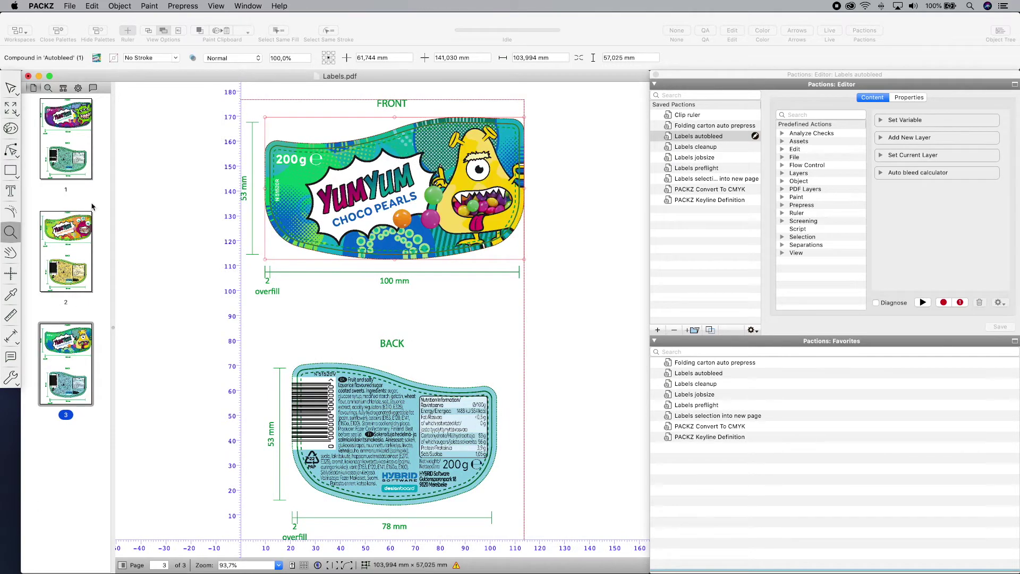
pyautogui.click(81, 154)
pyautogui.rightClick(81, 154)
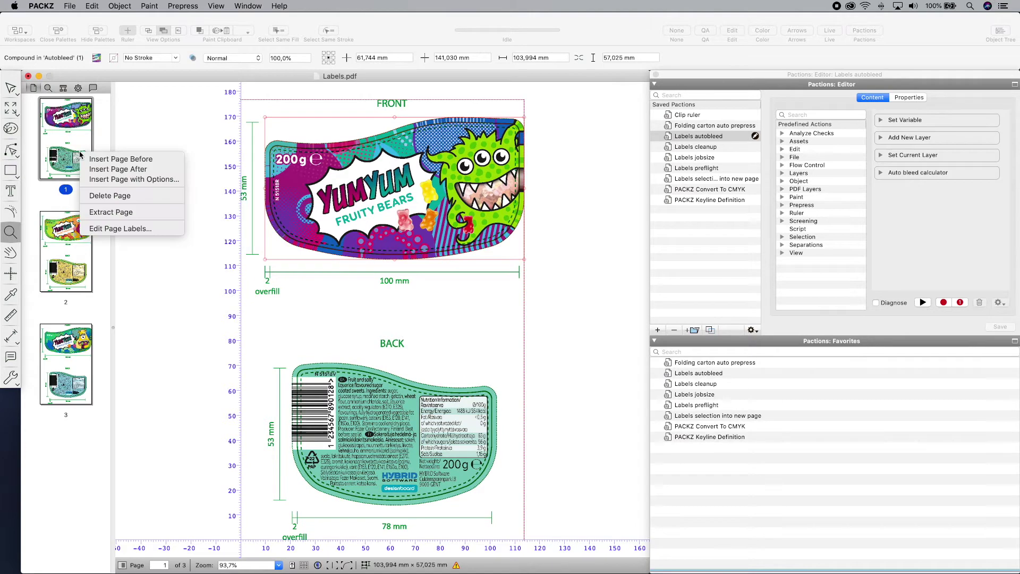
pyautogui.click(101, 212)
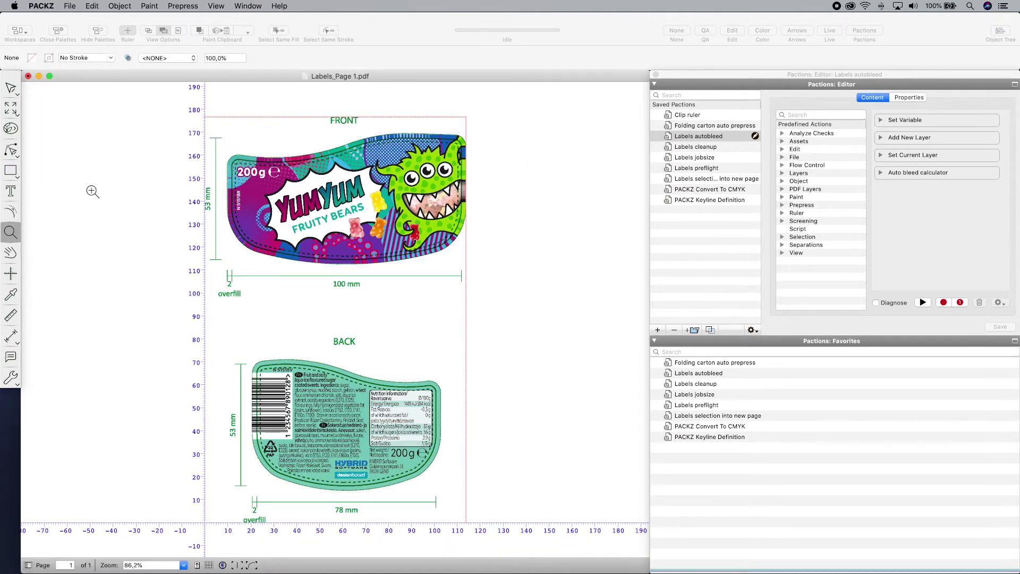
# Display the extracted page's separations and hide all layers except images candy, monster and logo.
pyautogui.click(703, 33)
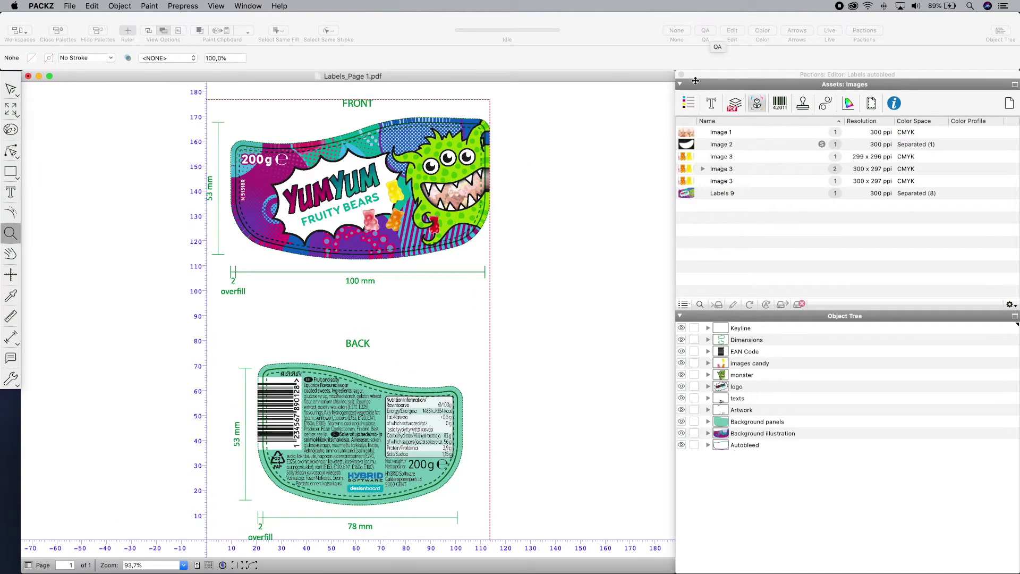
pyautogui.click(688, 104)
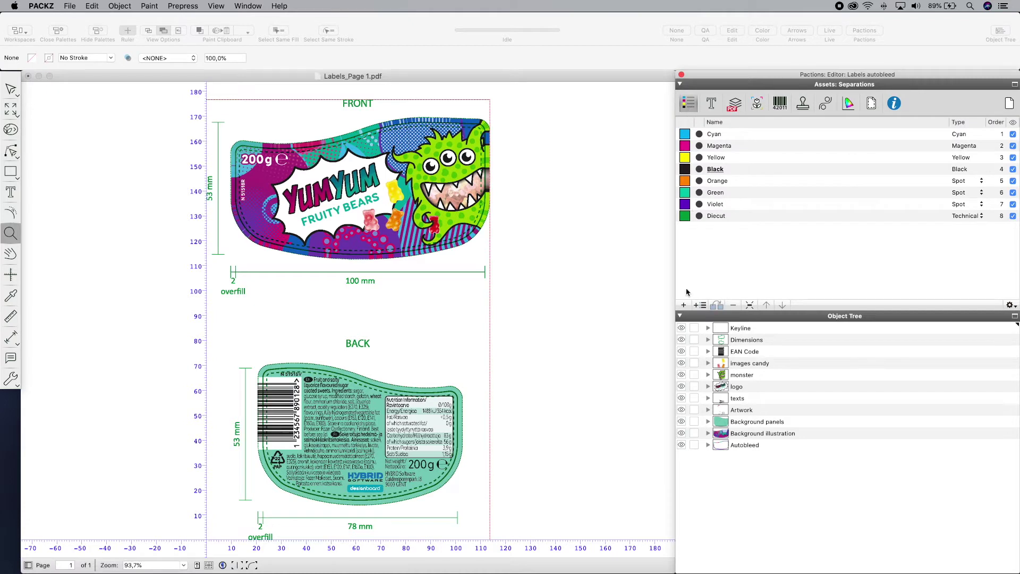
pyautogui.moveTo(682, 328); pyautogui.dragTo(683, 448)
pyautogui.moveTo(685, 365); pyautogui.dragTo(683, 388)
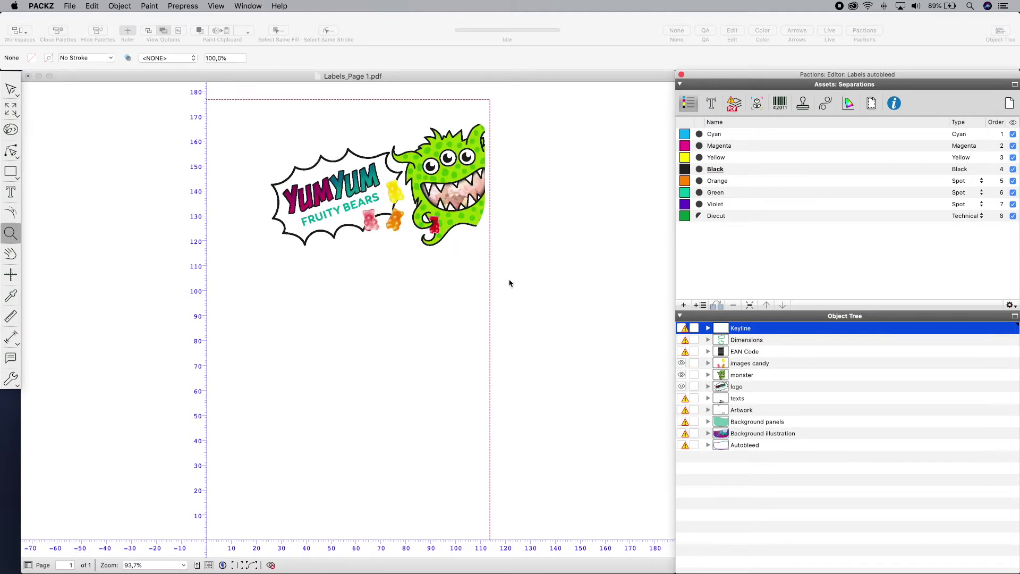
# Add a White Underprint of the visible artwork in a Varnish separation, with a 0,05 mm distance and white image pixels ignored.
pyautogui.click(177, 6)
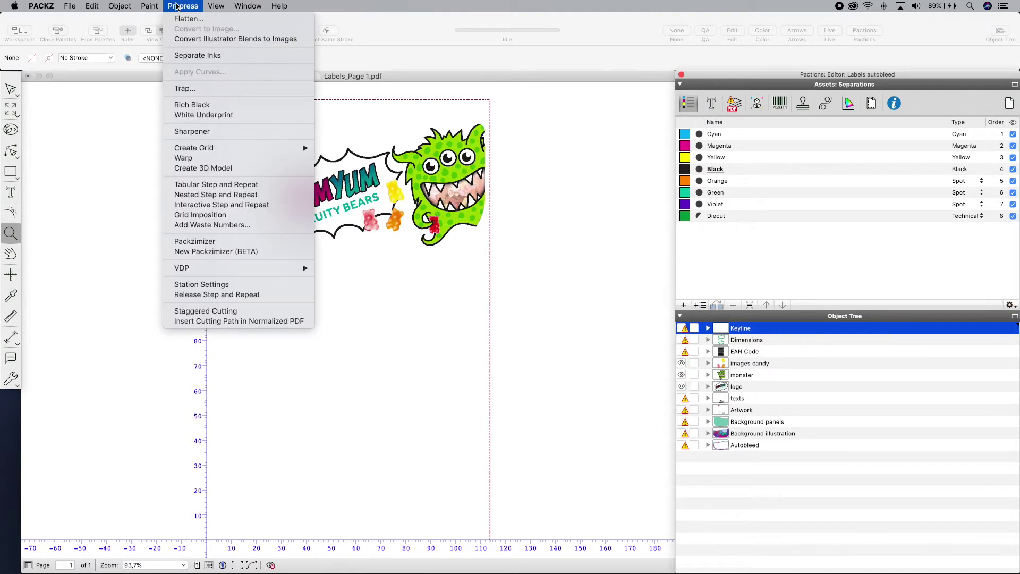
pyautogui.click(204, 115)
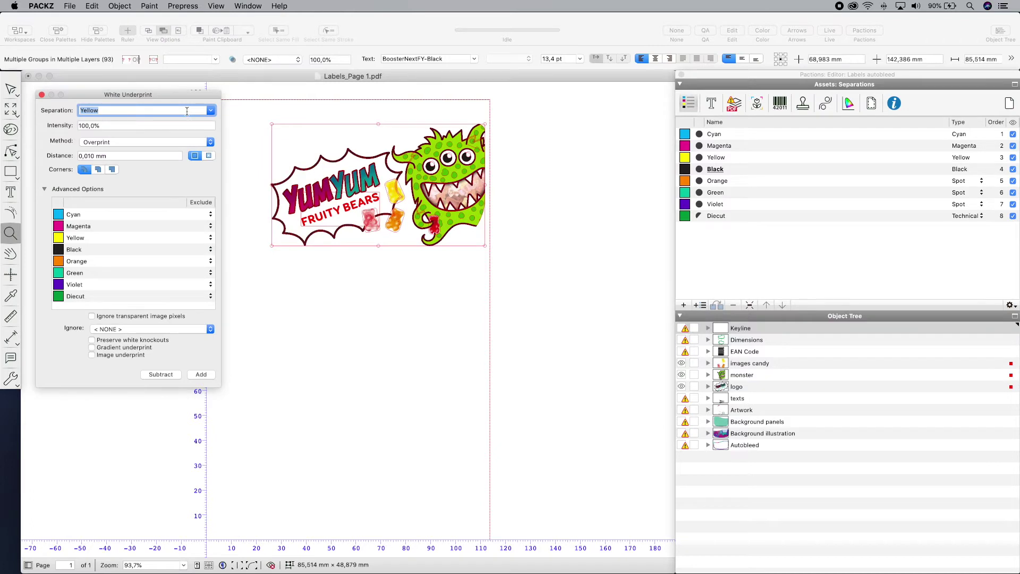
pyautogui.write('Varnish')
pyautogui.click(158, 154)
pyautogui.tripleClick(158, 155)
pyautogui.write('0,05')
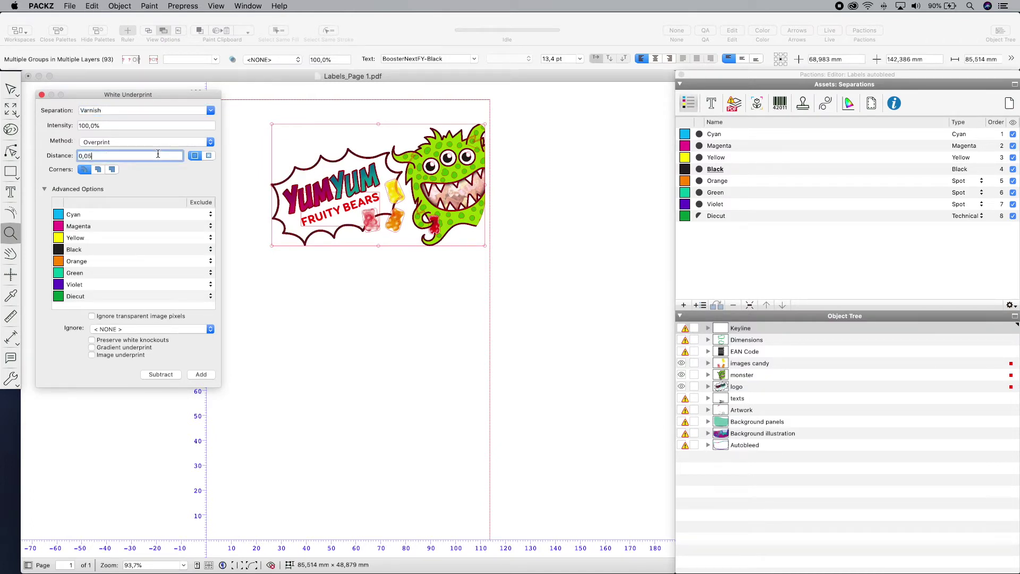
pyautogui.click(210, 331)
pyautogui.click(200, 339)
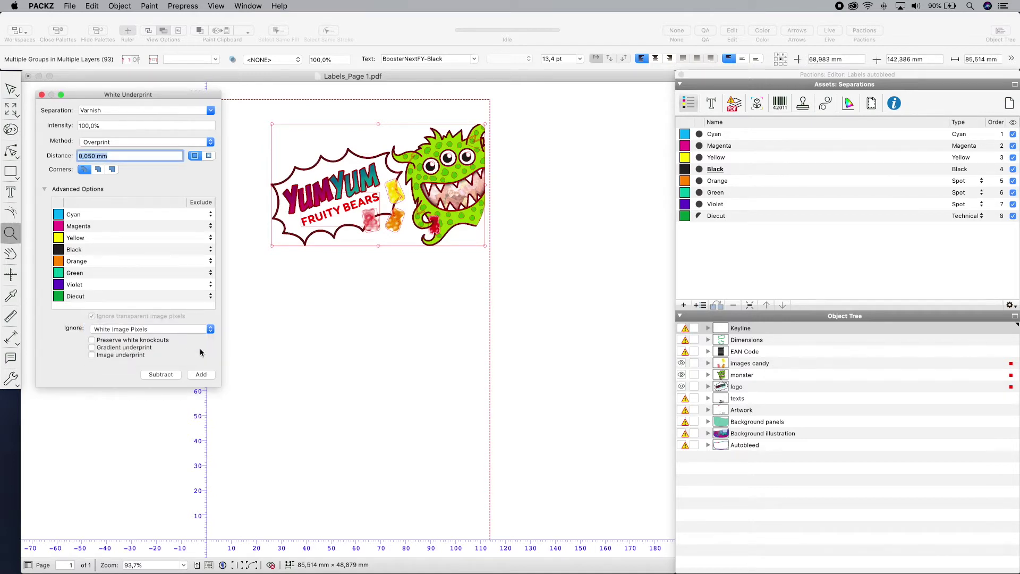
pyautogui.click(202, 374)
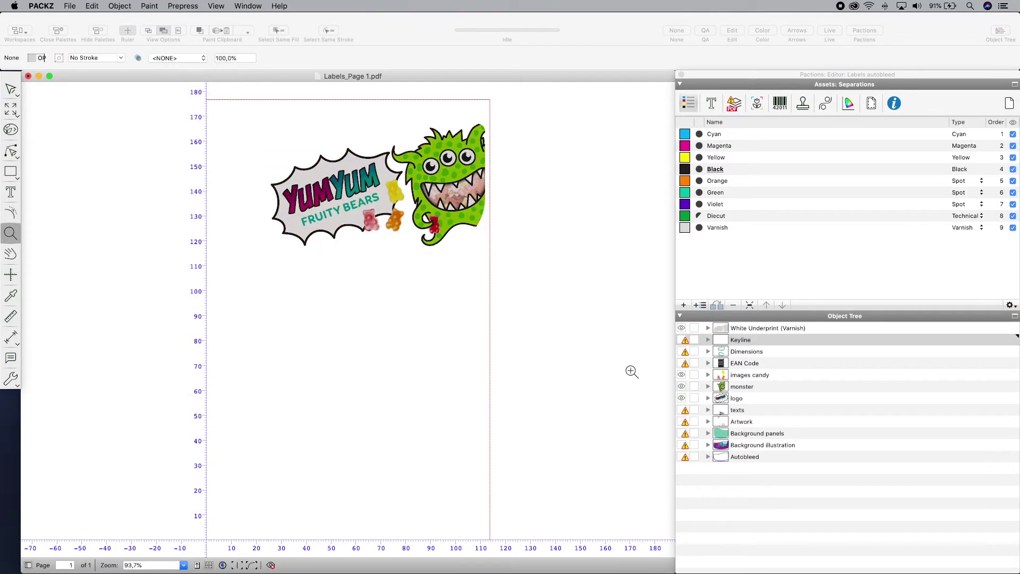
# Isolate the White Underprint (Varnish) layer to inspect its shape, and make all layers visible again.
pyautogui.moveTo(684, 374); pyautogui.dragTo(684, 399)
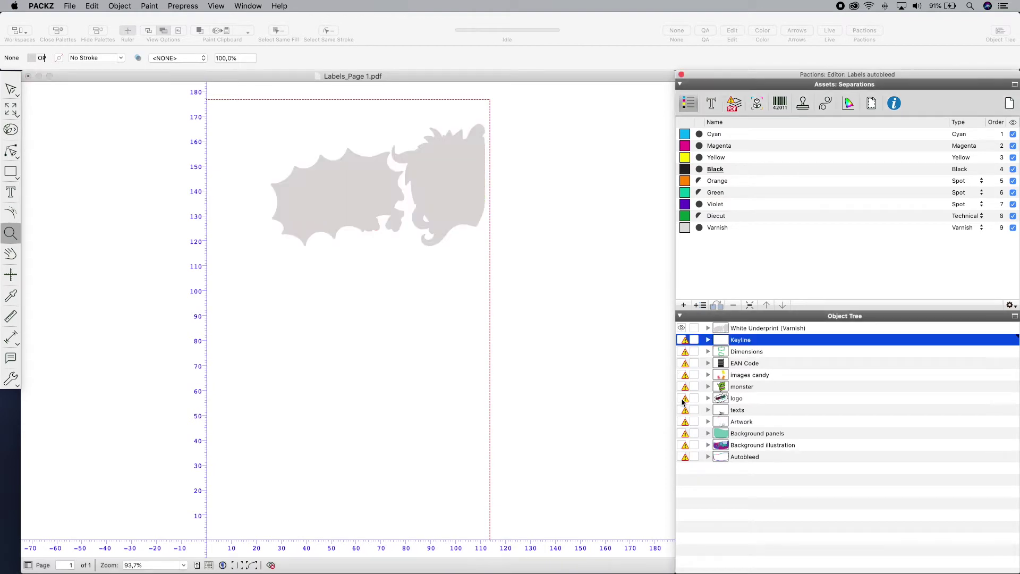
pyautogui.moveTo(684, 328); pyautogui.dragTo(683, 456)
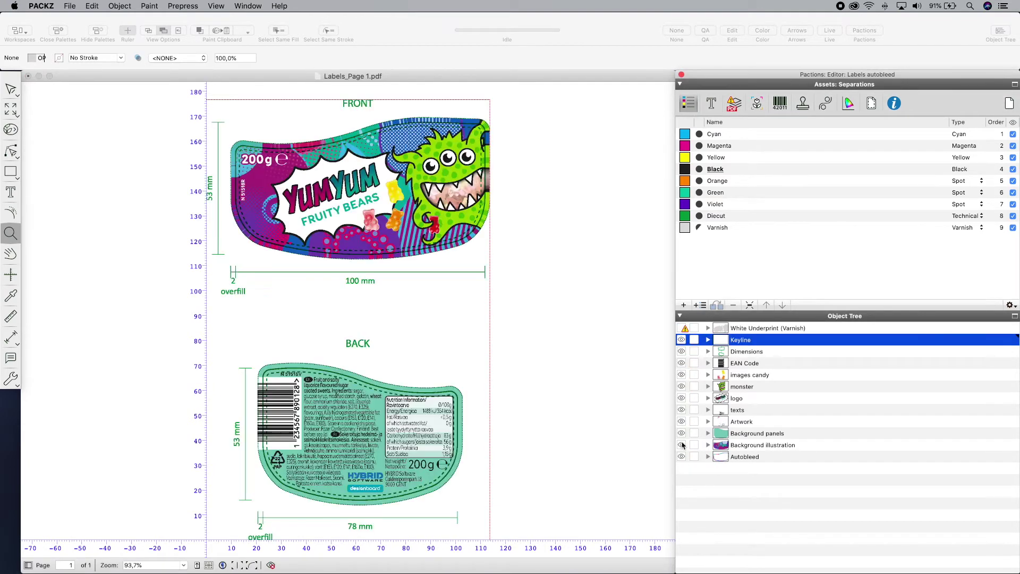
pyautogui.click(682, 328)
pyautogui.click(275, 103)
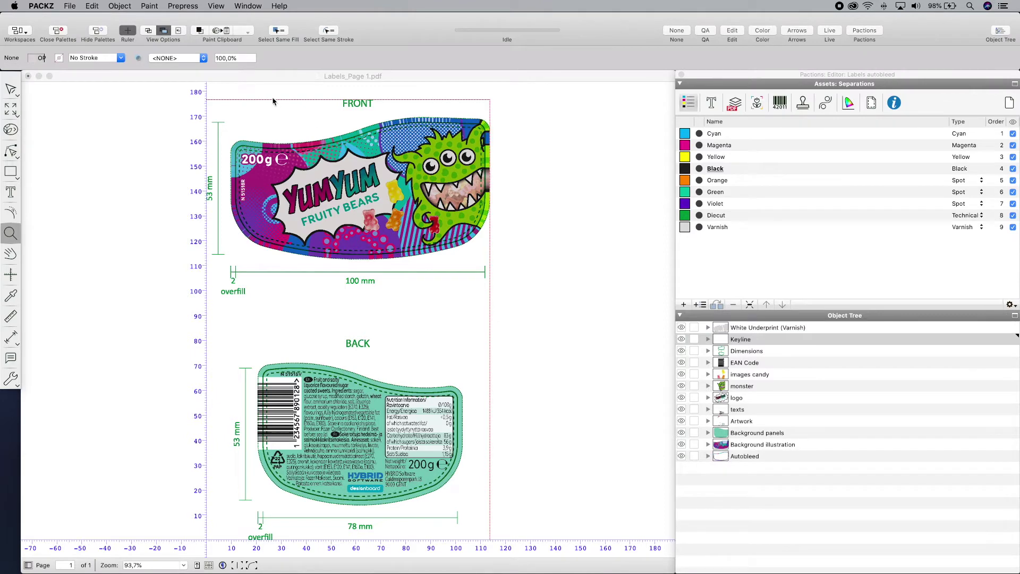
# Trap the document using the 1002_pz_label preset.
pyautogui.click(184, 6)
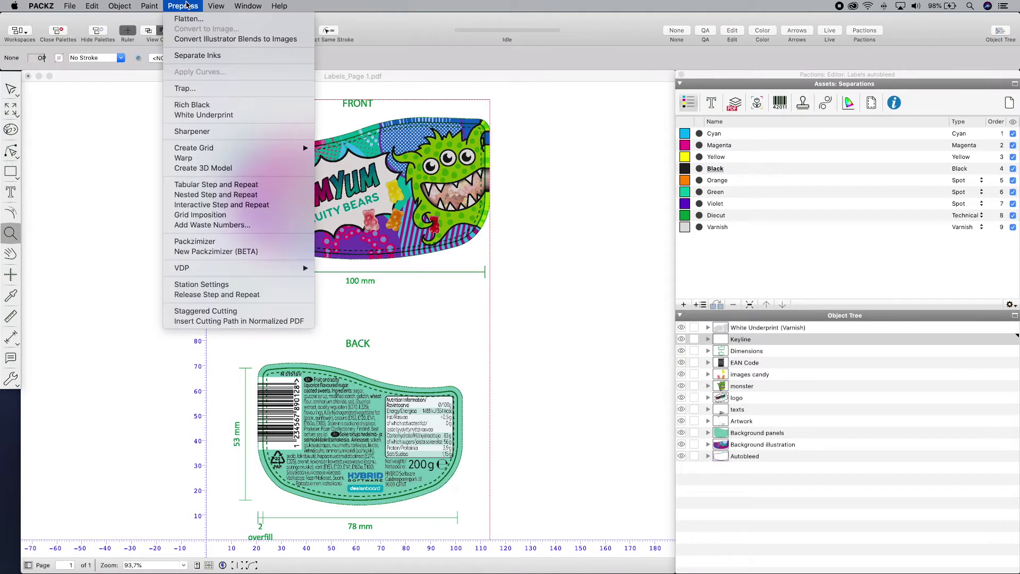
pyautogui.click(185, 88)
pyautogui.click(191, 110)
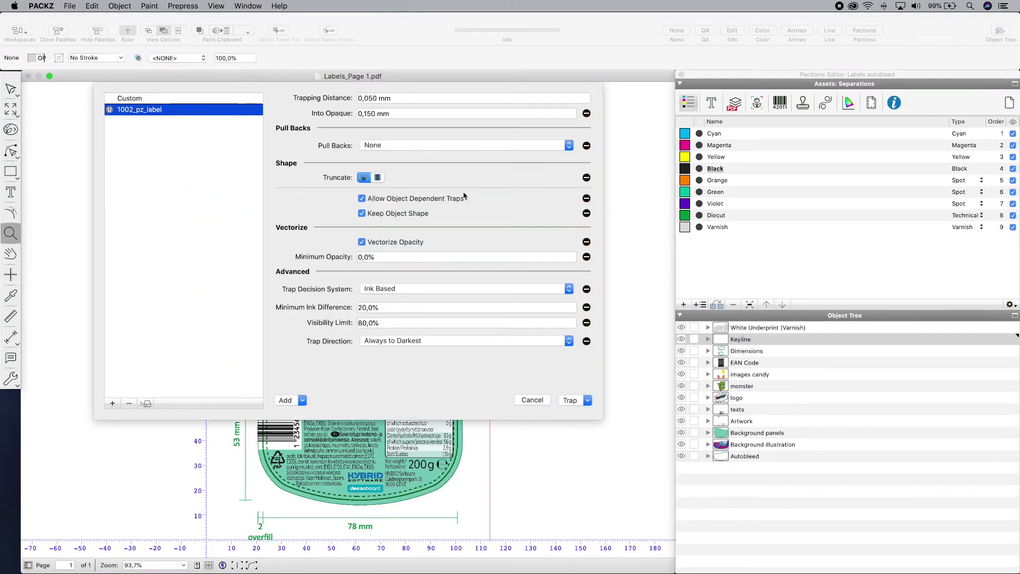
pyautogui.click(570, 401)
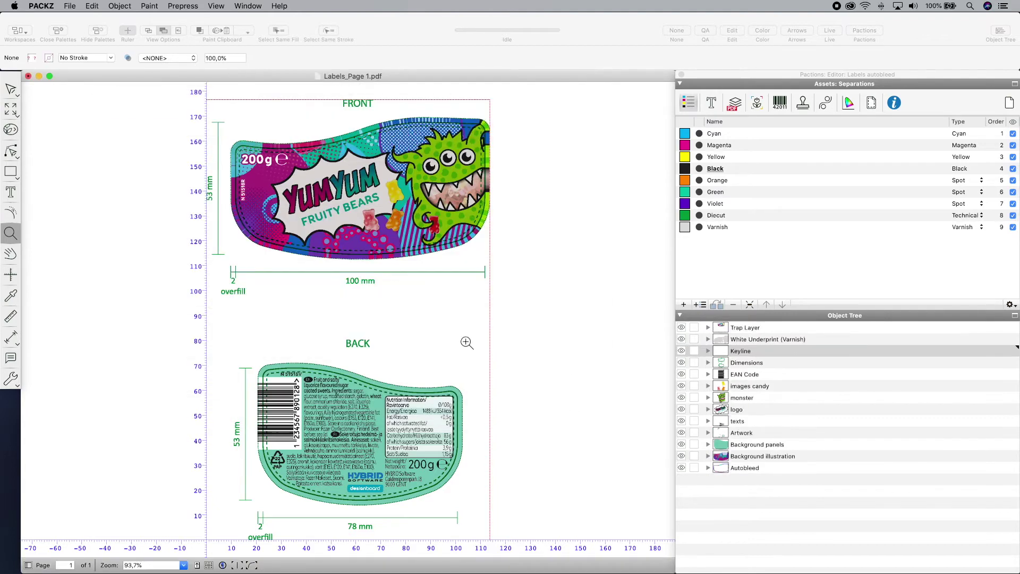
# Inspect the Trap Layer on its own around the gummy bears, and restore the visibility of all layers.
pyautogui.moveTo(357, 181); pyautogui.dragTo(444, 249)
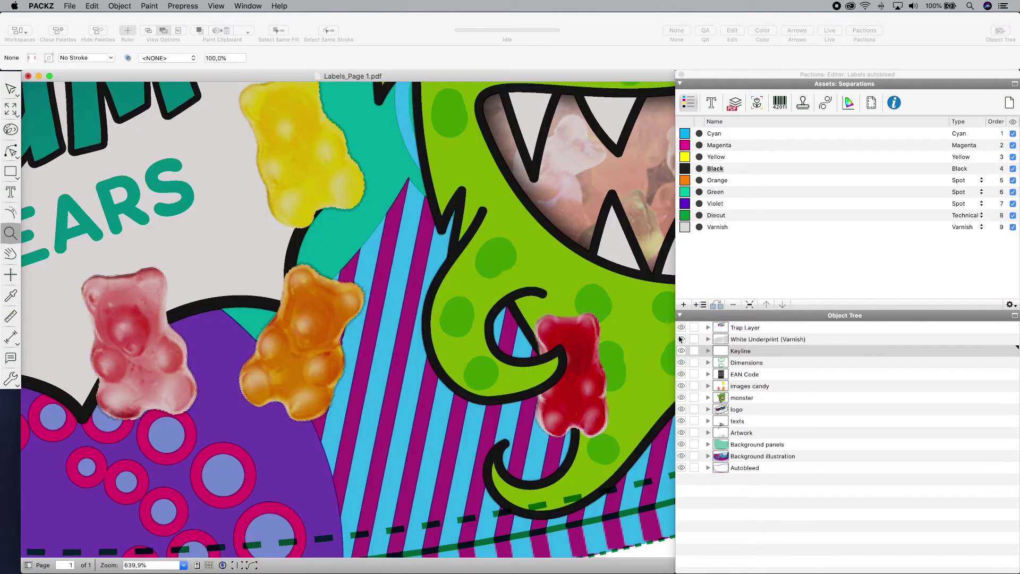
pyautogui.click(681, 371)
pyautogui.moveTo(681, 371); pyautogui.dragTo(682, 474)
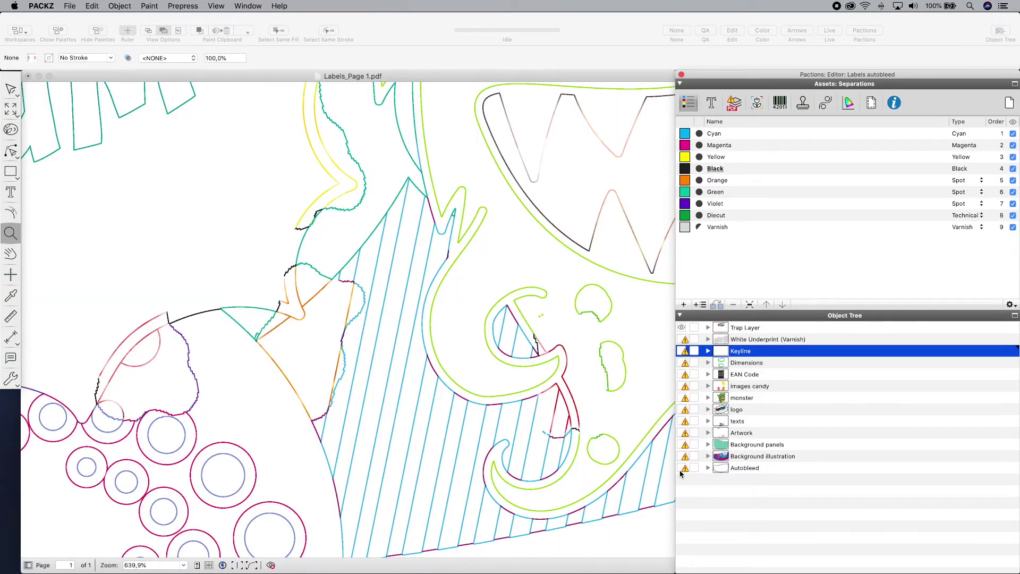
pyautogui.moveTo(681, 474); pyautogui.dragTo(684, 330)
pyautogui.press('super+0')
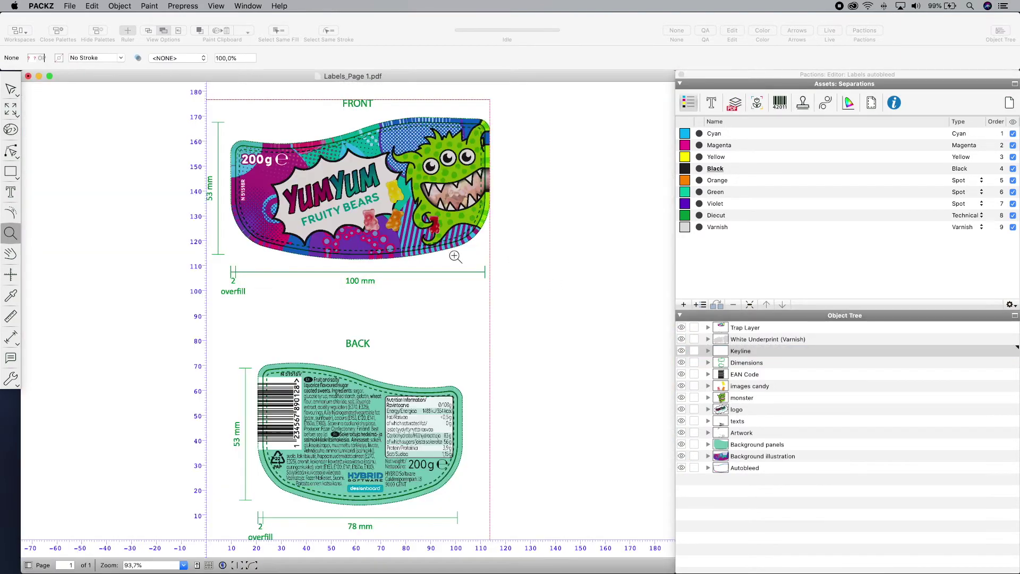
# Select all similar traps between the white 200g lettering and its magenta outline, and make them run from white into magenta.
pyautogui.moveTo(240, 146); pyautogui.dragTo(272, 166)
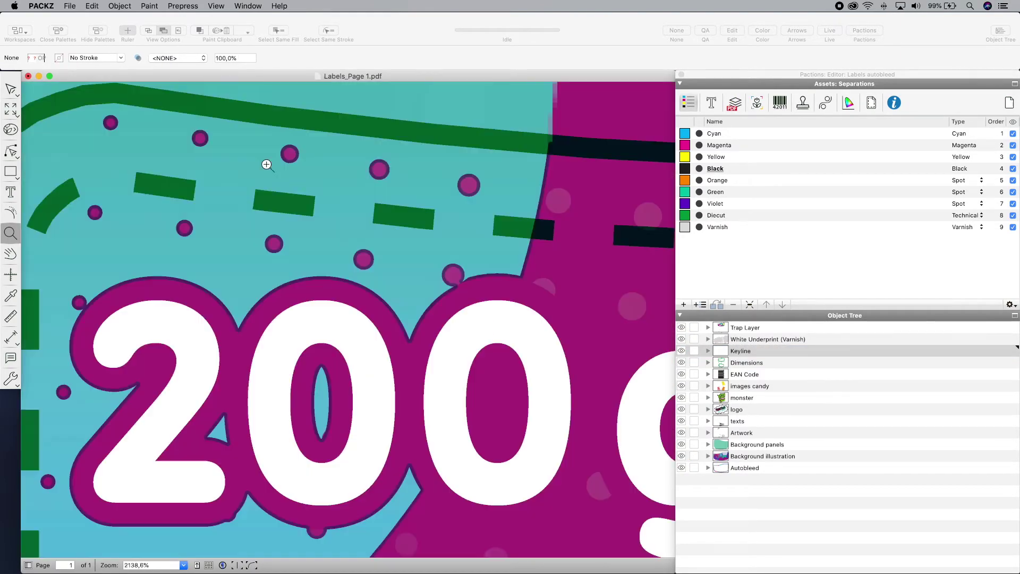
pyautogui.click(12, 212)
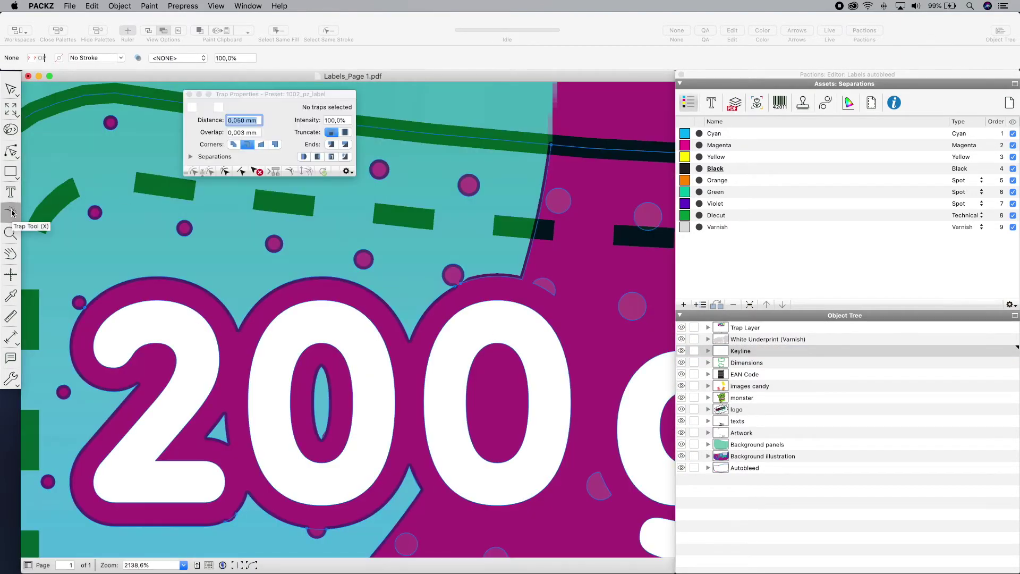
pyautogui.click(142, 301)
pyautogui.click(187, 173)
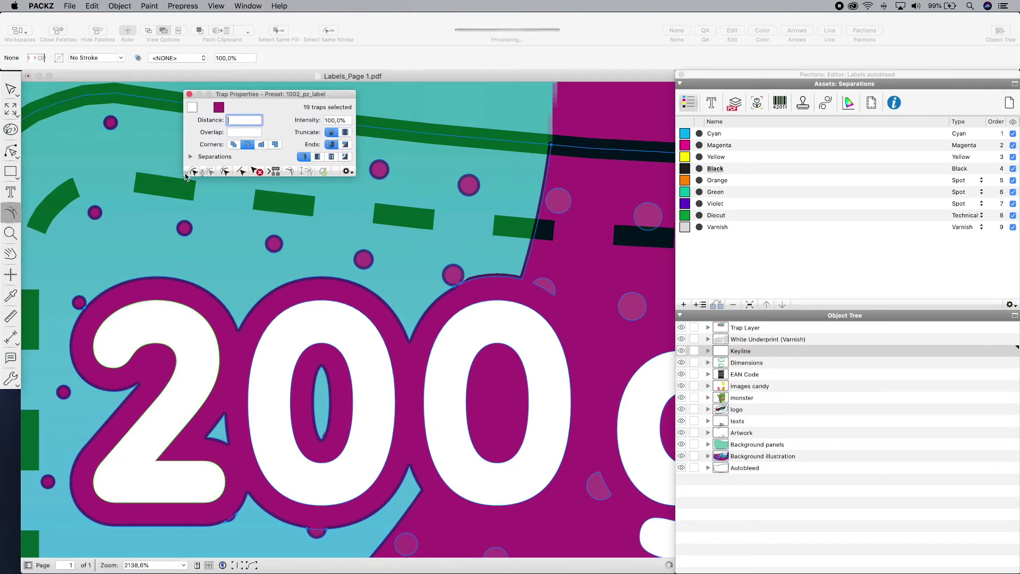
pyautogui.click(318, 157)
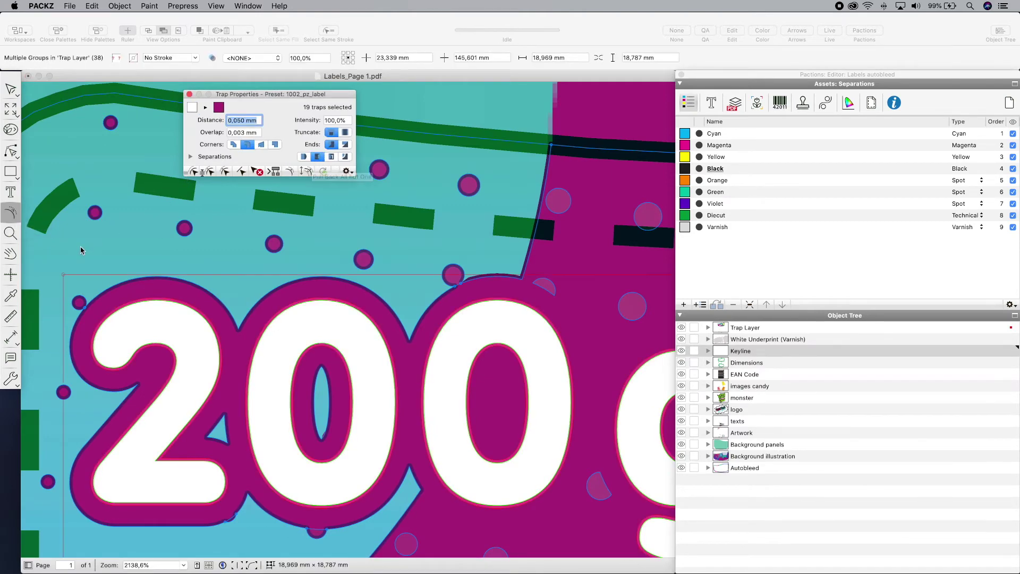
pyautogui.click(11, 296)
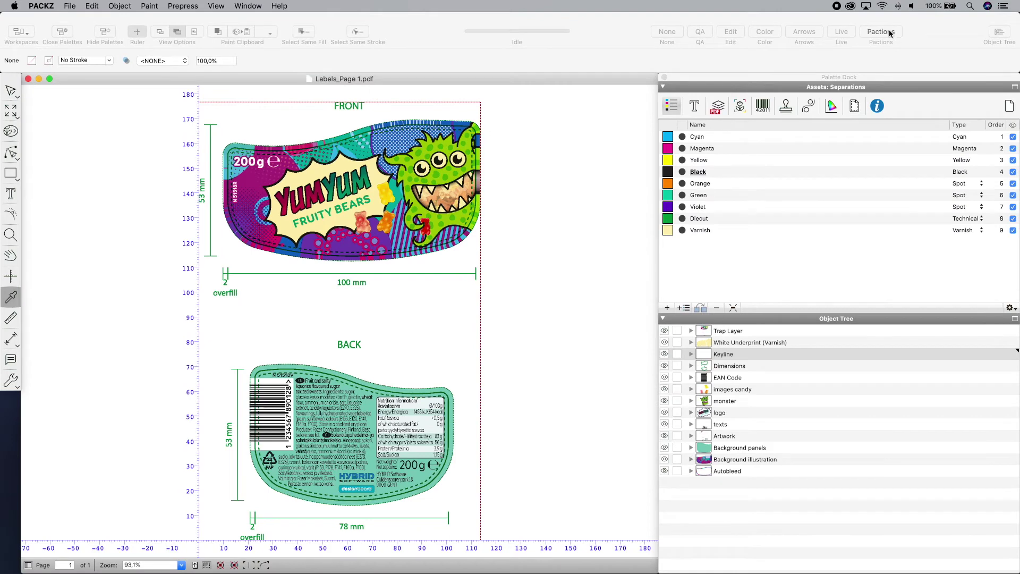
# Send the back label and the front label artwork to separate new pages using the Move to next page Paction.
pyautogui.click(881, 33)
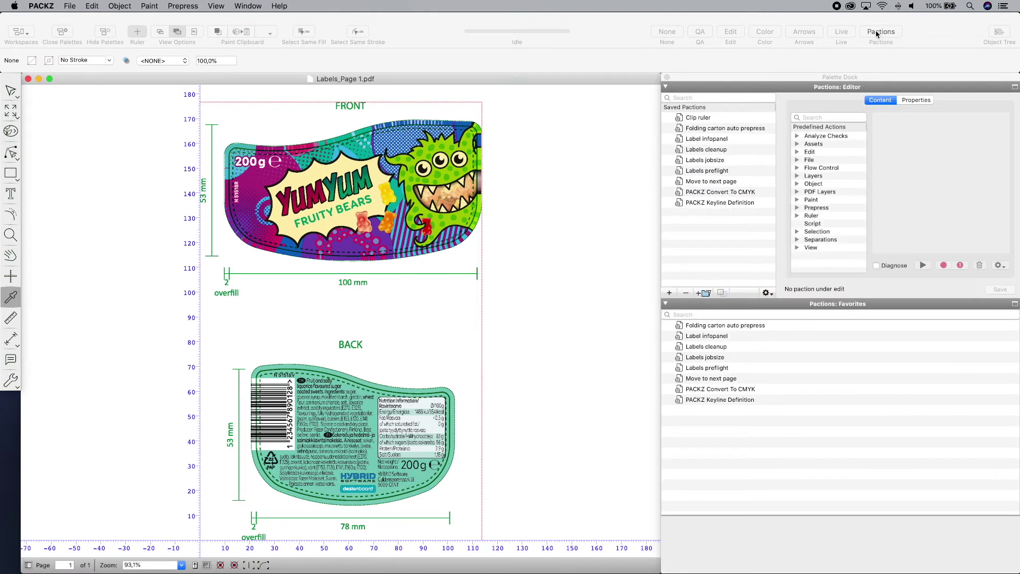
pyautogui.click(708, 183)
pyautogui.click(11, 381)
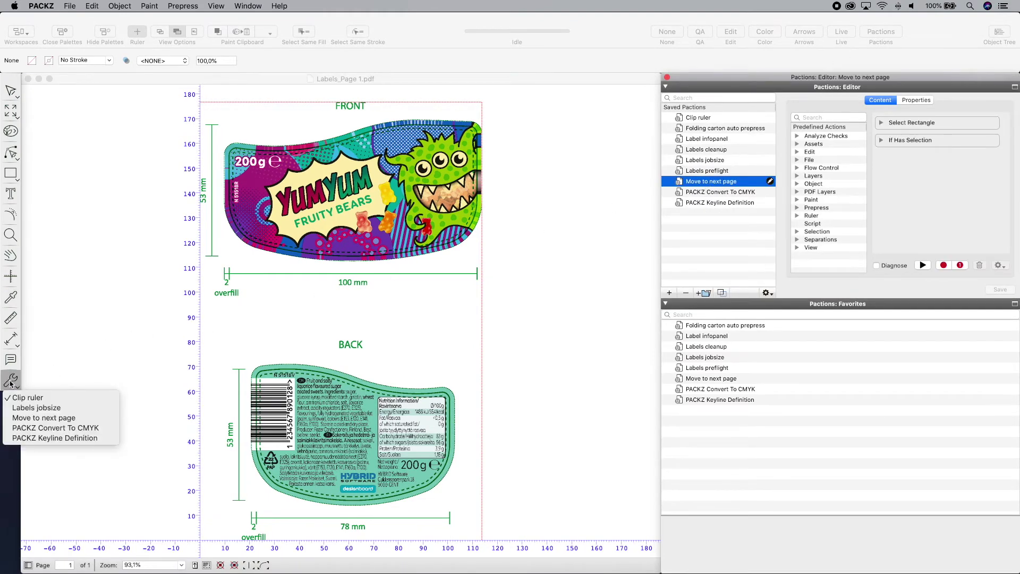
pyautogui.click(24, 419)
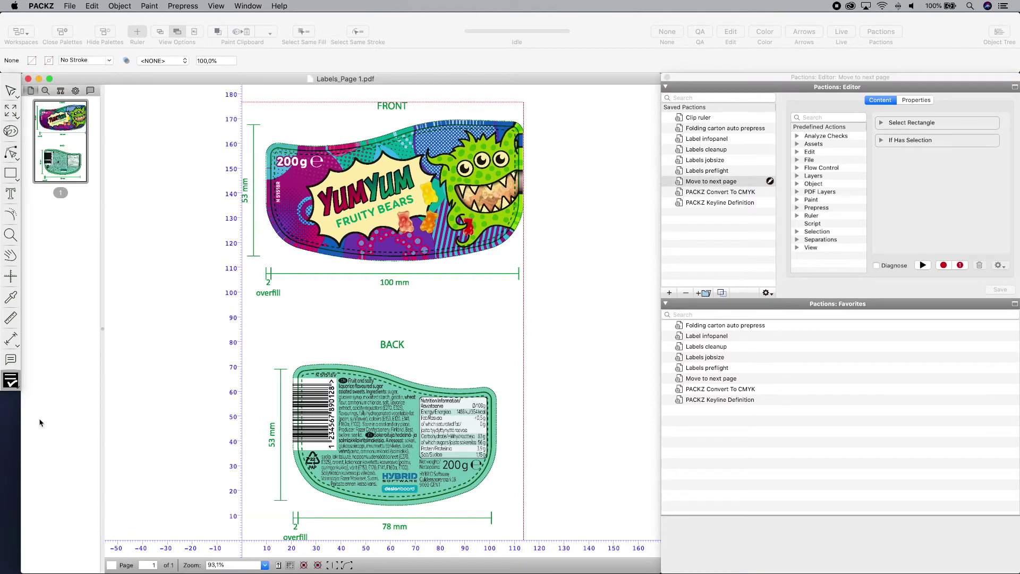
pyautogui.moveTo(301, 374); pyautogui.dragTo(500, 510)
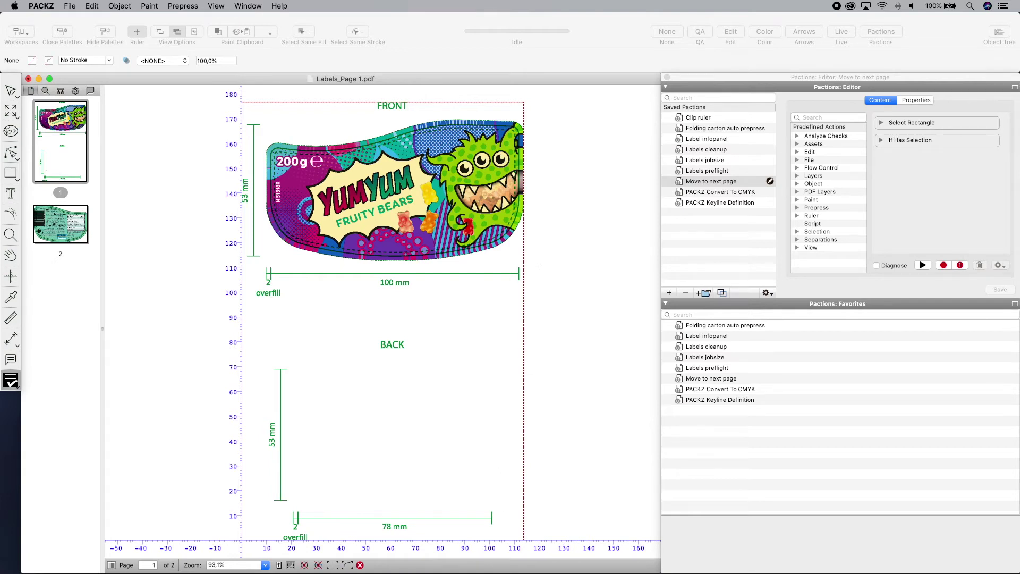
pyautogui.moveTo(534, 110); pyautogui.dragTo(260, 265)
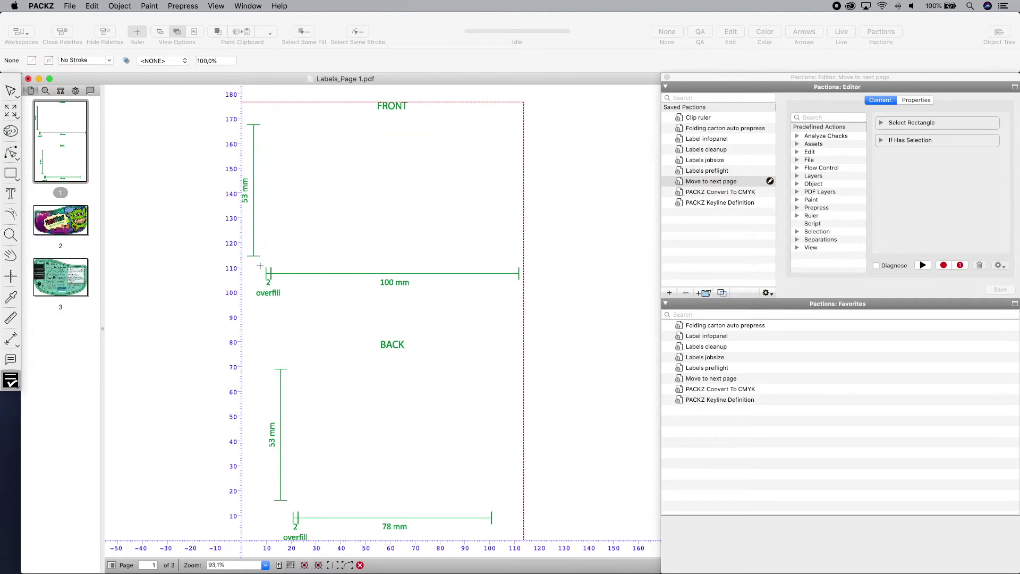
# Delete the first page holding only the leftover dimensions, and check the back and front label pages.
pyautogui.rightClick(69, 158)
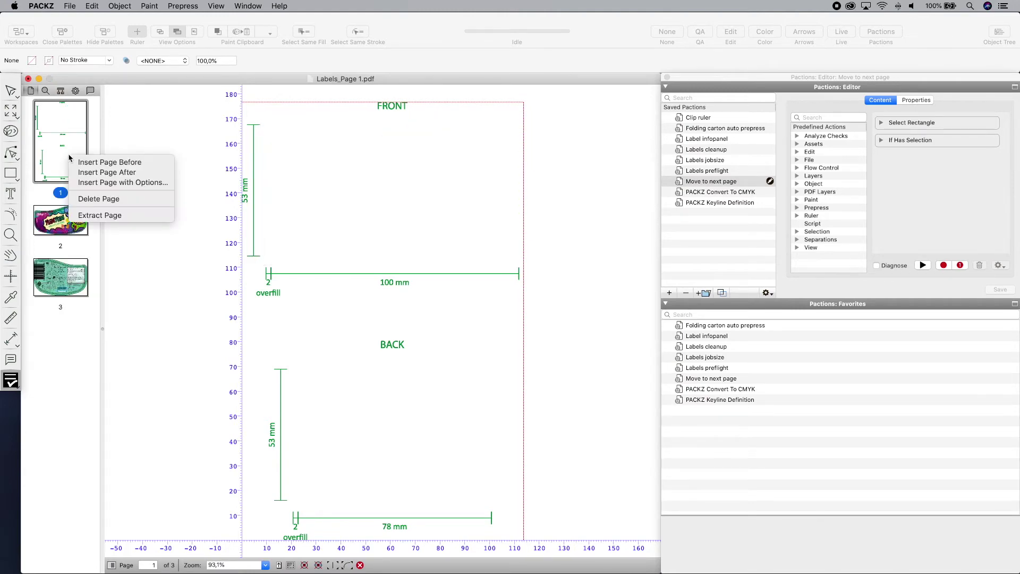
pyautogui.click(86, 199)
pyautogui.click(62, 181)
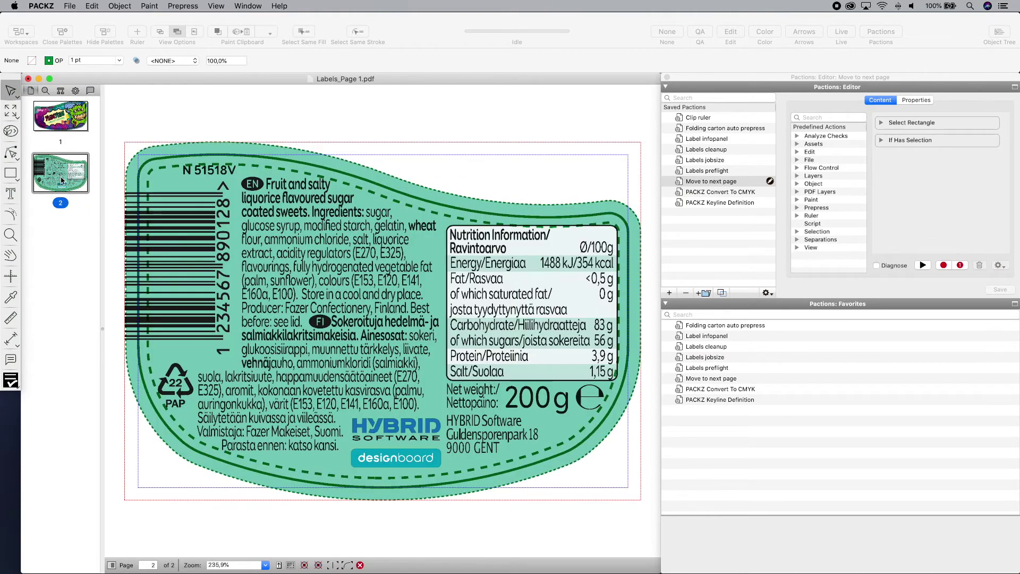
pyautogui.click(62, 119)
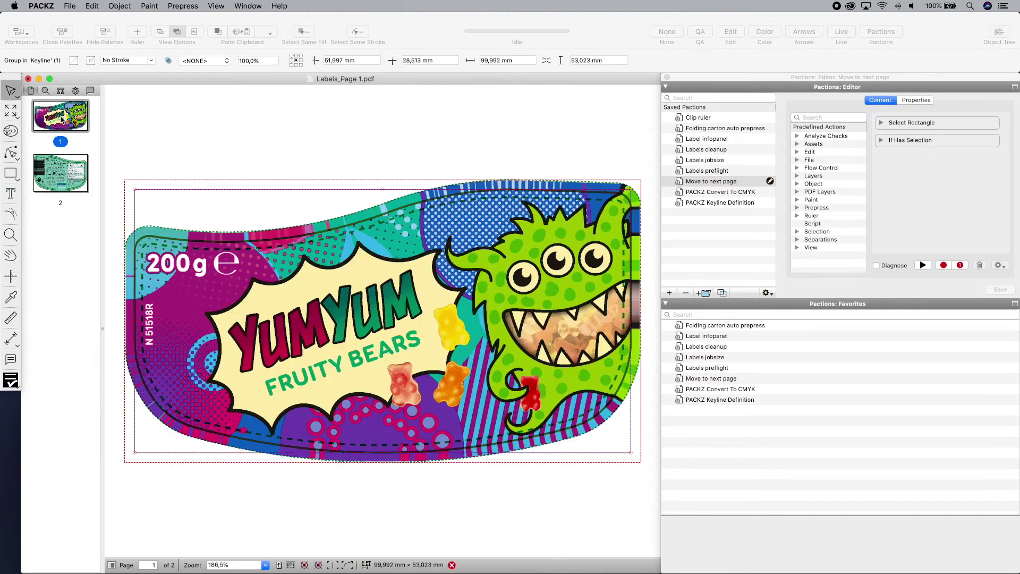
# Run the Label infopanel Paction on the front label and view the first page of the document.
pyautogui.click(694, 140)
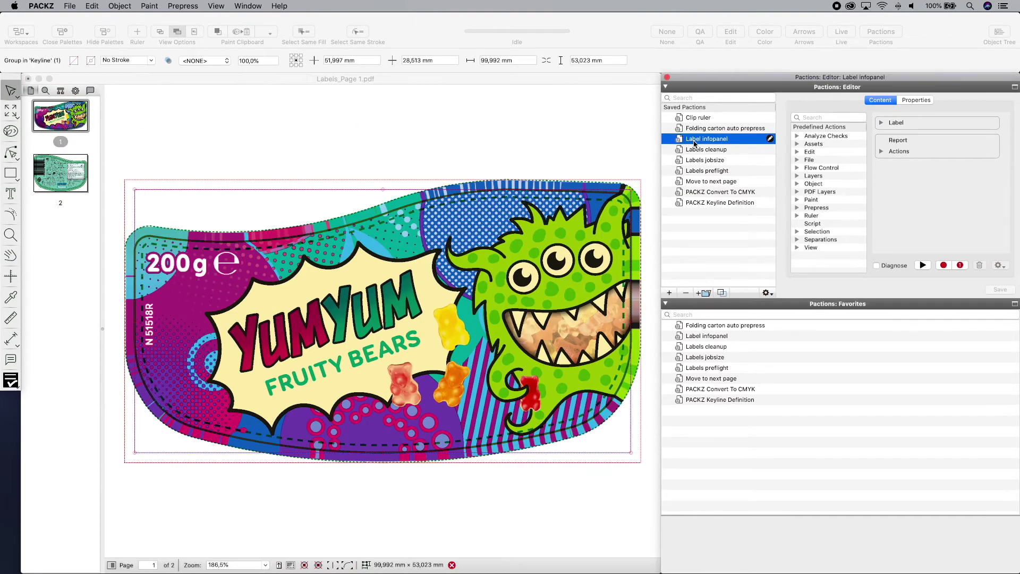
pyautogui.click(923, 265)
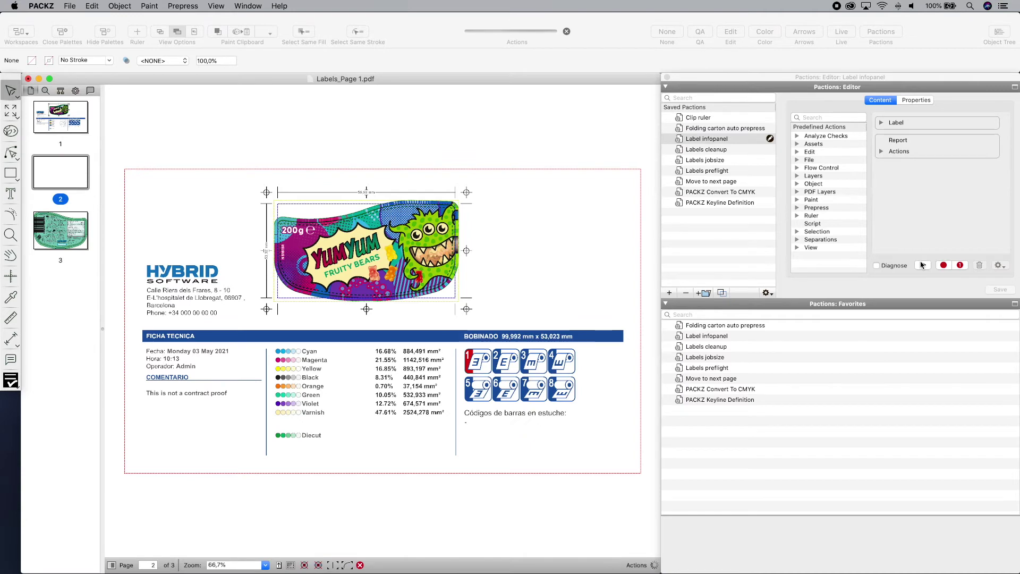
pyautogui.click(61, 126)
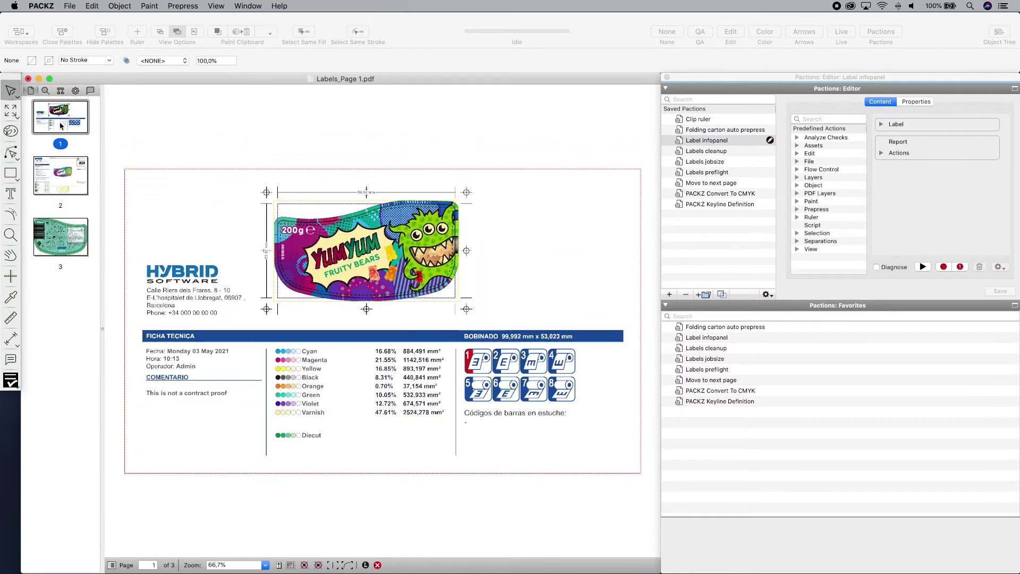
# Set the info panel's public parameters to language English and comment "This is not a contract proof".
pyautogui.click(69, 94)
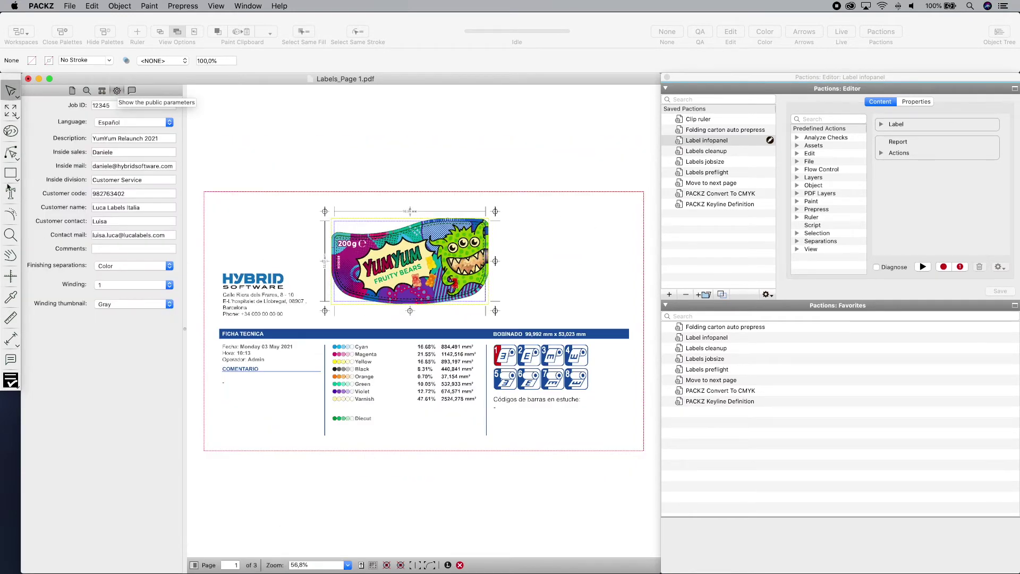
pyautogui.click(9, 236)
pyautogui.moveTo(209, 265); pyautogui.dragTo(322, 418)
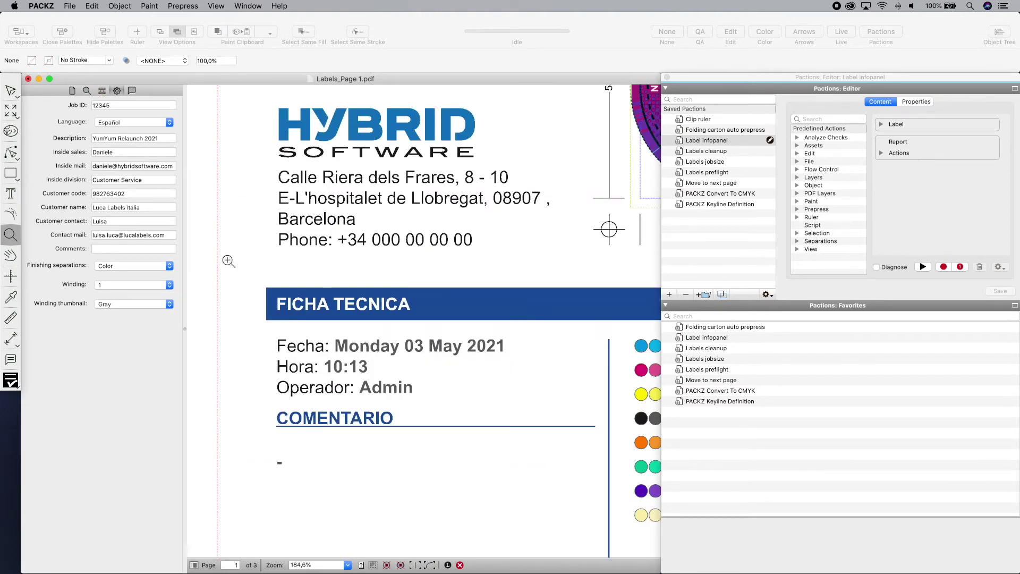
pyautogui.click(169, 122)
pyautogui.click(158, 97)
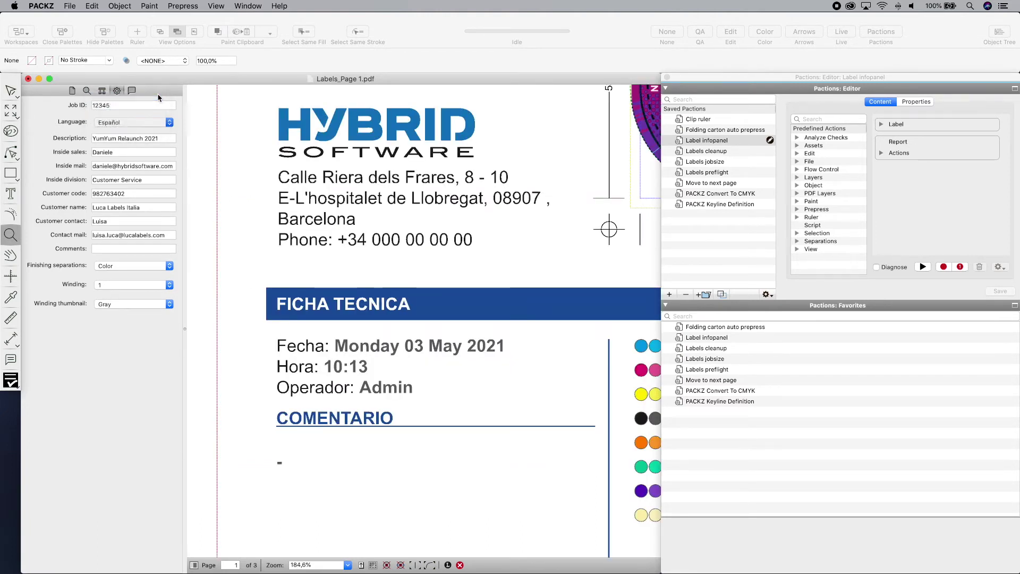
pyautogui.click(122, 248)
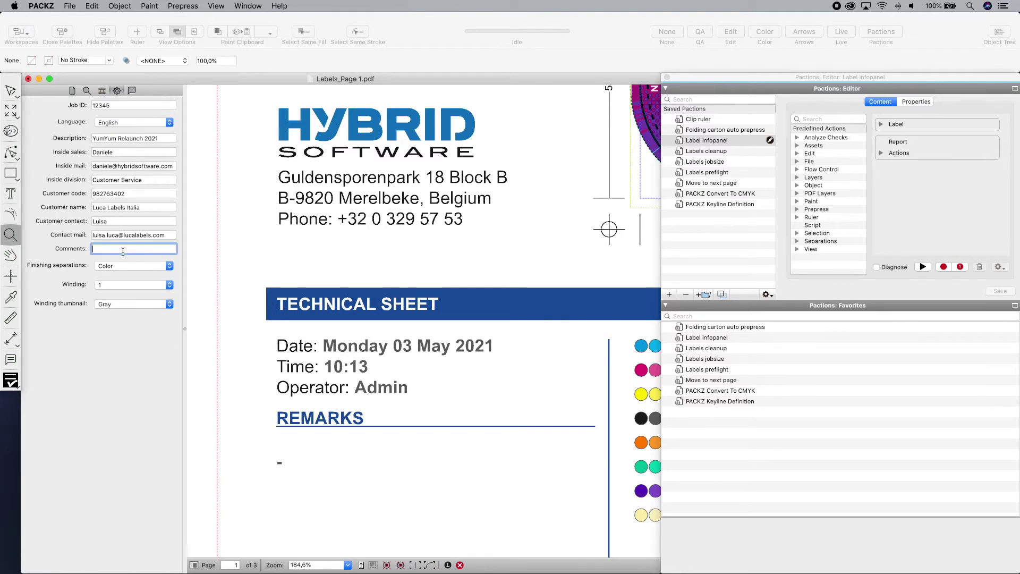
pyautogui.write('This is not a contract proof')
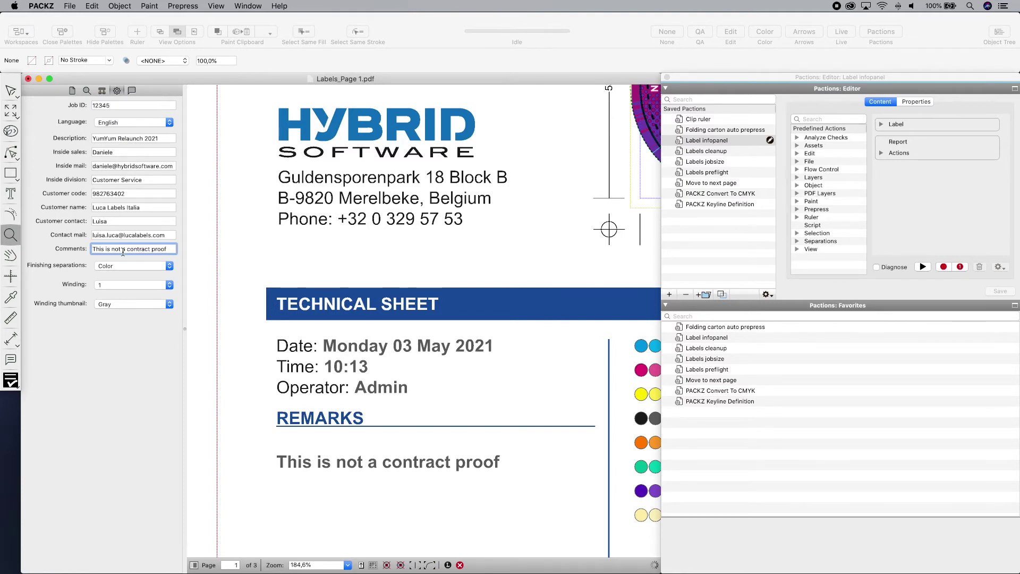
# Set the info panel's winding direction to 4.
pyautogui.press('super+0')
pyautogui.moveTo(469, 312); pyautogui.dragTo(613, 429)
pyautogui.click(172, 286)
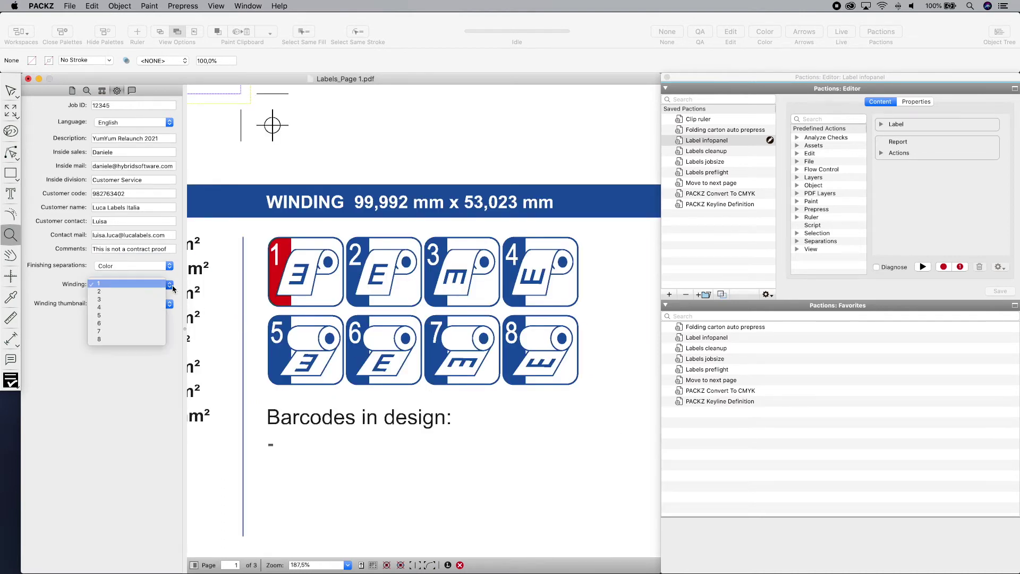
pyautogui.click(152, 309)
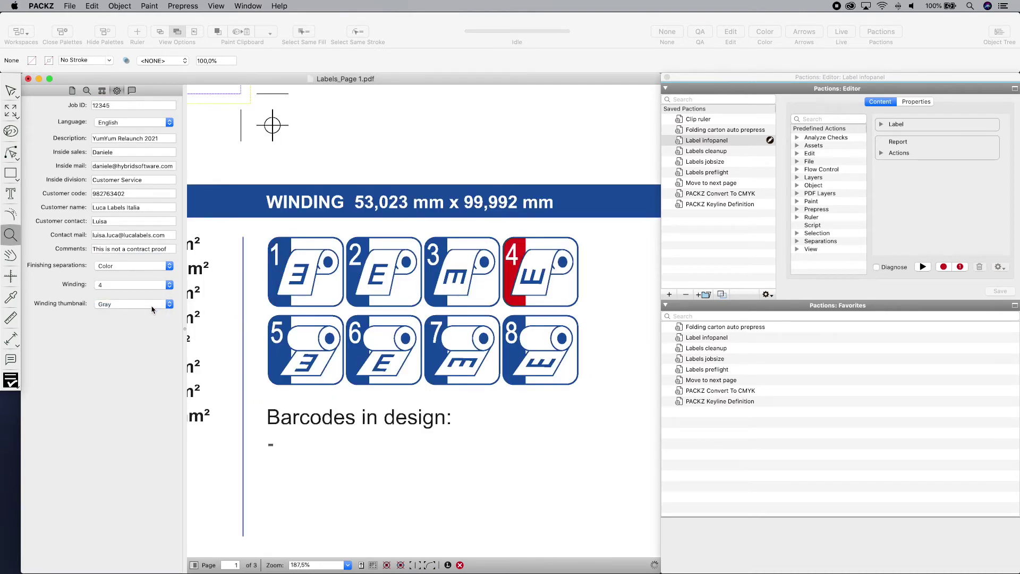
pyautogui.press('super+0')
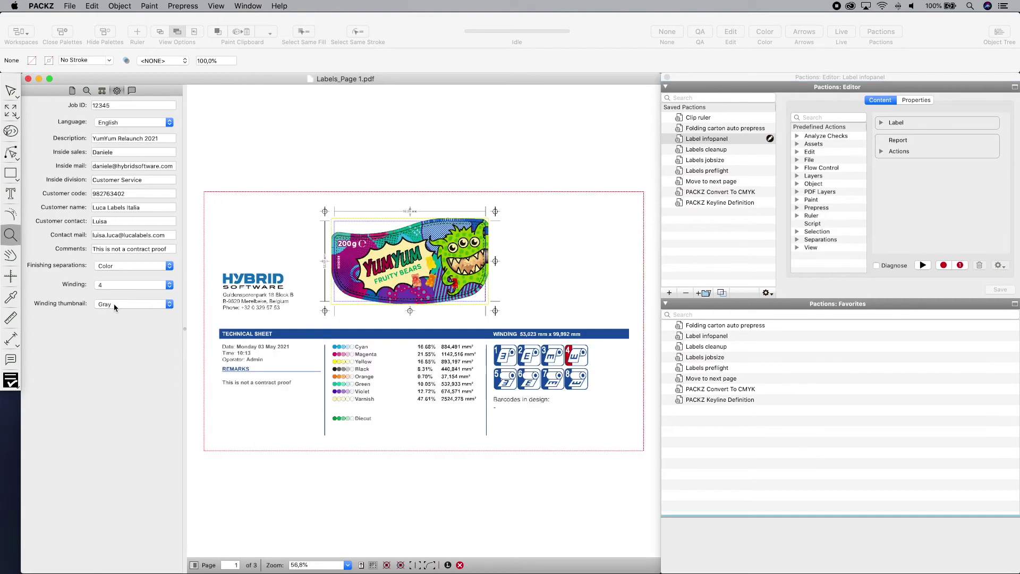
# On the second info panel page, change the last digit of the Job ID to 6 to load that job's customer data.
pyautogui.click(72, 93)
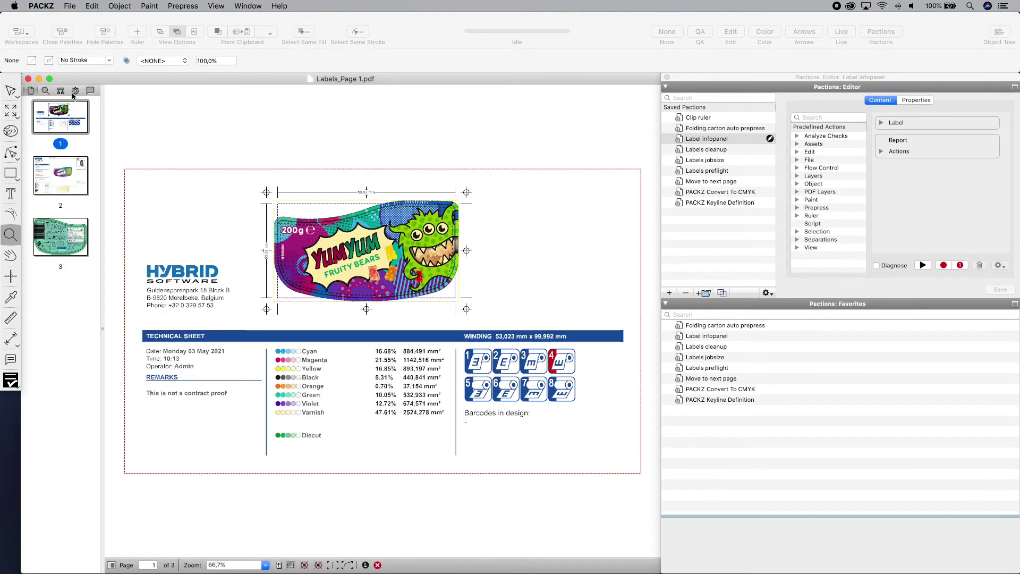
pyautogui.click(68, 178)
pyautogui.click(75, 94)
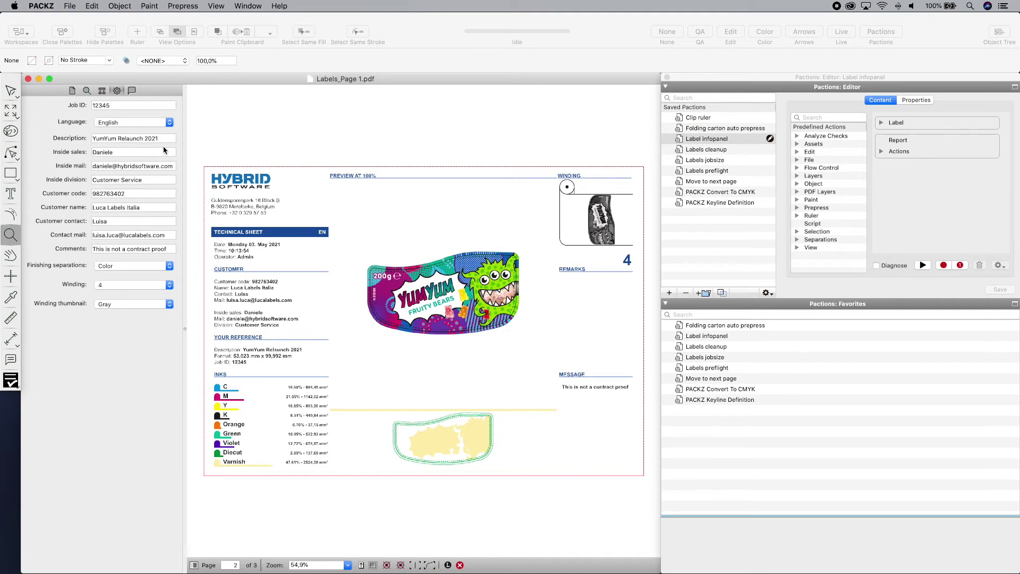
pyautogui.moveTo(199, 162); pyautogui.dragTo(337, 384)
pyautogui.click(123, 108)
pyautogui.press('BackSpace')
pyautogui.write('6')
pyautogui.press('Return')
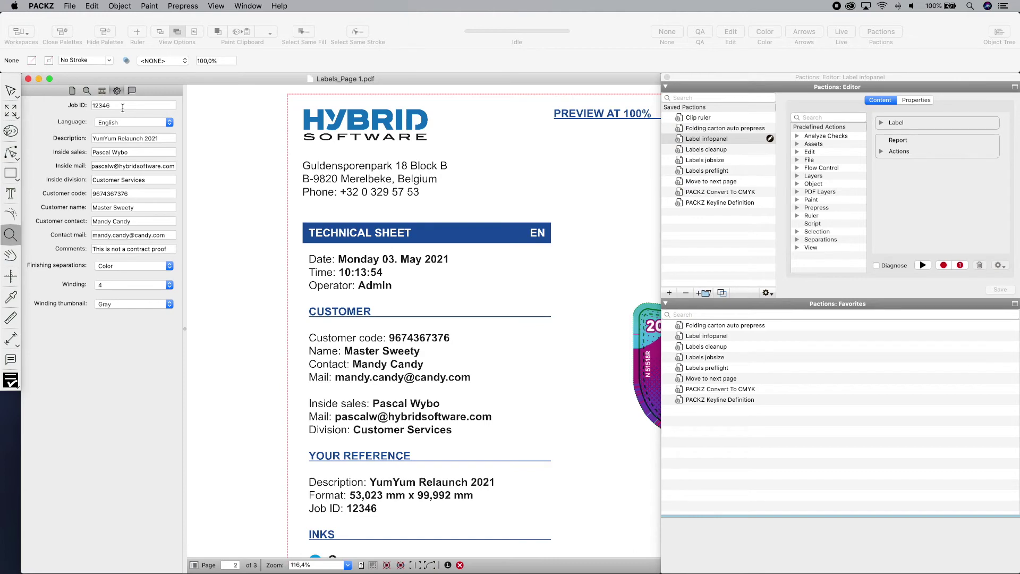
# Start a Tabular Step and Repeat and load the preset with Auto Height and a 320 mm wide plate.
pyautogui.click(183, 7)
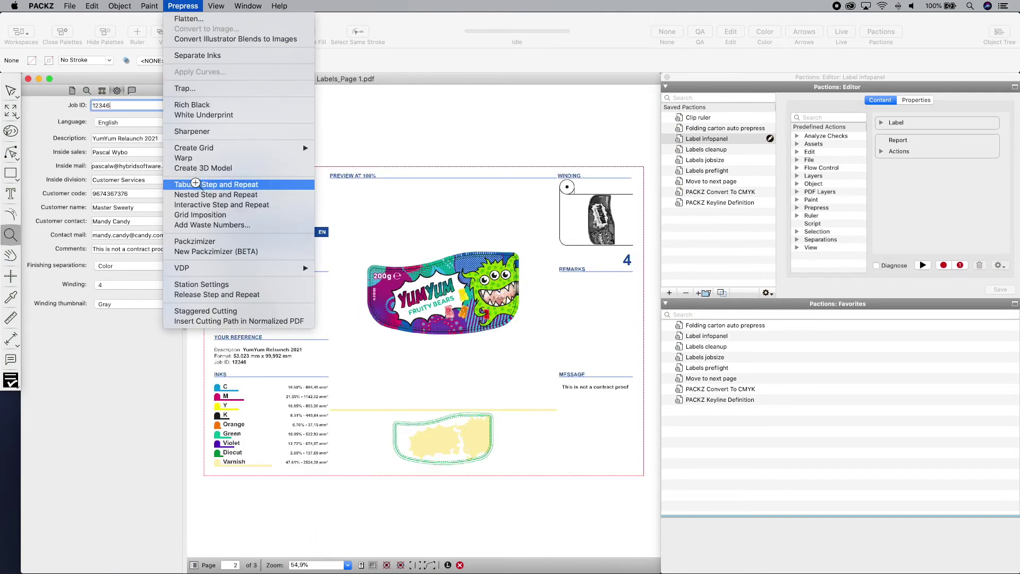
pyautogui.click(196, 184)
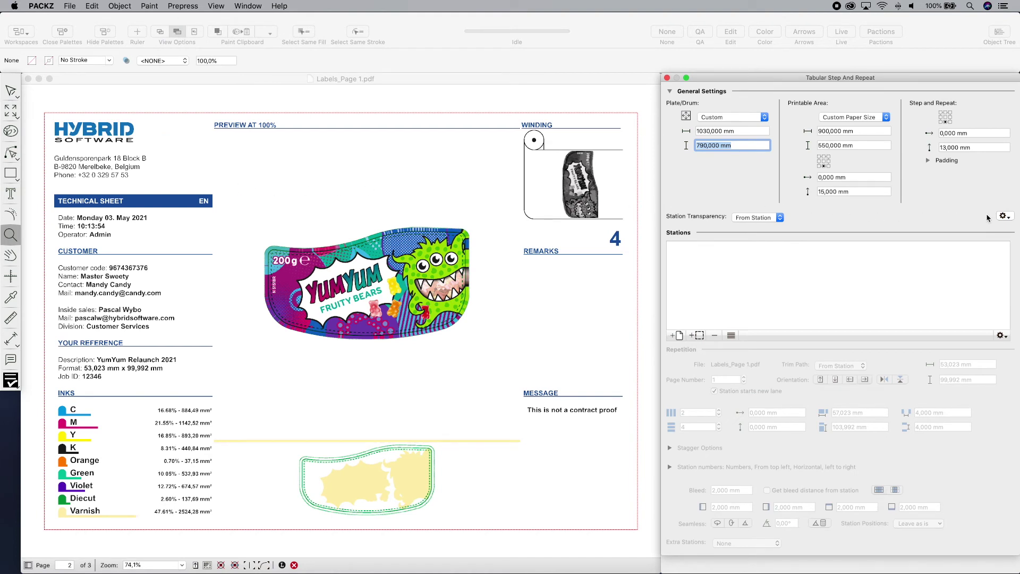
pyautogui.click(1004, 217)
pyautogui.click(999, 253)
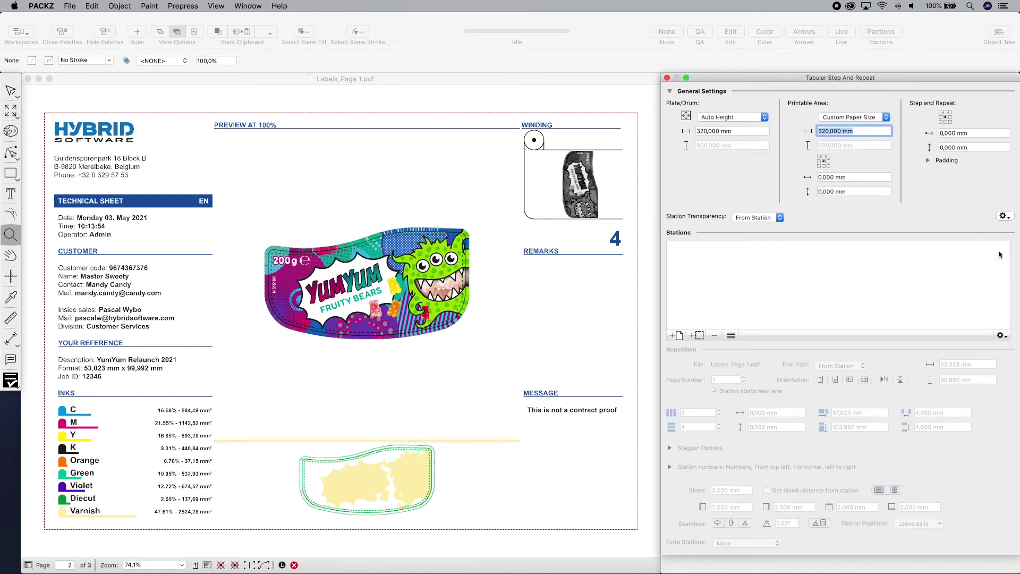
# Add Labels_Page 1.pdf as a station with the trim path From Station, rotated 90° clockwise.
pyautogui.moveTo(307, 81); pyautogui.dragTo(682, 274)
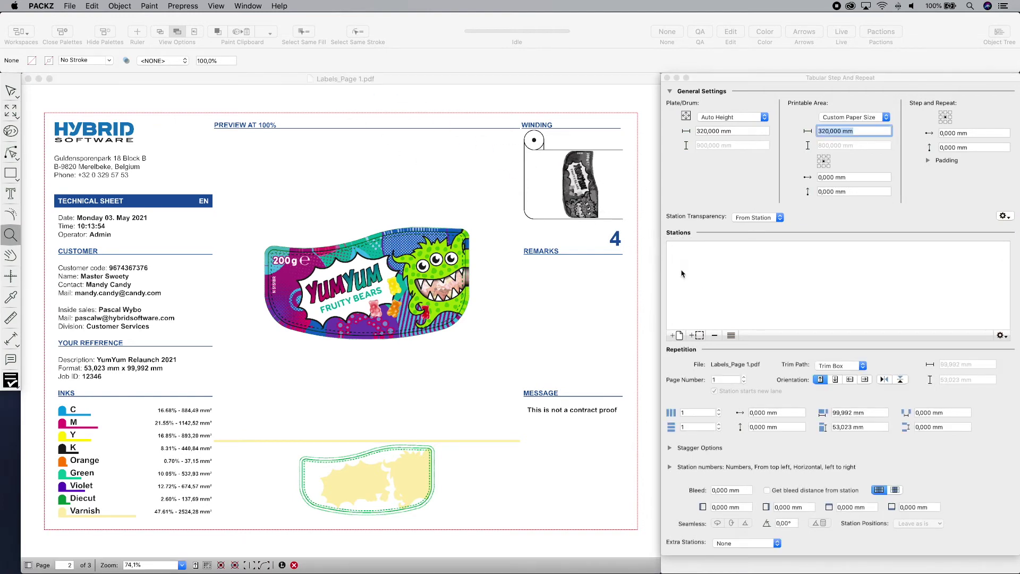
pyautogui.click(863, 367)
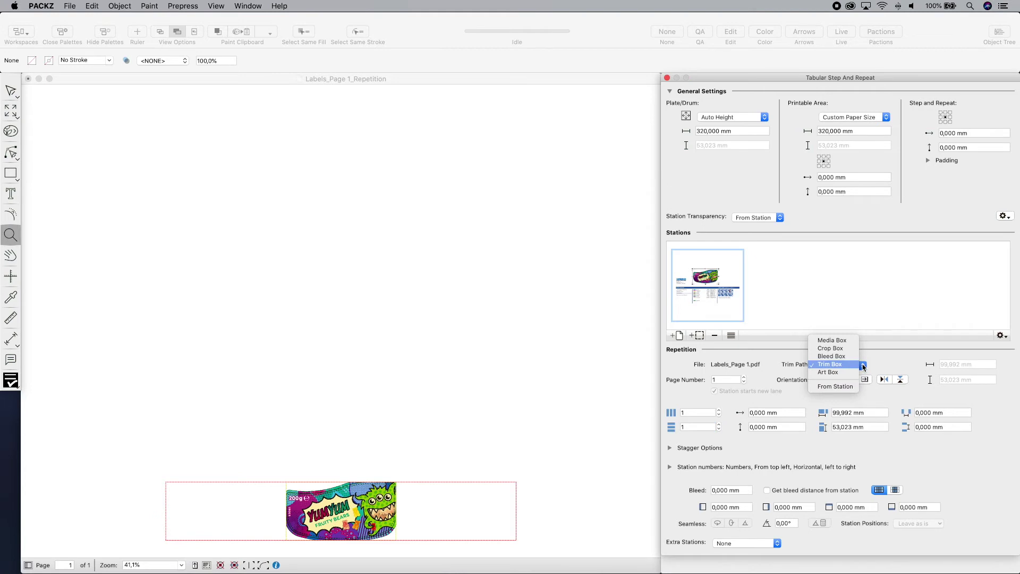
pyautogui.click(851, 389)
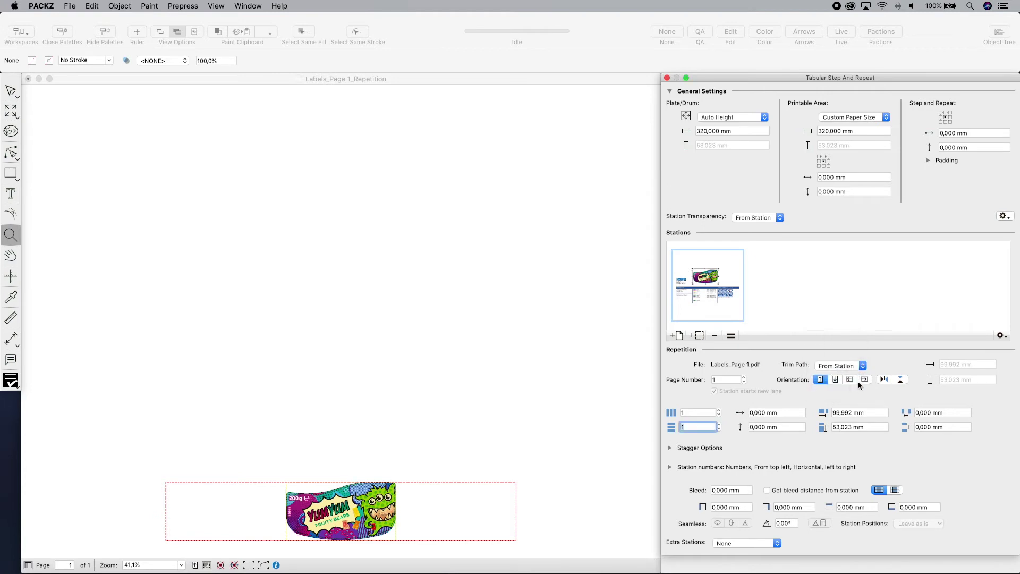
pyautogui.click(865, 379)
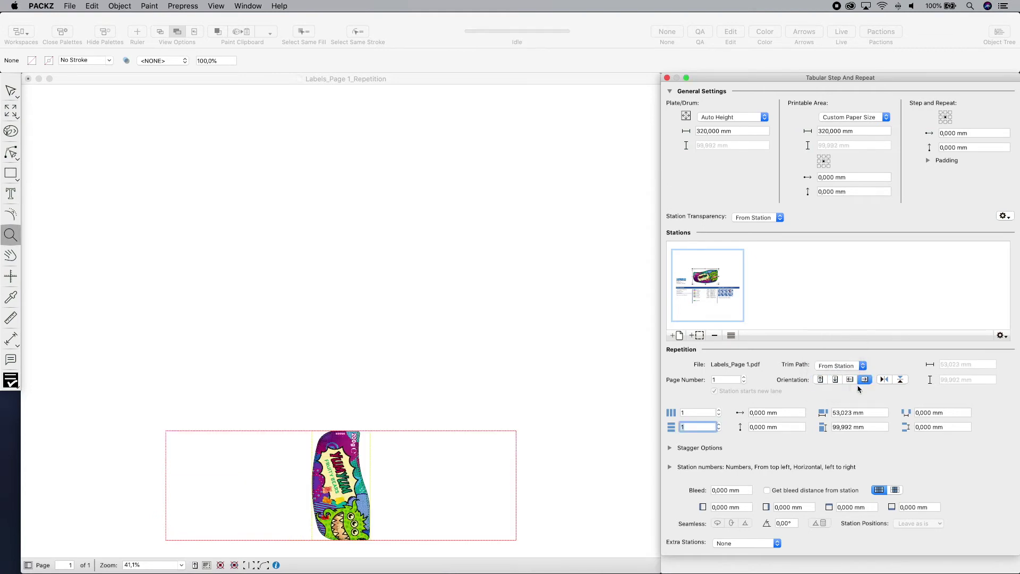
# Repeat the label station in 2 columns and 4 rows.
pyautogui.click(720, 411)
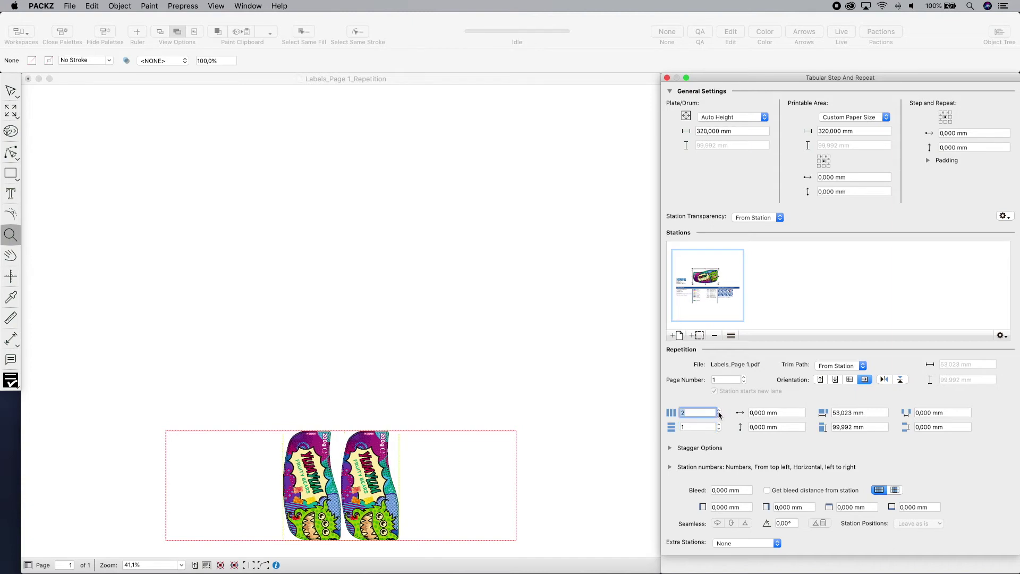
pyautogui.click(719, 425)
pyautogui.click(719, 425)
pyautogui.click(719, 426)
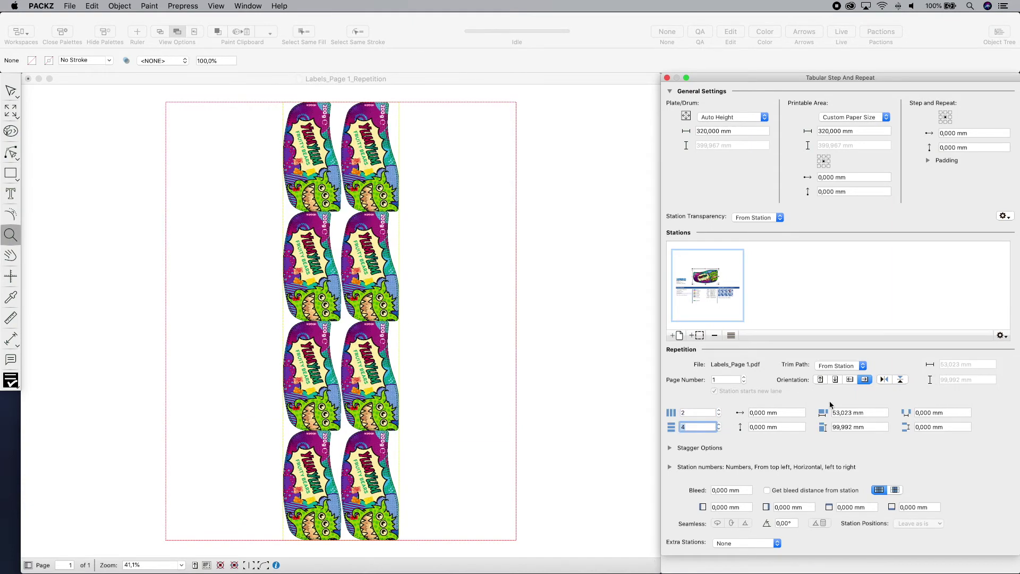
# Set the horizontal and vertical gaps between the repeated labels to 4 mm.
pyautogui.click(918, 413)
pyautogui.write('4')
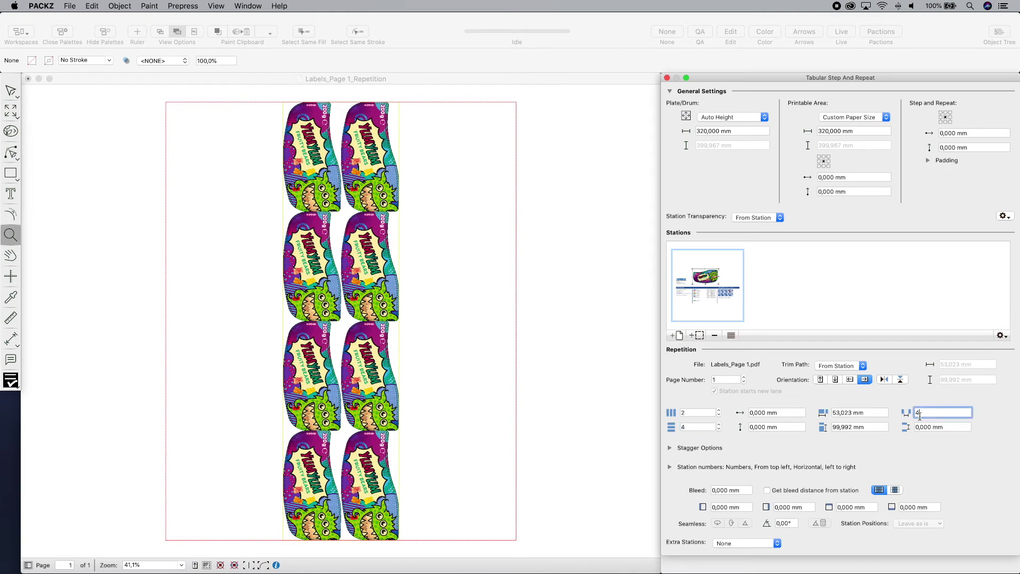
pyautogui.click(922, 426)
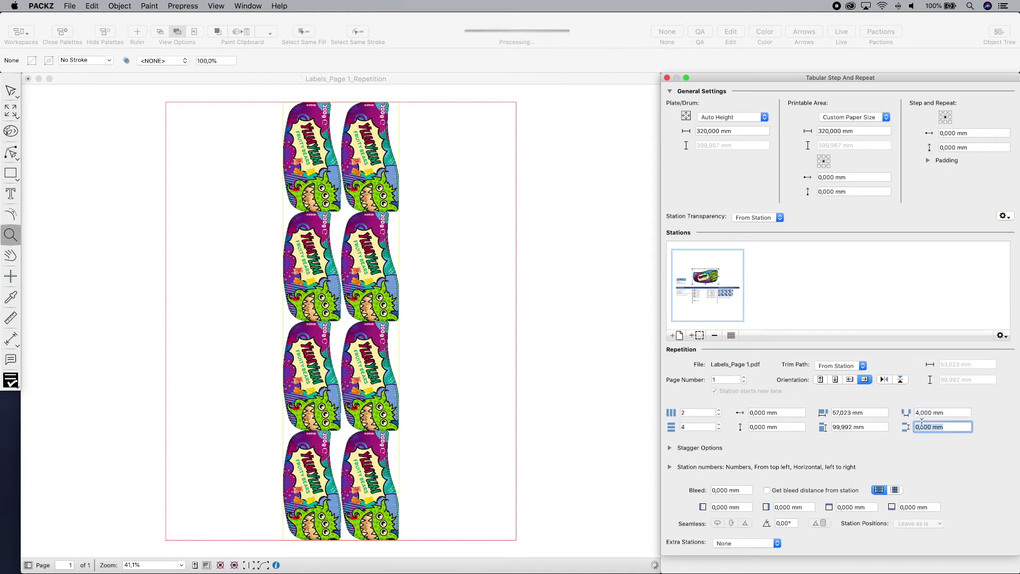
pyautogui.write('4')
pyautogui.press('Return')
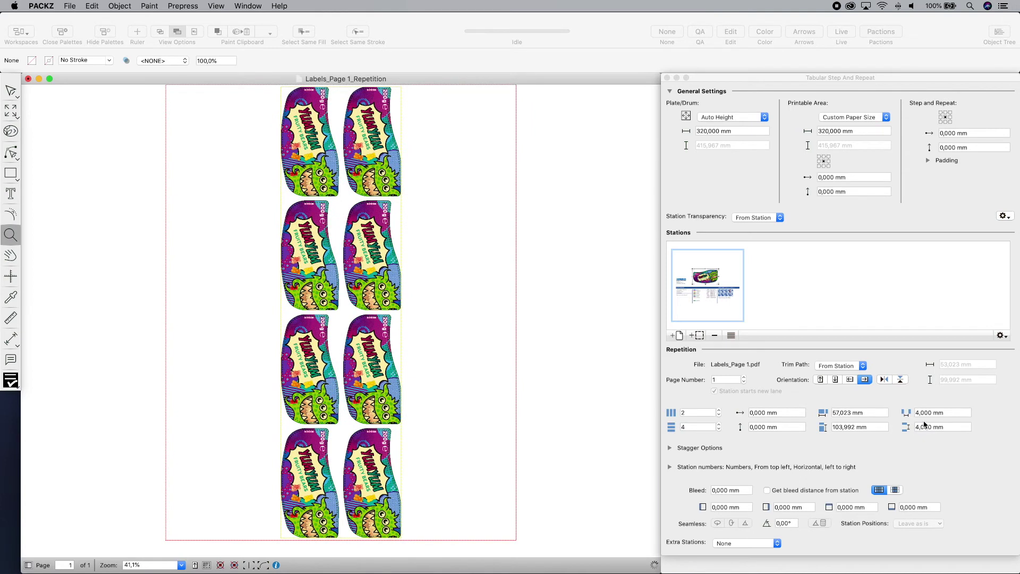
# Give the repeated labels a bleed of 2 mm on all sides.
pyautogui.click(716, 489)
pyautogui.write('2')
pyautogui.press('Return')
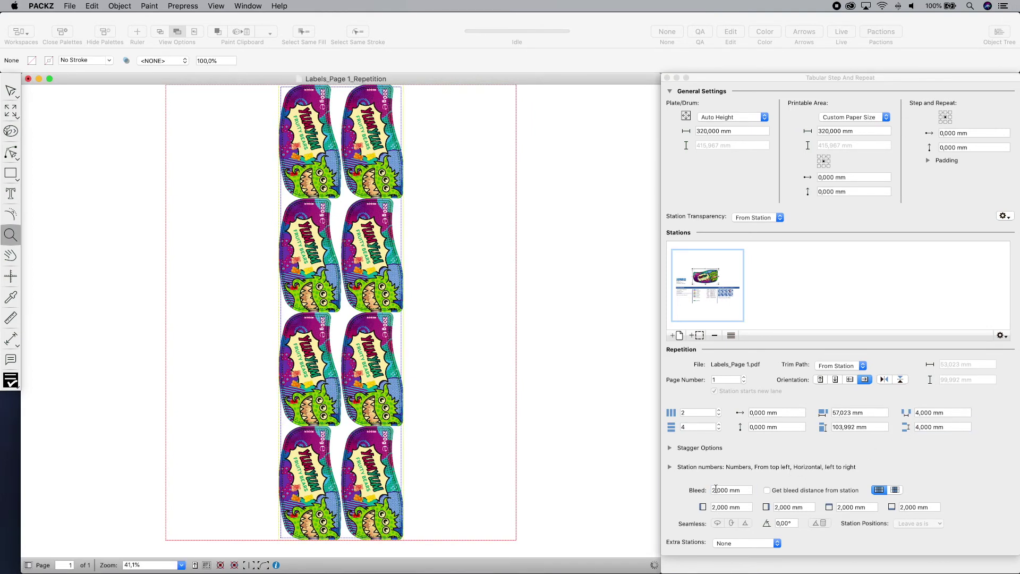
# Duplicate the label station and assign page 3 of Labels_Page 1.pdf to the copy.
pyautogui.moveTo(723, 326); pyautogui.dragTo(766, 303)
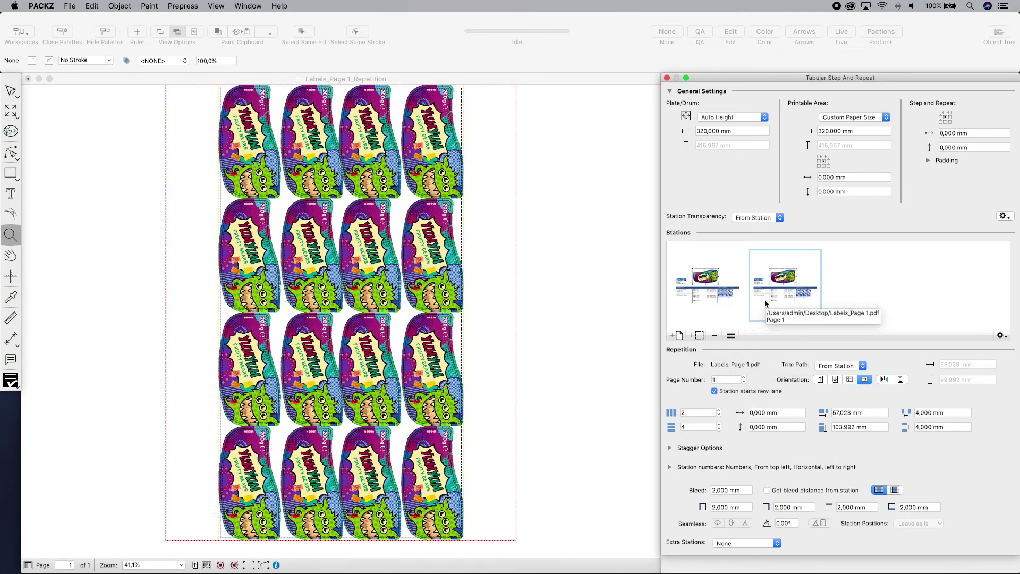
pyautogui.click(744, 377)
pyautogui.click(744, 377)
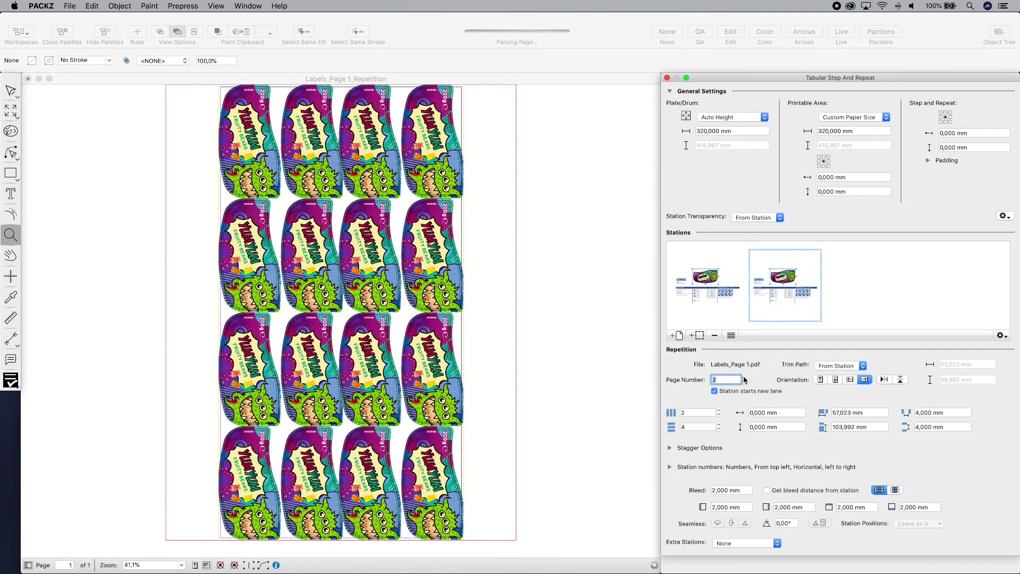
# Set the second station's horizontal offset to 4 mm and switch the plate size mode to Custom.
pyautogui.doubleClick(753, 413)
pyautogui.write('4')
pyautogui.press('Return')
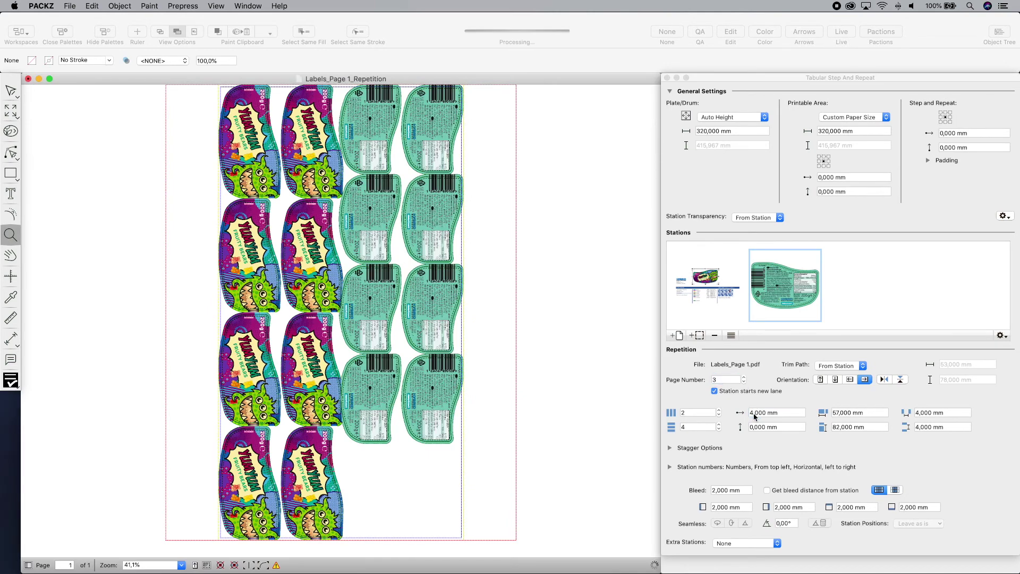
pyautogui.click(764, 118)
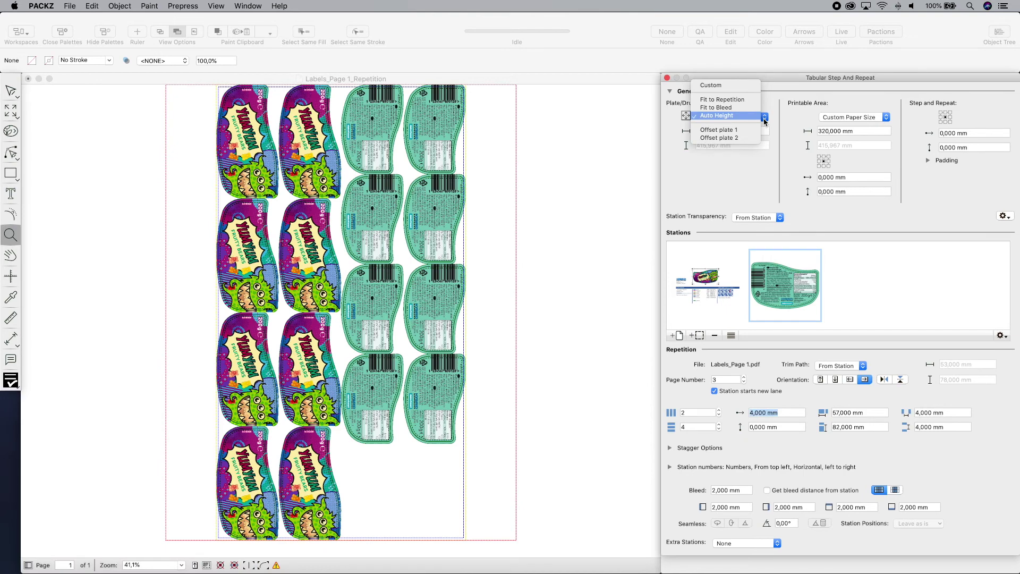
pyautogui.click(759, 88)
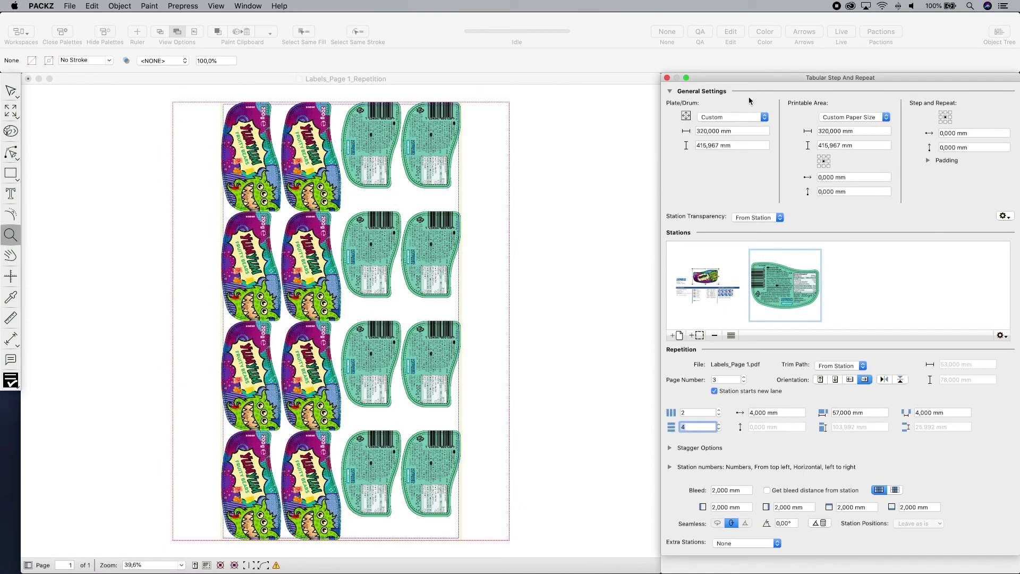
# Place Flexo marks.pdf on the current page, inserted in marks layers with position Top.
pyautogui.click(68, 6)
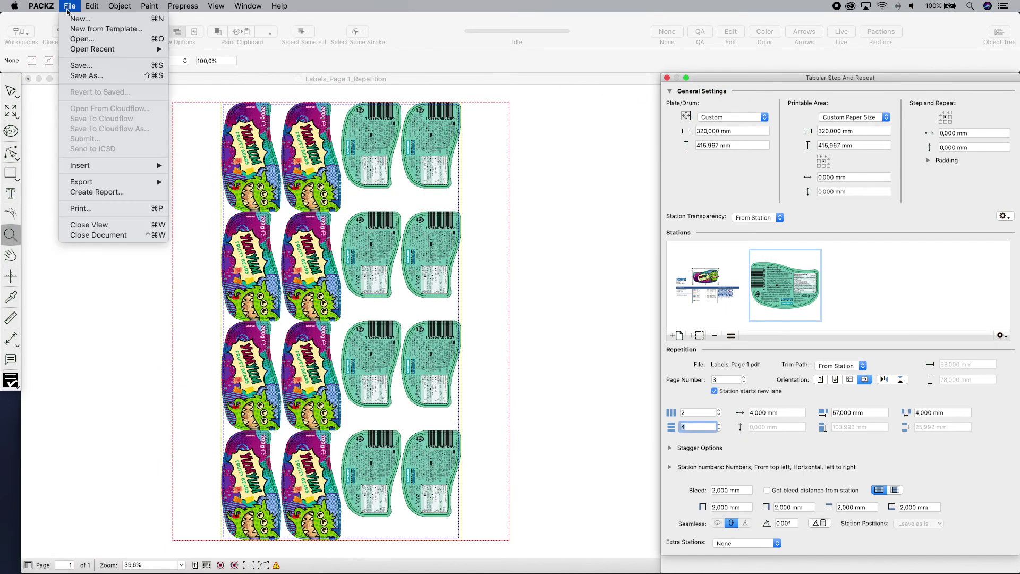
pyautogui.moveTo(121, 166)
pyautogui.click(184, 176)
pyautogui.write('fl')
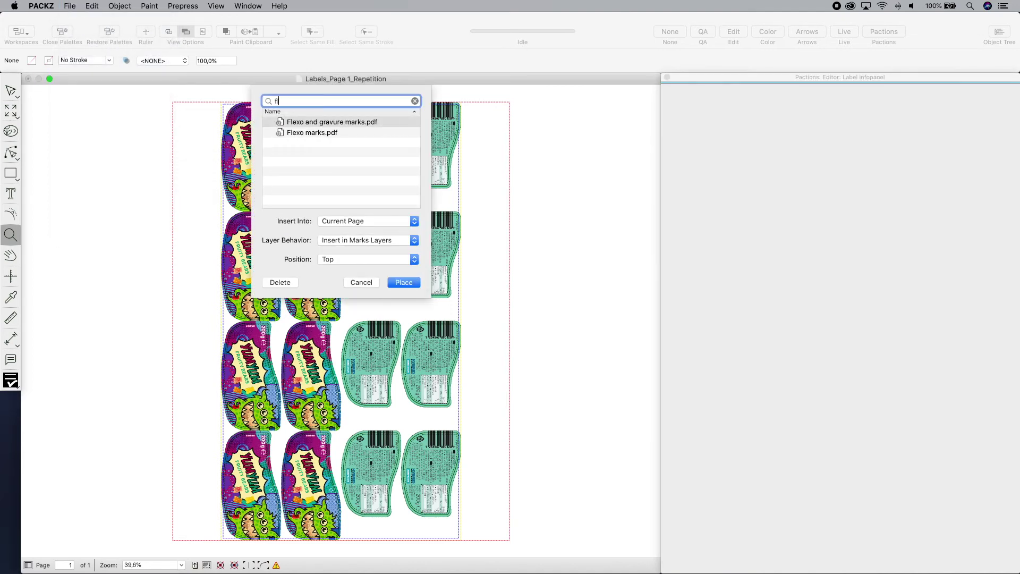
pyautogui.click(290, 134)
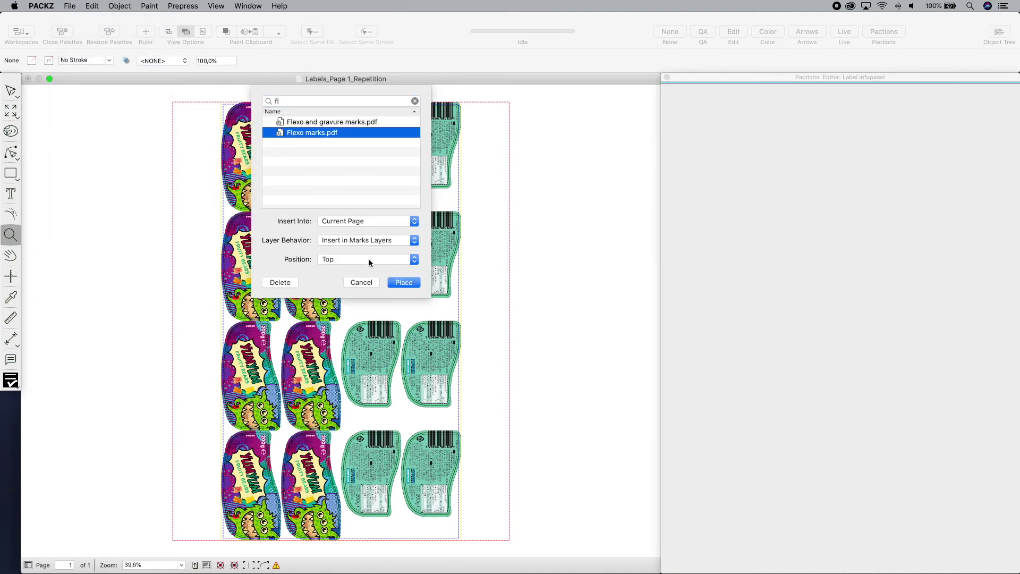
pyautogui.click(403, 283)
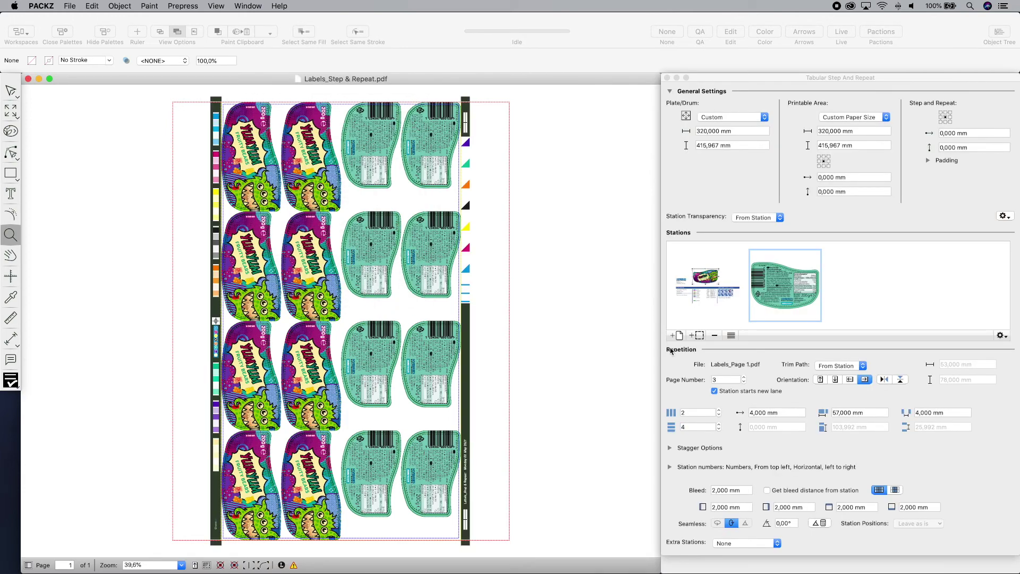
# Reduce the second station to 1 column and restore it to 2 columns to test the dynamic marks.
pyautogui.click(719, 416)
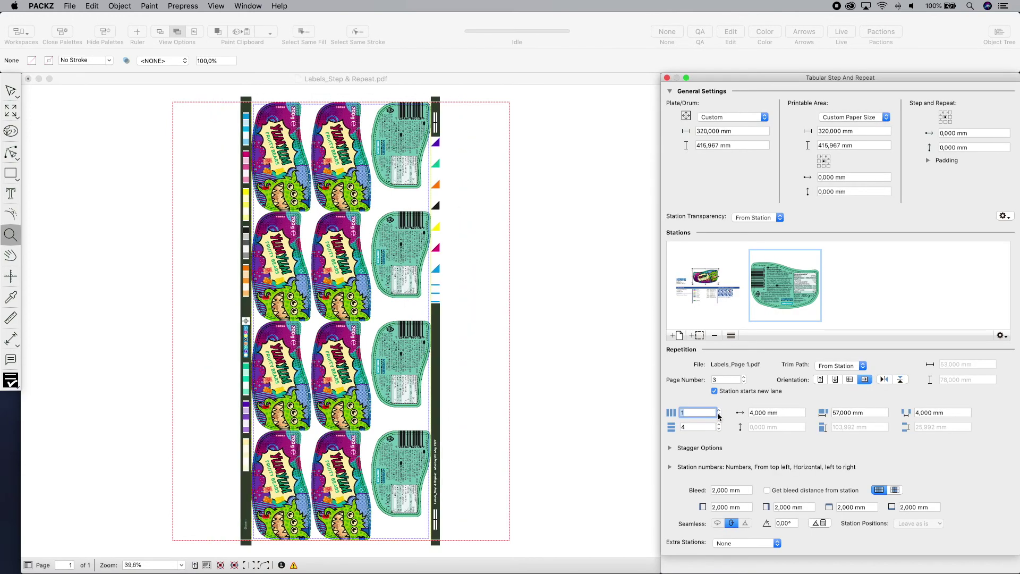
pyautogui.click(720, 412)
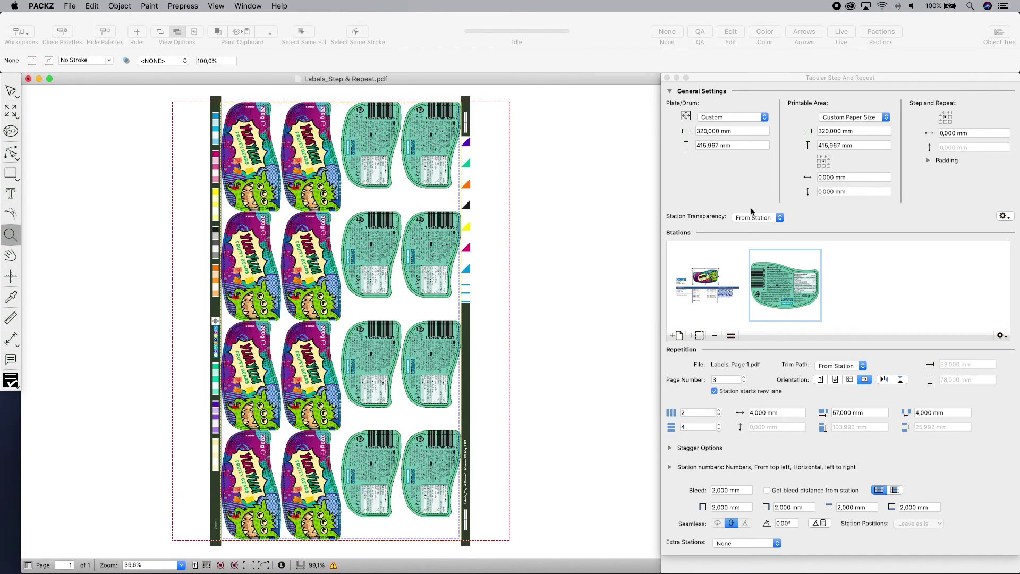
# Set the horizontal output distortion of the step-and-repeat document to 99,1%.
pyautogui.click(701, 34)
pyautogui.click(722, 134)
pyautogui.tripleClick(722, 134)
pyautogui.write('99,1')
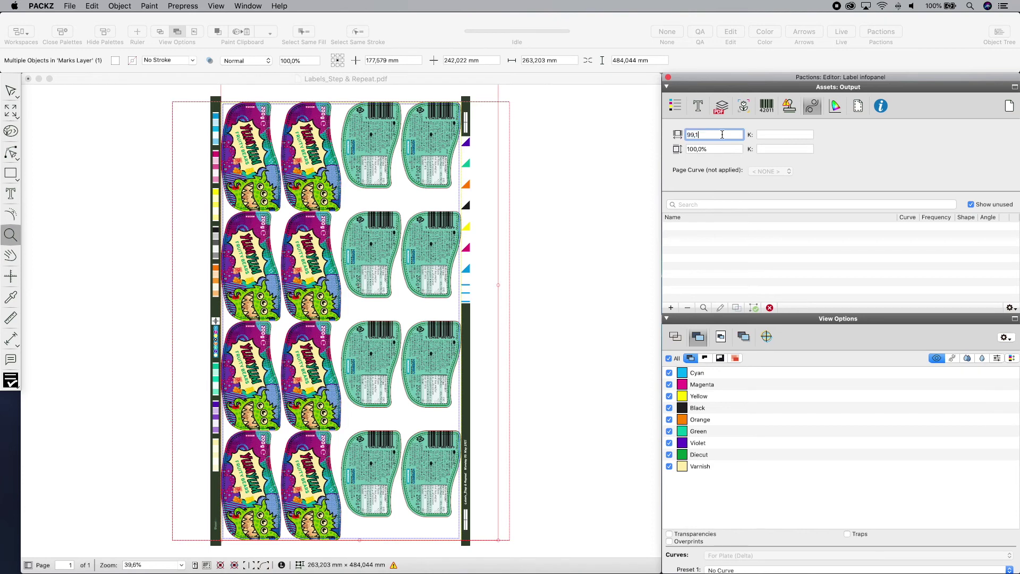
pyautogui.write('3')
pyautogui.press('Return')
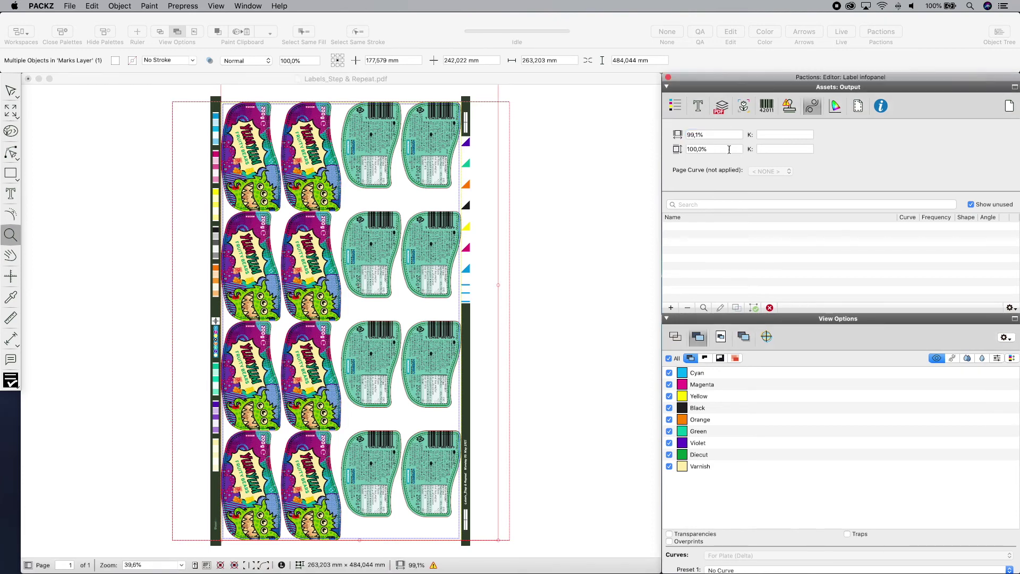
# Inspect each separation on its own from Cyan through Varnish, and show all separations again.
pyautogui.keyDown('alt'); pyautogui.click(669, 373); pyautogui.keyUp('alt')
pyautogui.keyDown('alt'); pyautogui.click(669, 384); pyautogui.keyUp('alt')
pyautogui.keyDown('alt'); pyautogui.click(669, 396); pyautogui.keyUp('alt')
pyautogui.keyDown('alt'); pyautogui.click(669, 408); pyautogui.keyUp('alt')
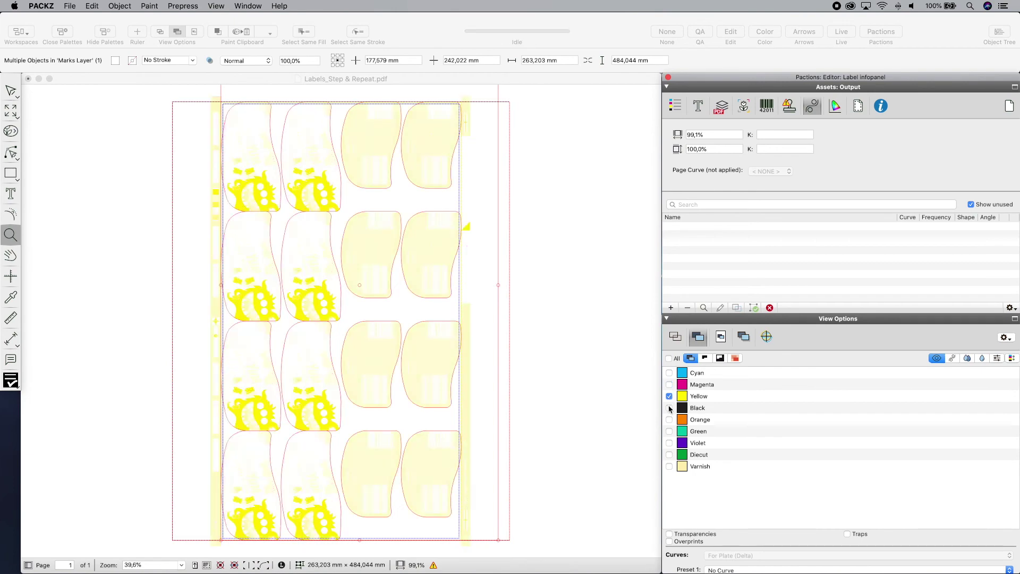
pyautogui.keyDown('alt'); pyautogui.click(669, 419); pyautogui.keyUp('alt')
pyautogui.keyDown('alt'); pyautogui.click(669, 431); pyautogui.keyUp('alt')
pyautogui.keyDown('alt'); pyautogui.click(669, 443); pyautogui.keyUp('alt')
pyautogui.keyDown('alt'); pyautogui.click(669, 454); pyautogui.keyUp('alt')
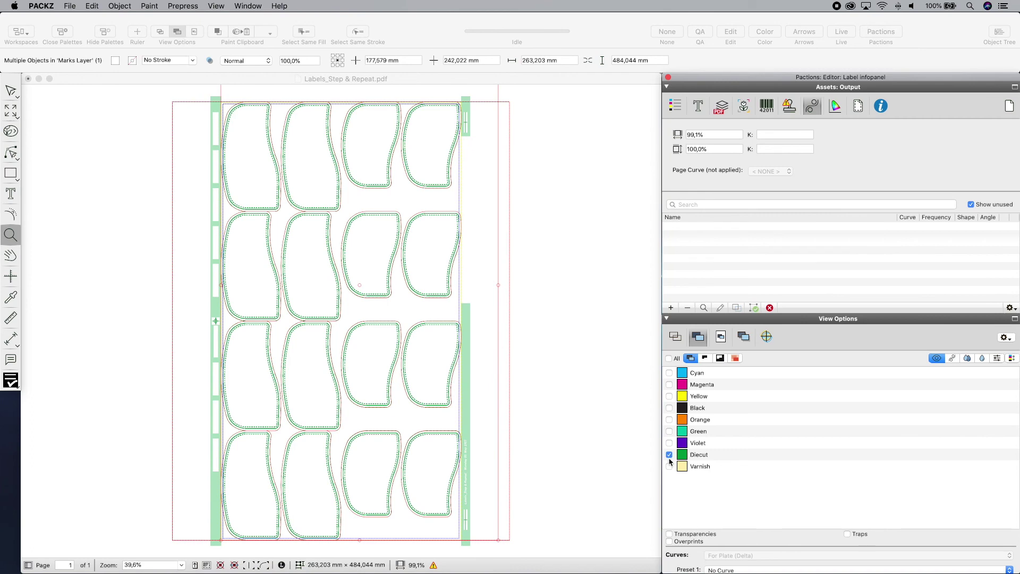
pyautogui.keyDown('alt'); pyautogui.click(669, 466); pyautogui.keyUp('alt')
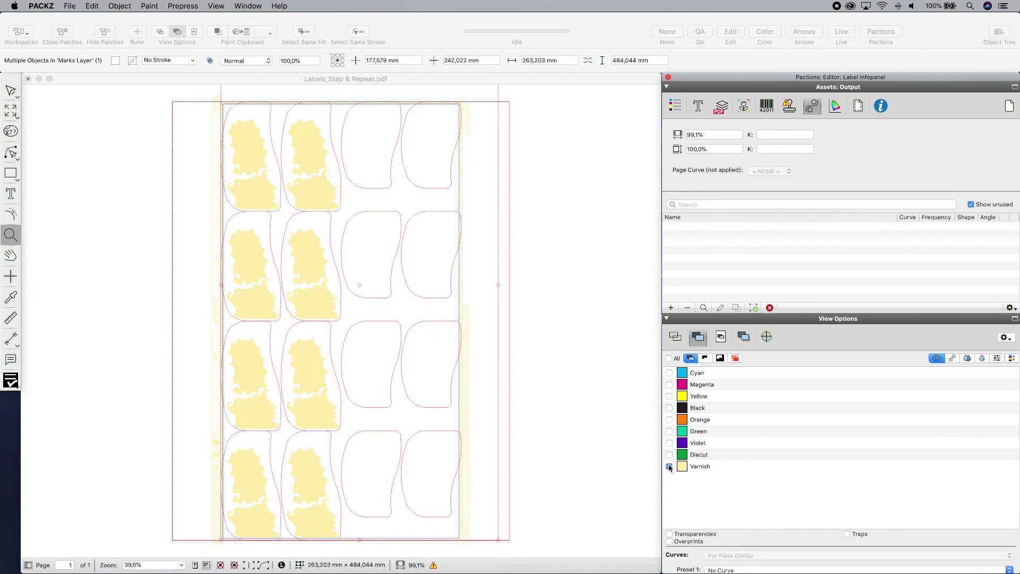
pyautogui.click(669, 358)
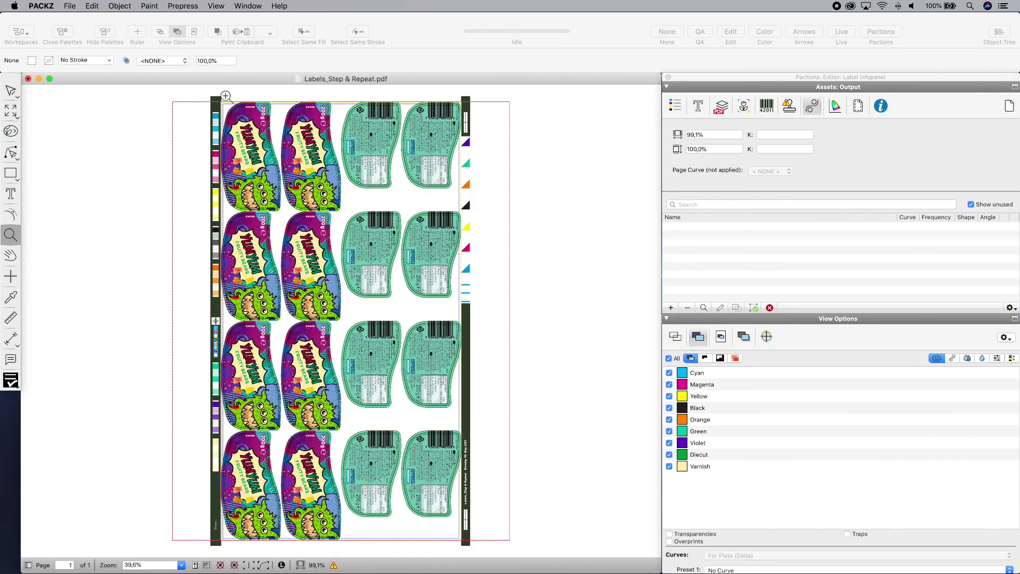
# Export the die from Labels_Step & Repeat.pdf.
pyautogui.click(74, 6)
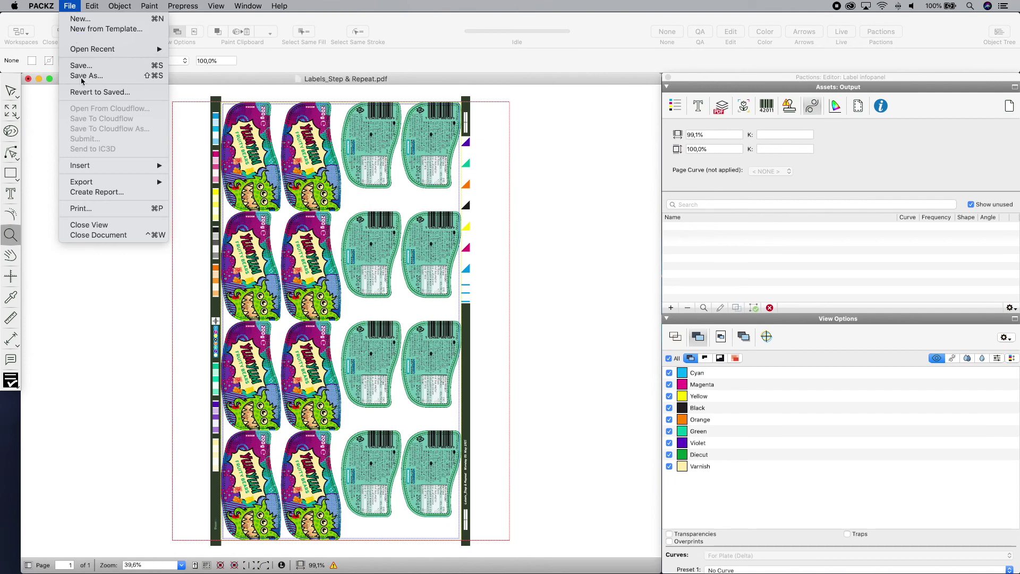
pyautogui.moveTo(104, 182)
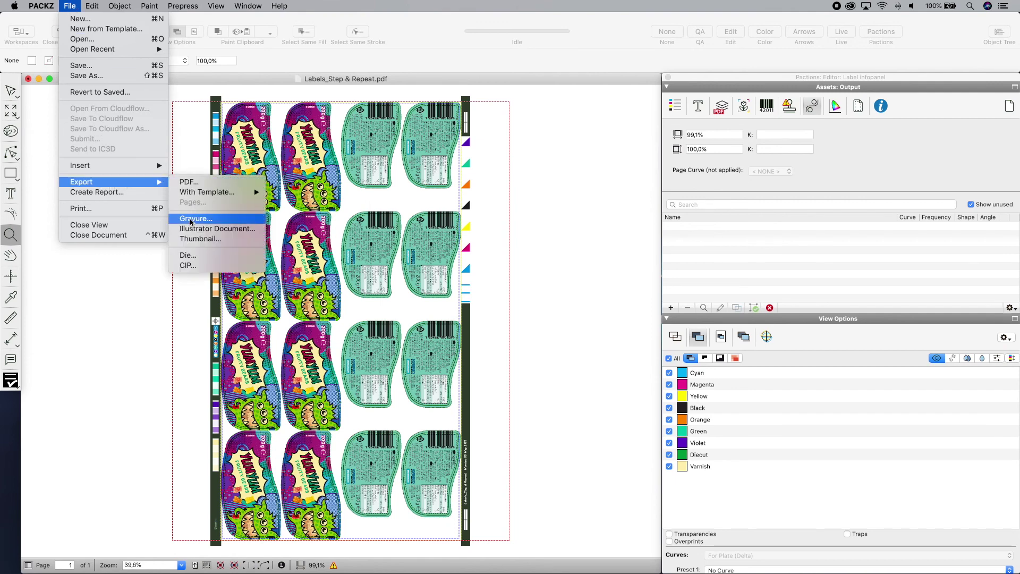
pyautogui.click(189, 256)
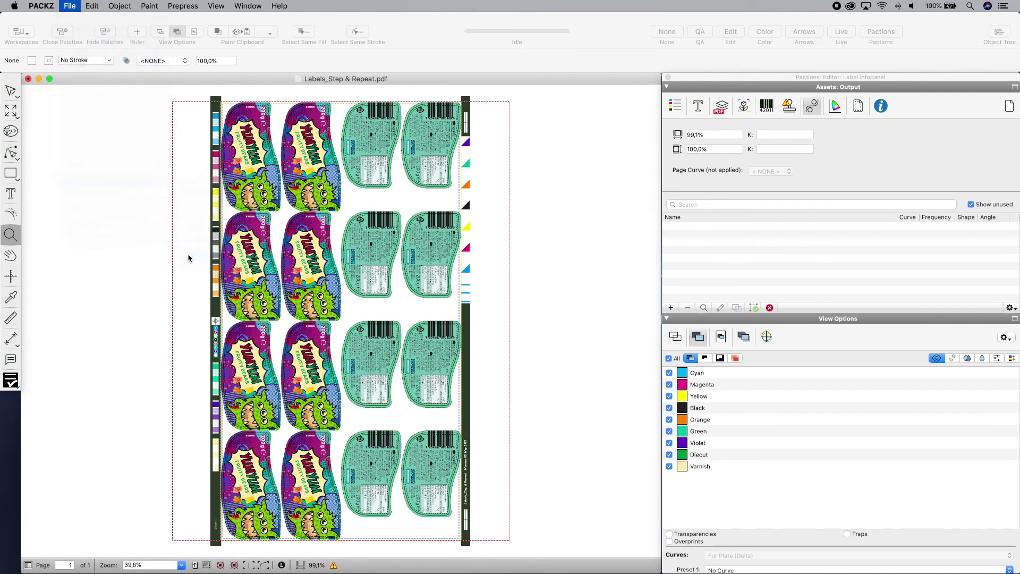
pyautogui.click(394, 170)
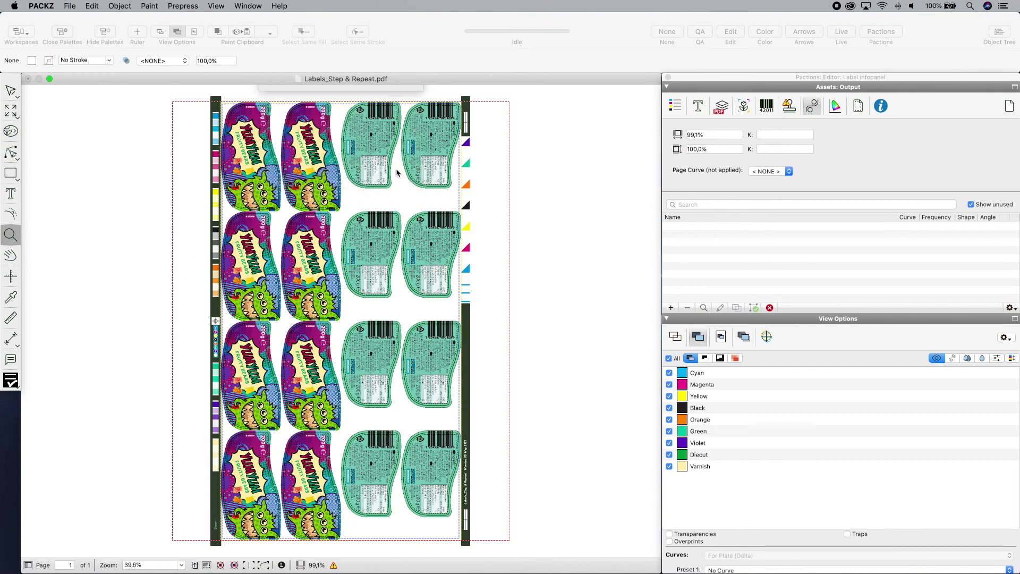